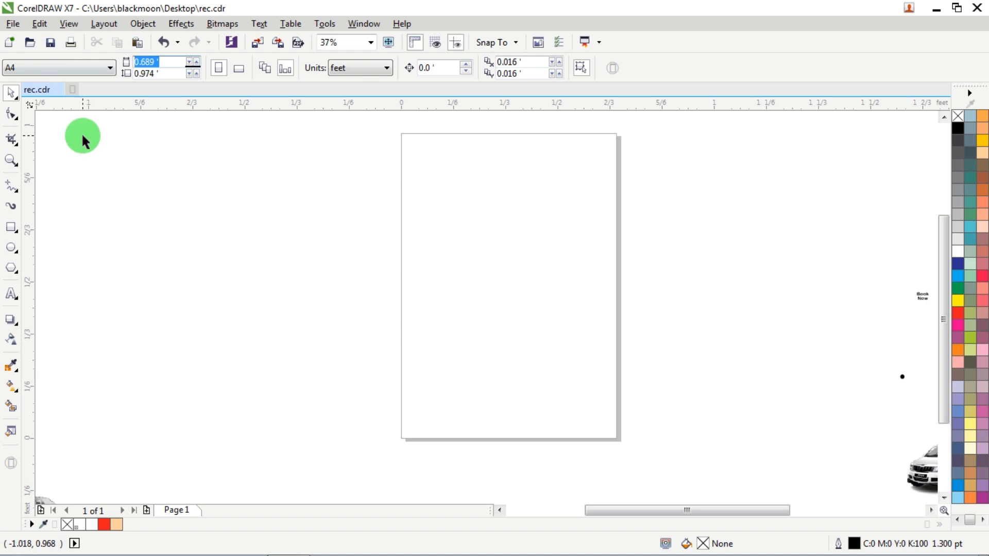
Set the page size to 3 ft wide by 5 ft high
type("3")
key("Tab")
type("5")
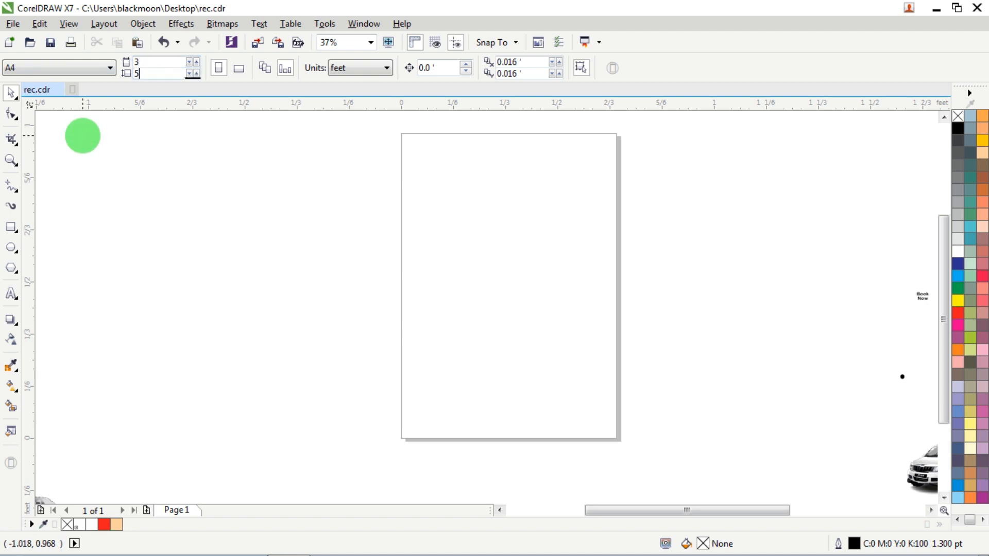
key("Return")
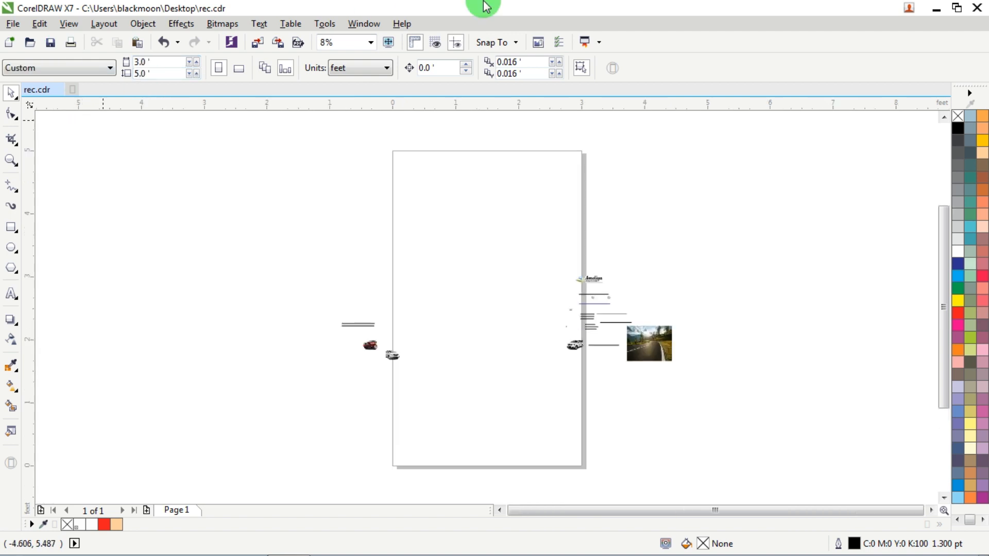
Move the loose artwork that overlaps the page clear of both page edges
left_click_drag(782, 211, 496, 414)
left_click_drag(654, 336, 752, 315)
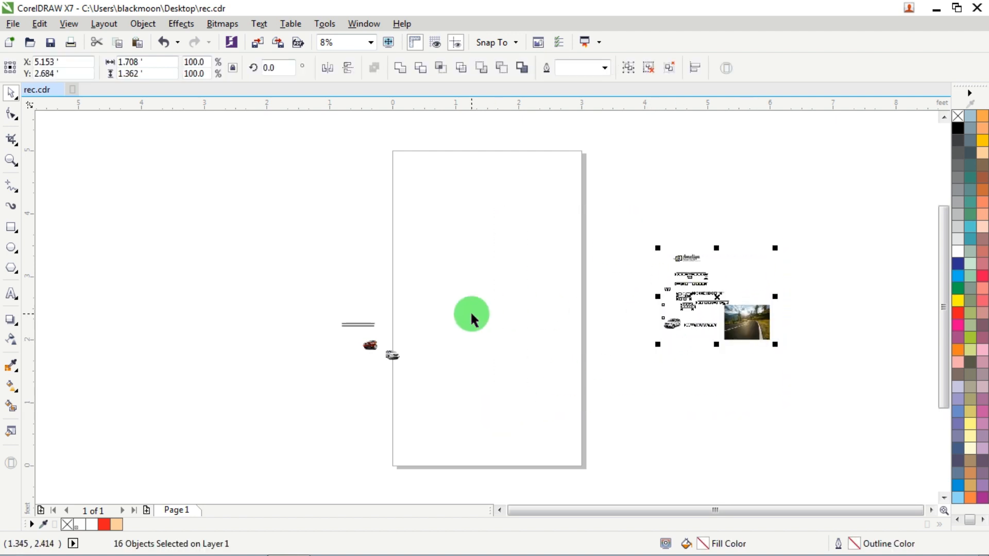
left_click_drag(249, 265, 440, 413)
left_click_drag(393, 354, 306, 350)
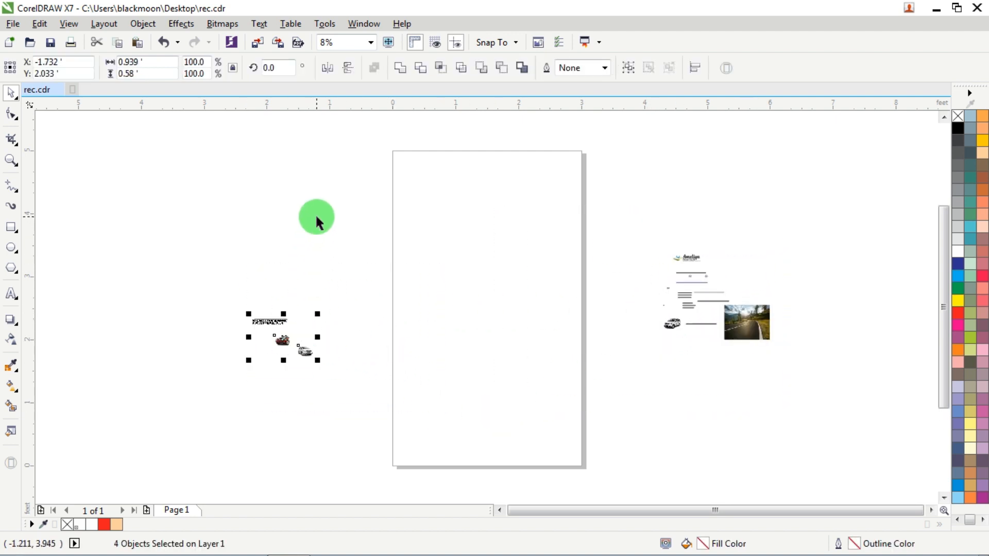
left_click(417, 211)
Add a rectangle that exactly matches the 3 by 5 ft page
scroll(418, 212, "up", 1)
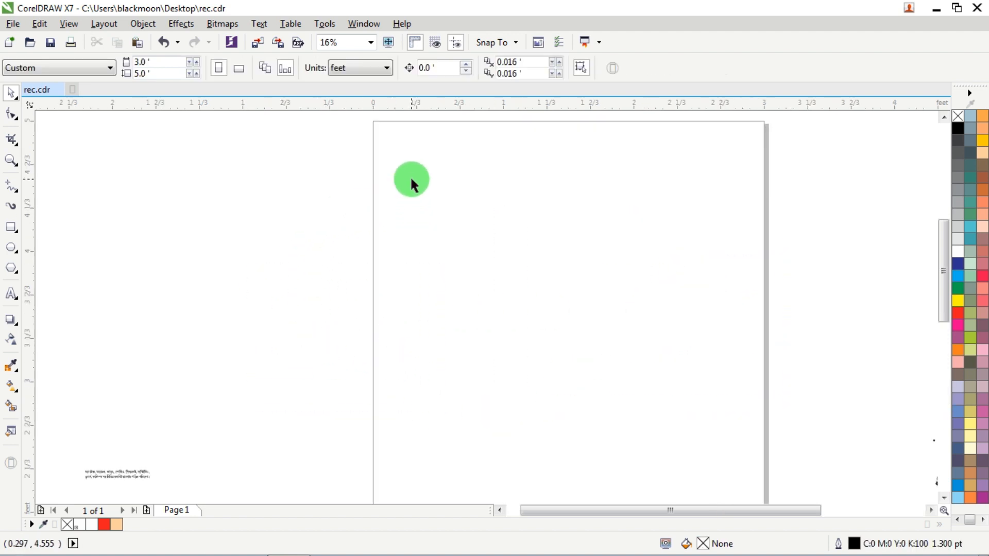
double_click(10, 226)
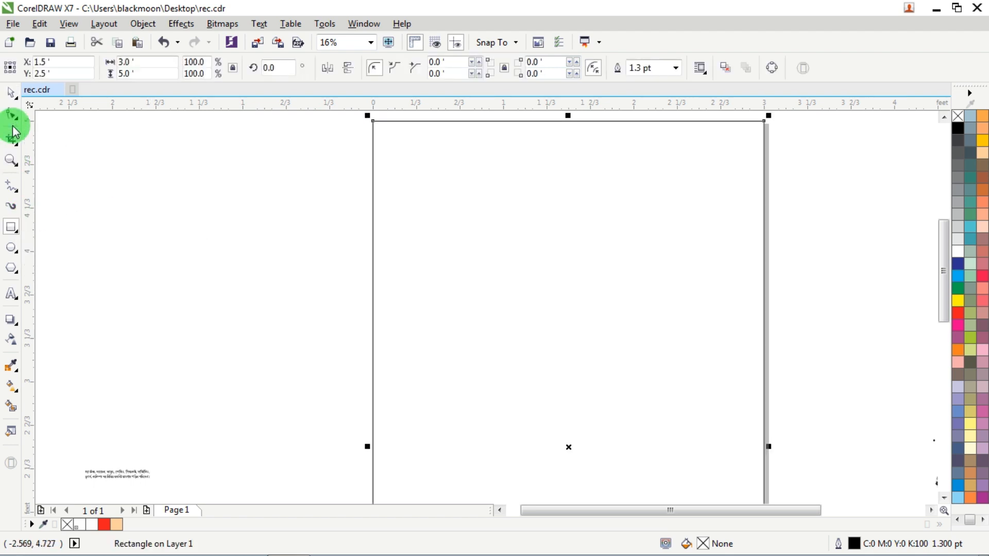
left_click(266, 226)
Place the road photo across the bottom of the page and enlarge it to about 3.27 by 2.52 ft
scroll(267, 234, "down", 2)
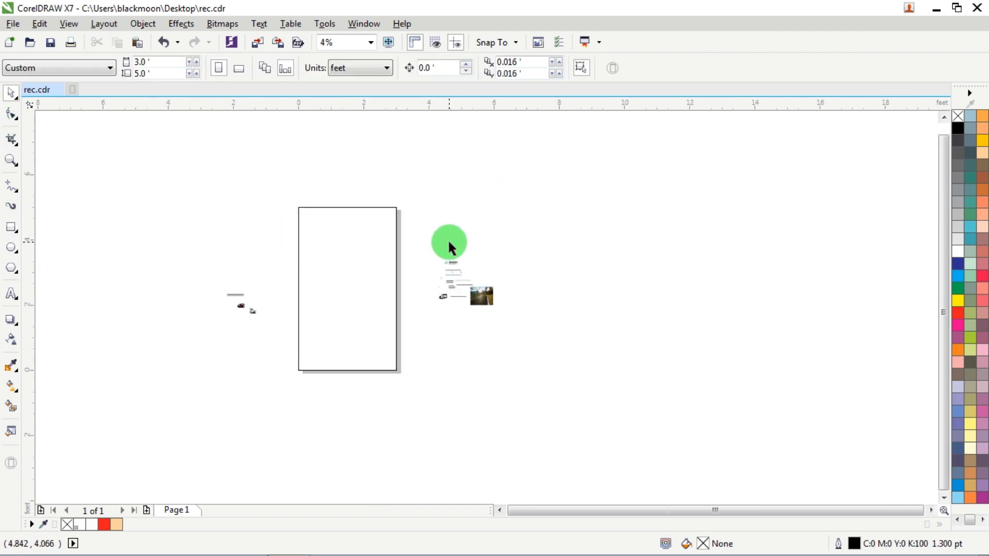
scroll(345, 307, "up", 1)
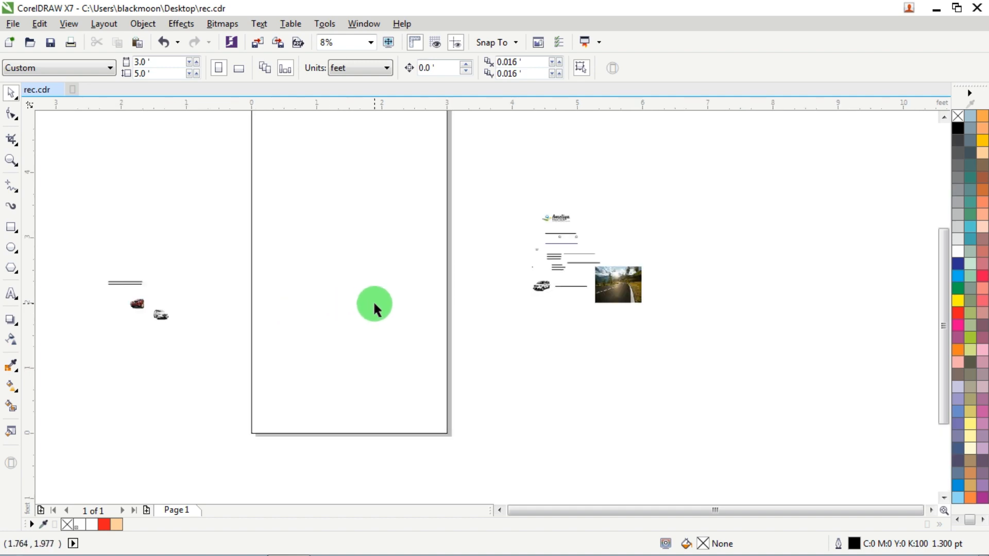
left_click_drag(640, 299, 355, 323)
scroll(335, 309, "up", 3)
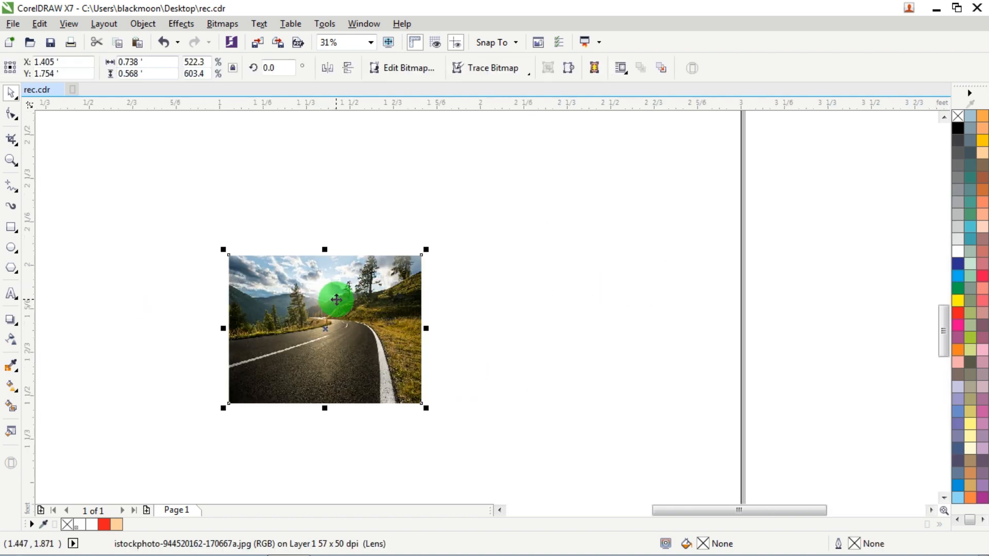
scroll(333, 324, "up", 2)
scroll(336, 323, "down", 3)
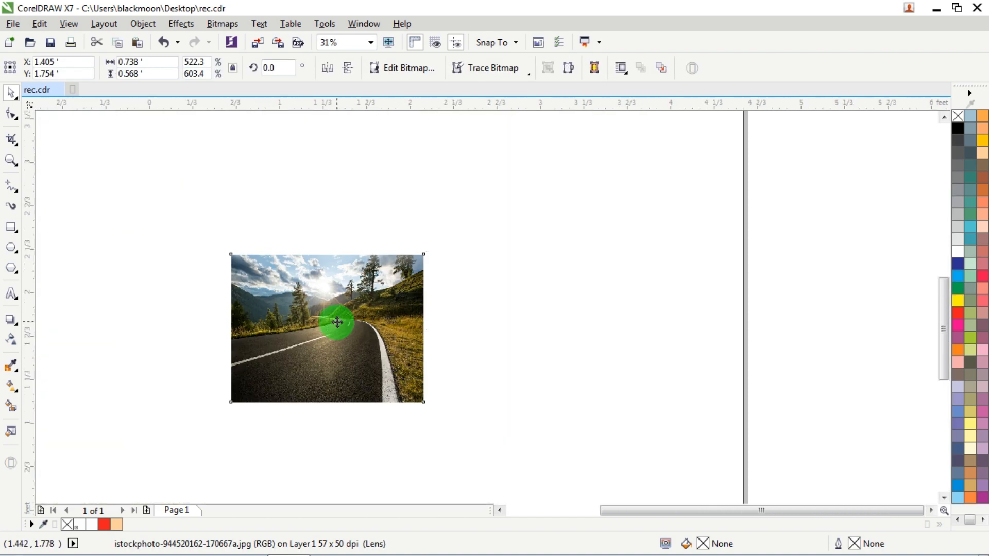
left_click_drag(385, 365, 577, 491)
scroll(347, 419, "down", 1)
scroll(349, 429, "up", 1)
left_click_drag(341, 346, 356, 426)
scroll(377, 350, "down", 1)
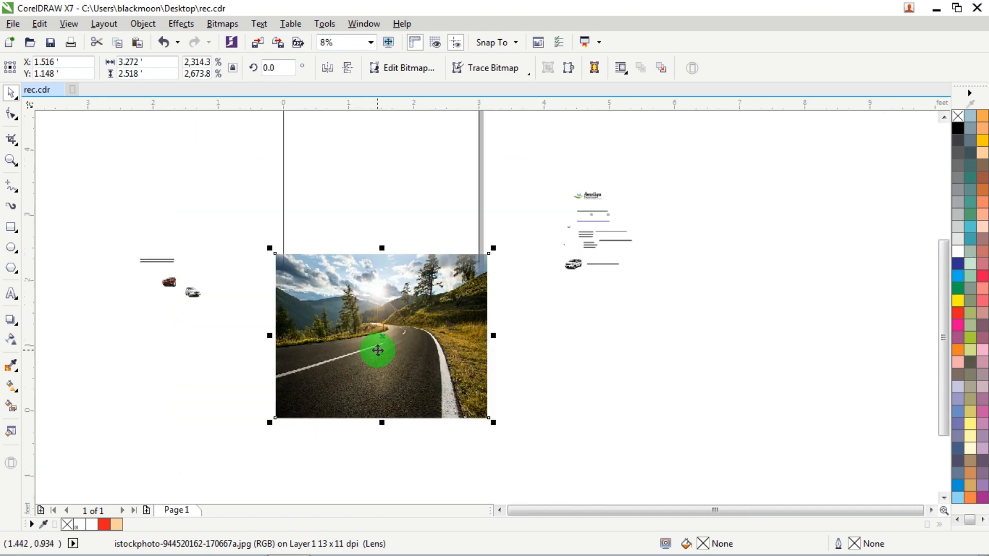
PowerClip the road photo inside the page rectangle
scroll(338, 324, "up", 1)
right_click(346, 315)
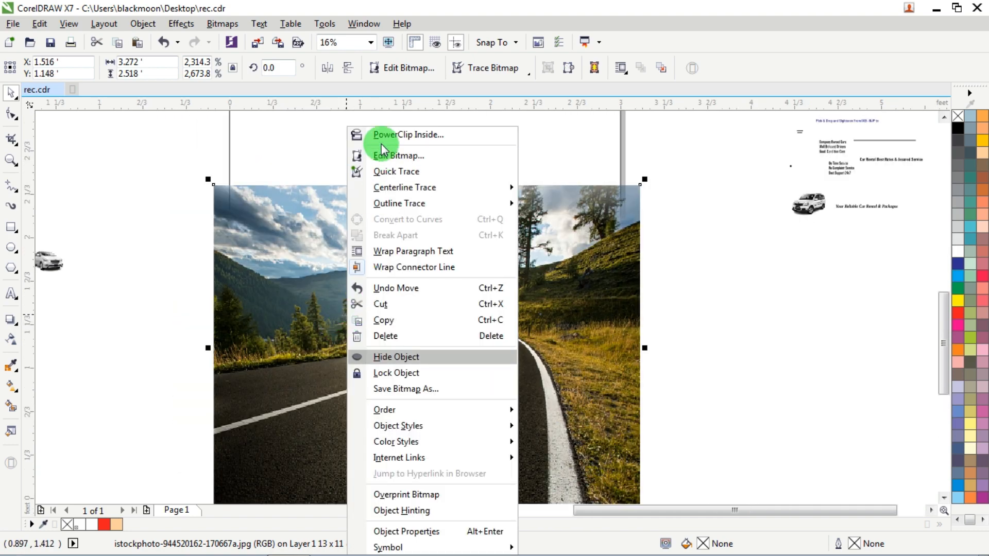
left_click(364, 143)
left_click(350, 141)
left_click(716, 269)
Move the Ameliya Tourism logo group into the upper-left corner of the page
scroll(680, 237, "down", 2)
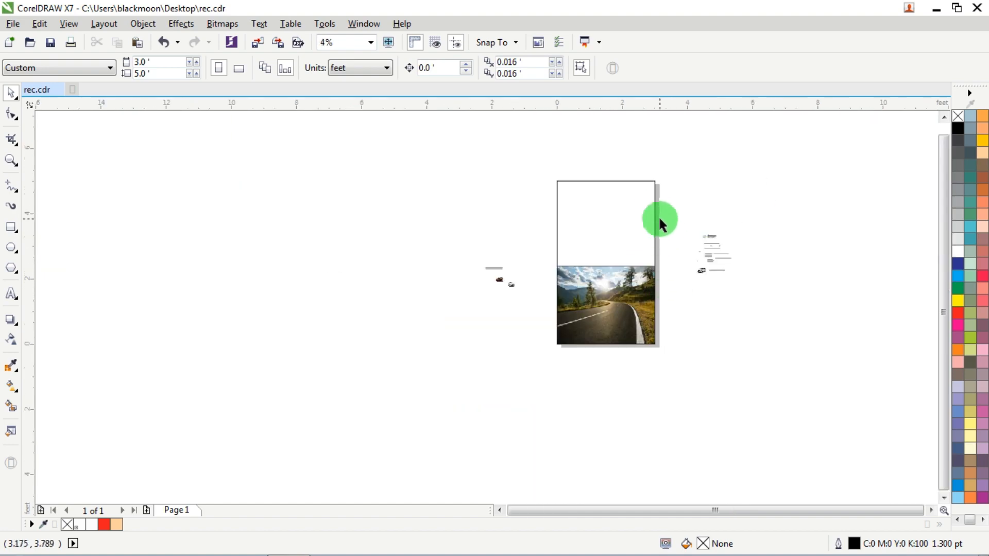
scroll(658, 216, "up", 1)
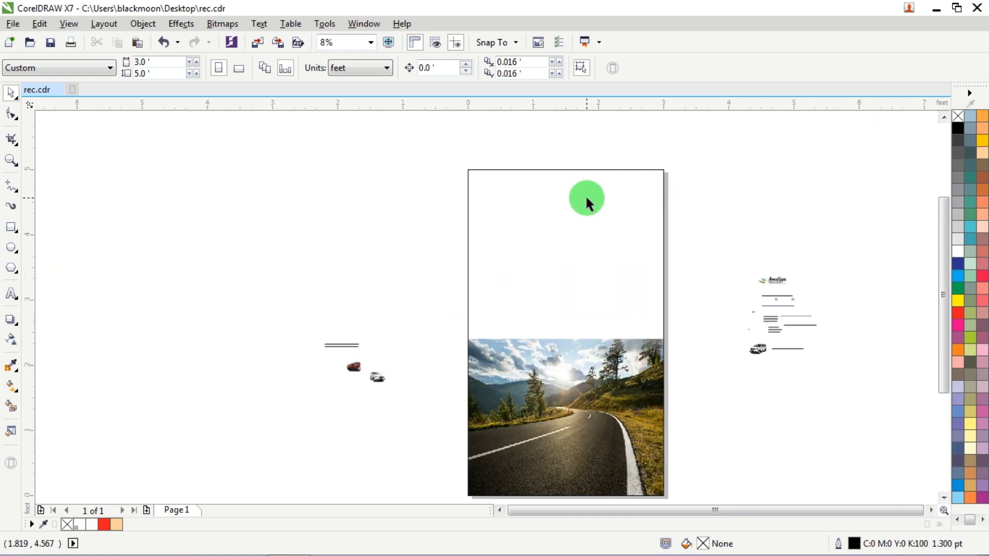
scroll(771, 277, "up", 1)
left_click_drag(844, 236, 700, 298)
scroll(755, 279, "down", 1)
left_click_drag(772, 280, 487, 187)
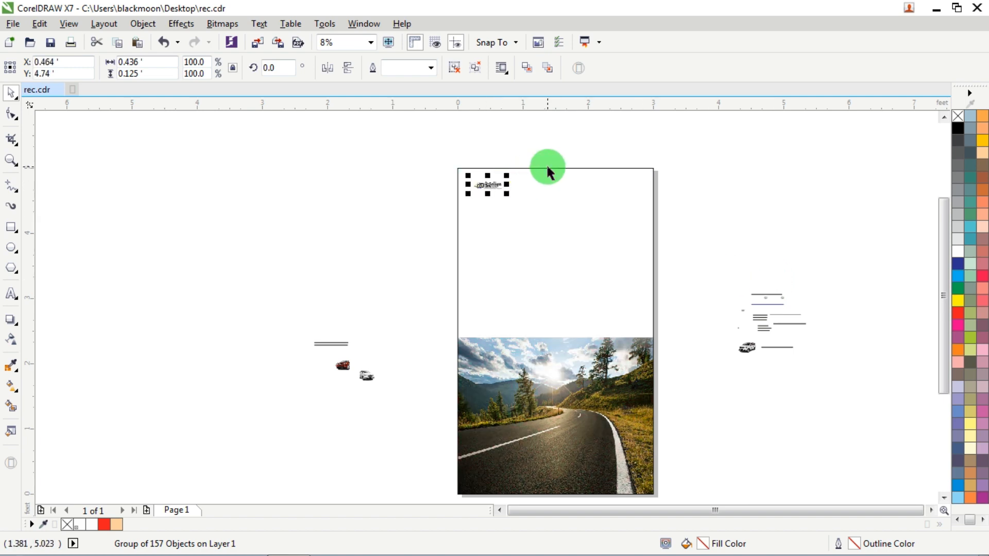
Set the logo's outline to scale with the object and enlarge the logo to about 2.79 by 0.8 ft across the page top
scroll(547, 165, "up", 1)
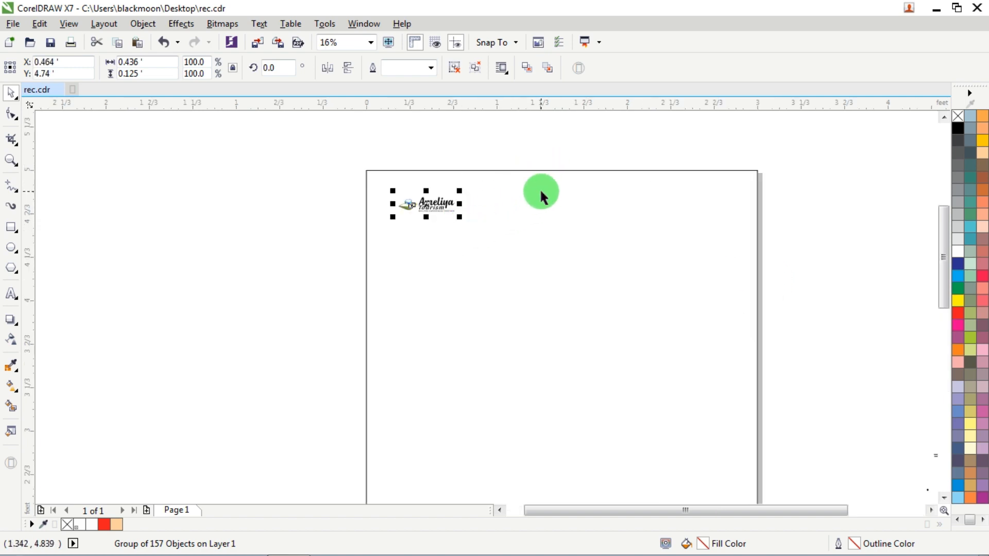
key("F12")
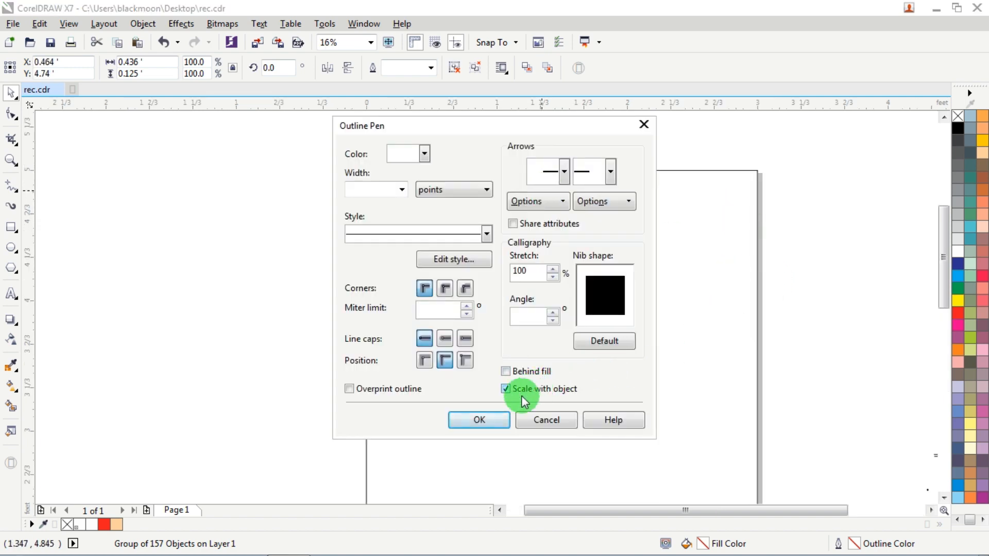
left_click(484, 420)
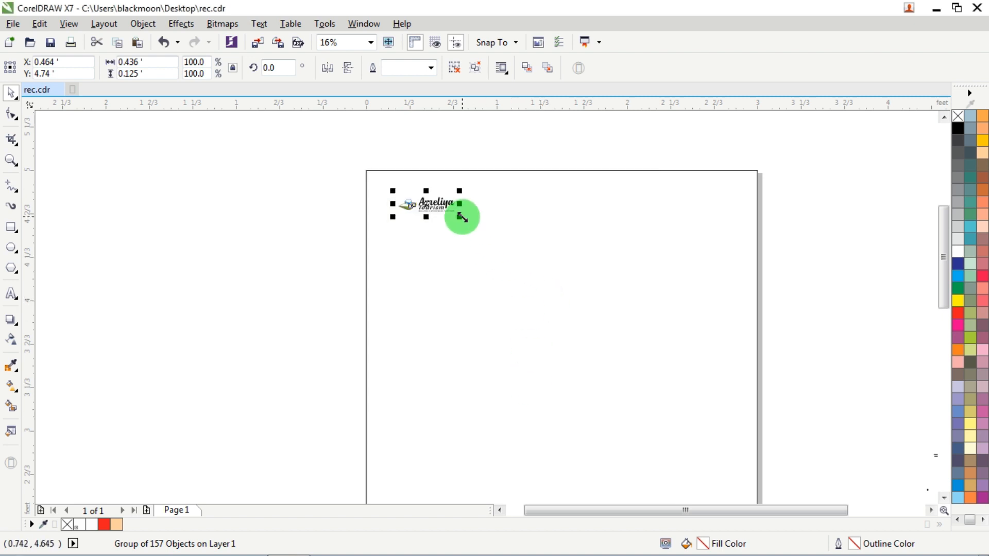
left_click_drag(462, 217, 762, 371)
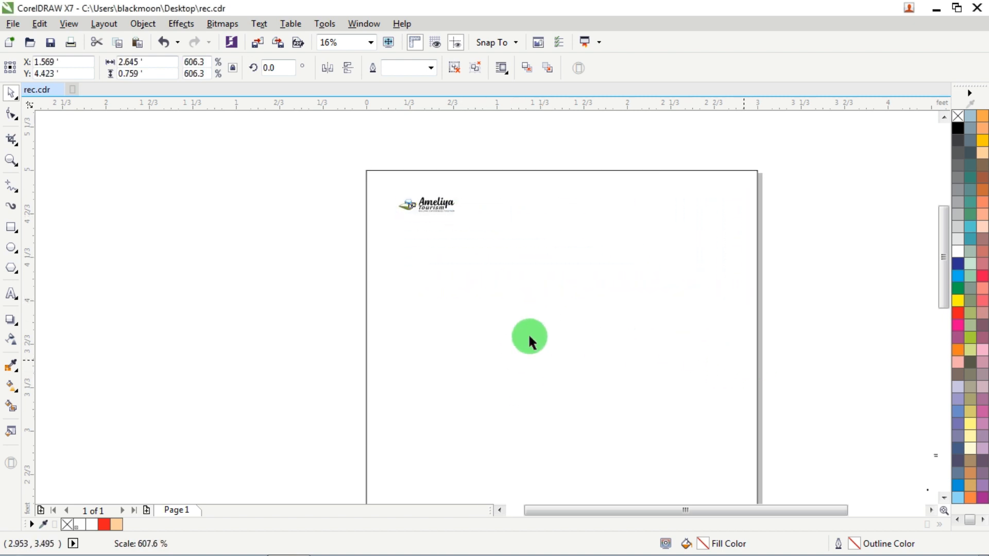
left_click_drag(394, 299, 371, 323)
left_click_drag(673, 234, 590, 215)
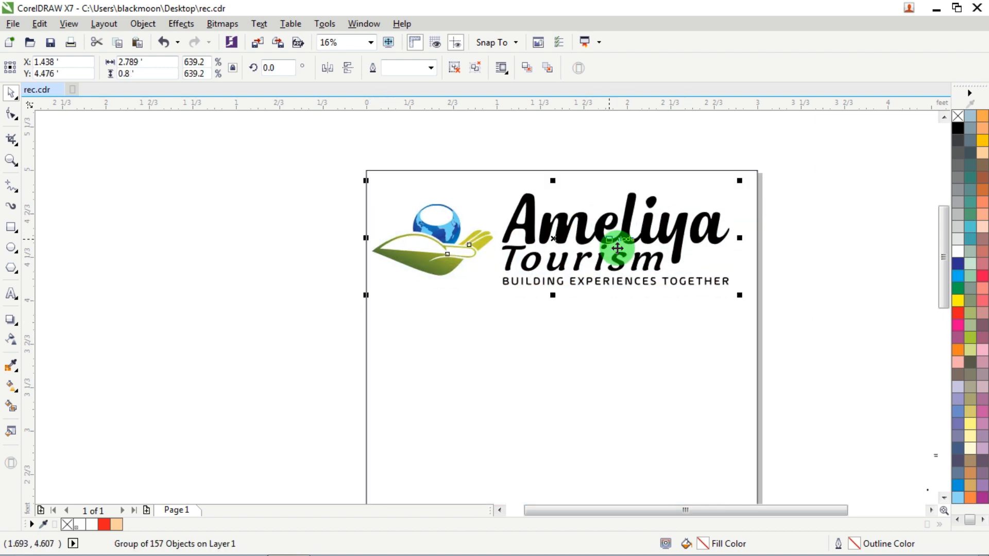
Center the logo horizontally on the page rectangle and ungroup it
left_click(549, 355, "shift")
key("c")
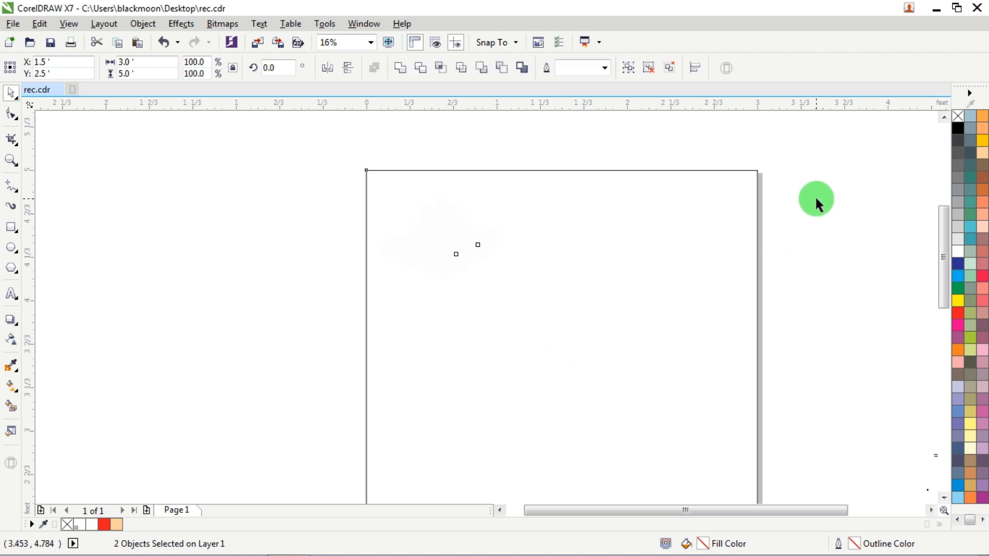
left_click(808, 186)
left_click(591, 216)
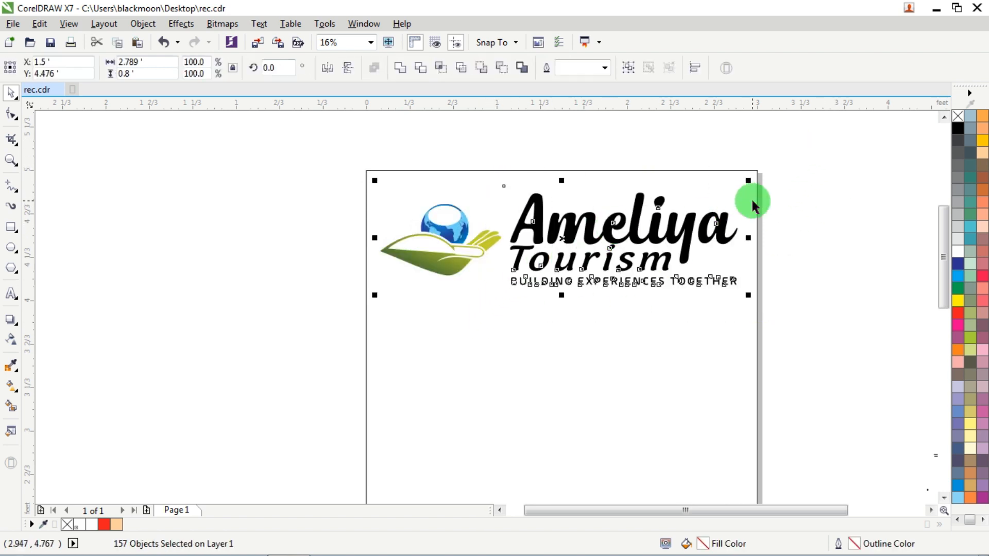
Fill all the letters of "Ameliya" in the logo with red (C0 M100 Y100 K0)
left_click(731, 227)
left_click(725, 219)
left_click_drag(821, 150, 490, 252)
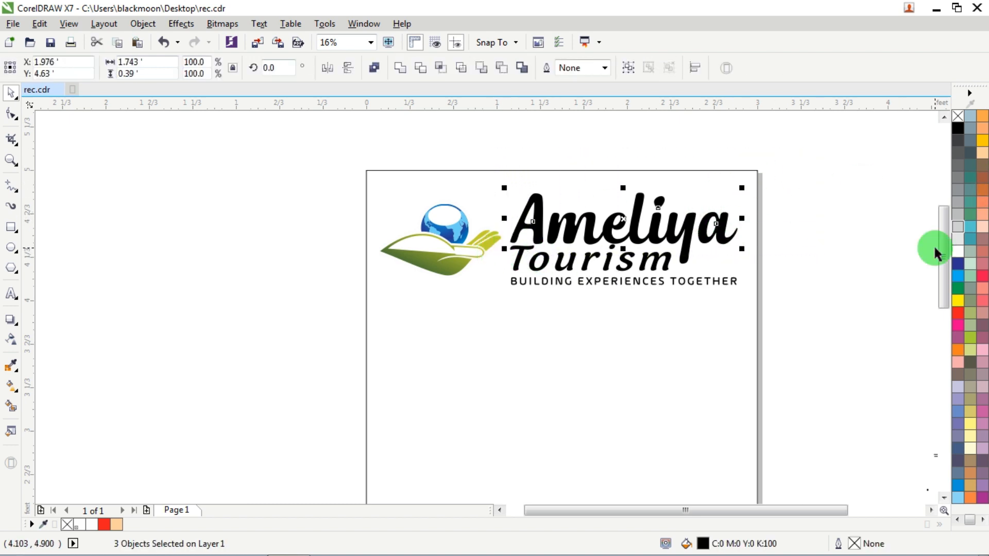
left_click(958, 313)
left_click(767, 219)
left_click_drag(830, 162, 502, 262)
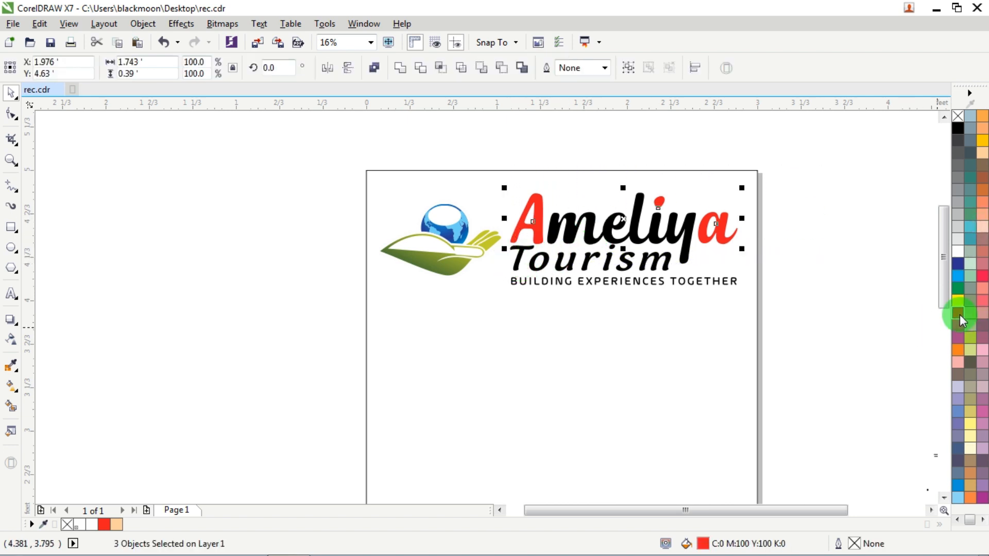
left_click(650, 221)
left_click_drag(650, 221, 647, 172)
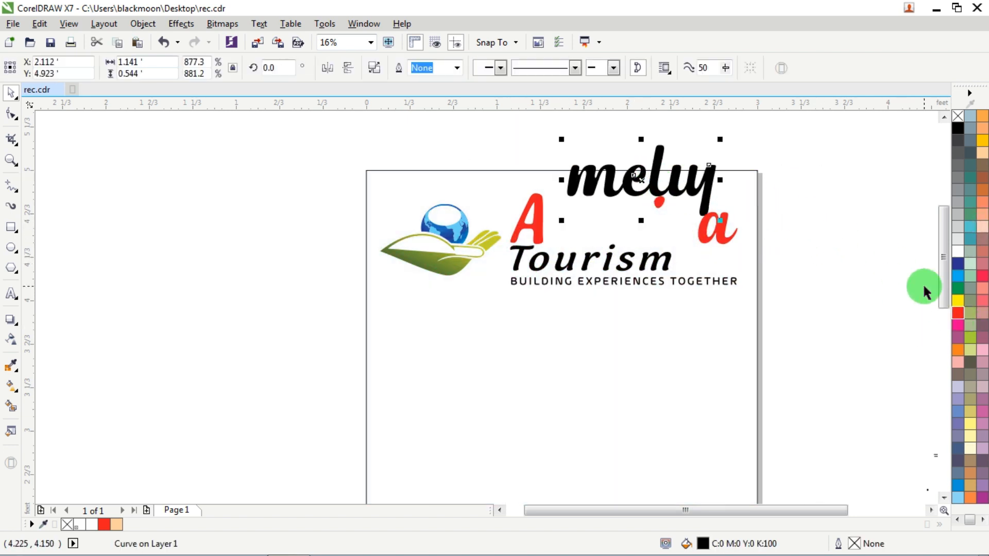
key("ctrl+z")
left_click(959, 318)
left_click(638, 257)
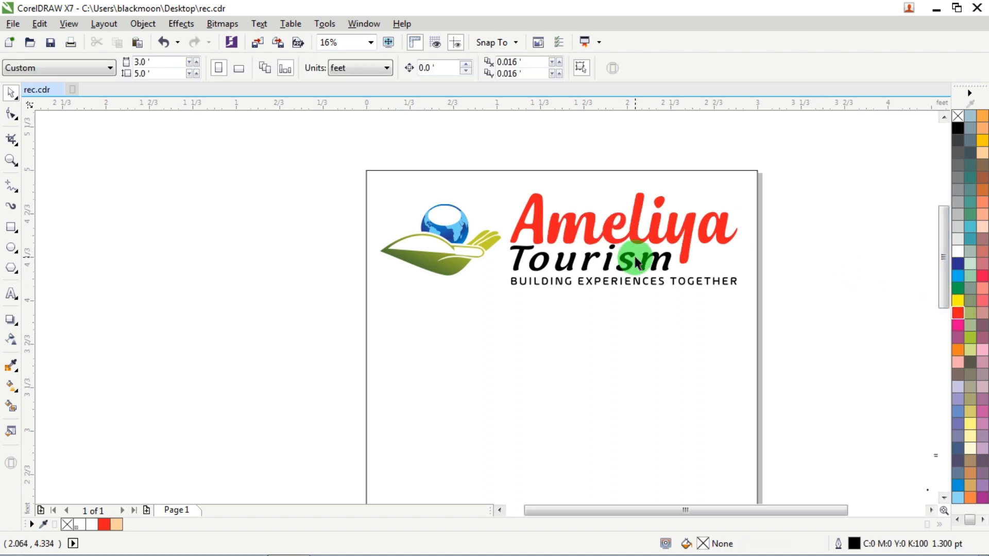
Fill the word "Tourism" in the logo with dark green, C100 M0 Y100 K50
left_click(781, 252)
left_click(507, 275)
left_click_drag(505, 269, 469, 279)
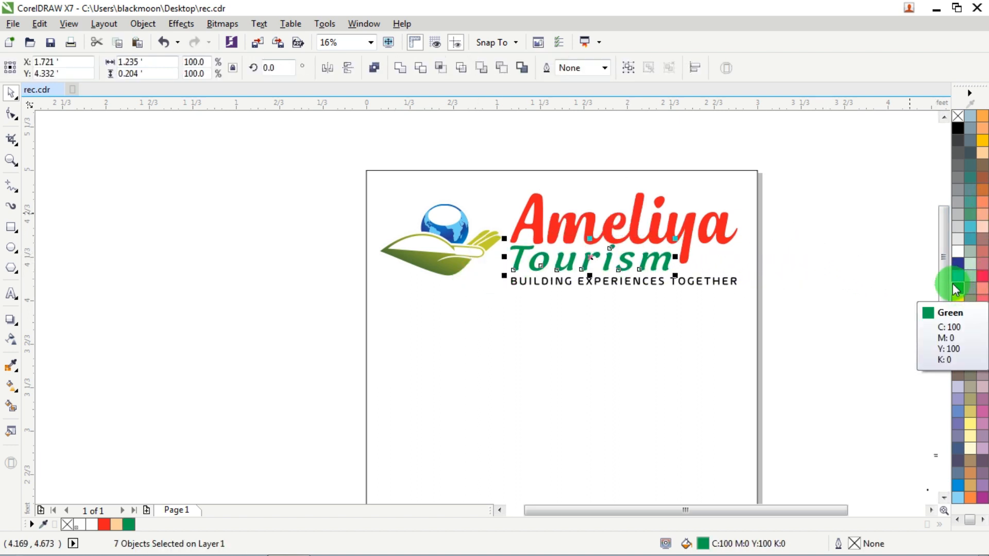
double_click(703, 547)
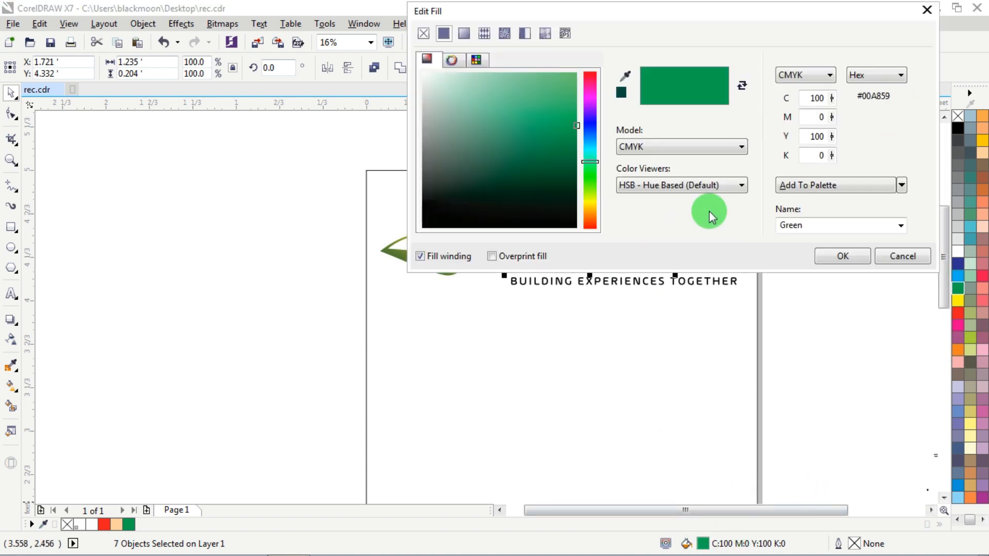
double_click(824, 155)
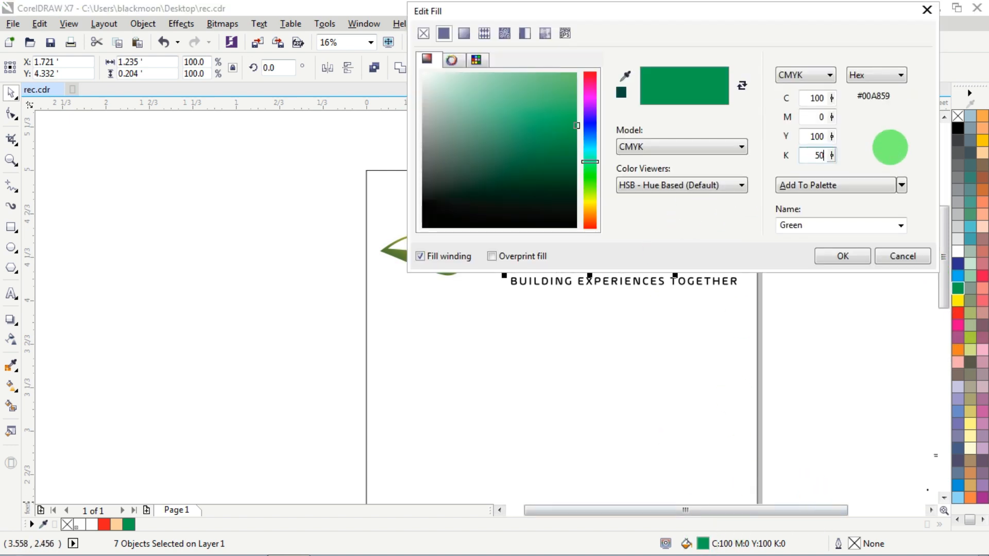
type("50")
key("Return")
key("Return")
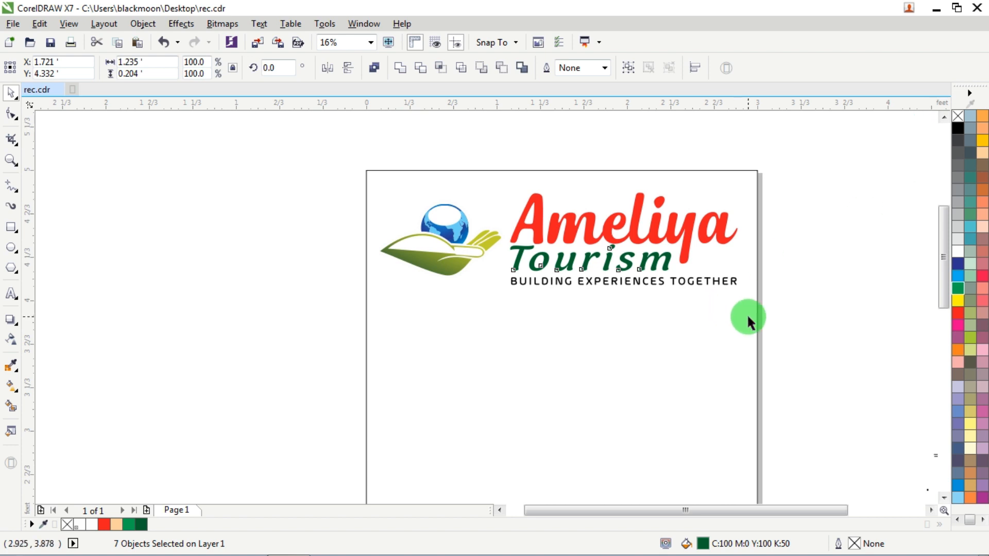
left_click(800, 232)
Draw a full-width band about 0.36 ft high directly below the logo, filled with red and without an outline
left_click(446, 183)
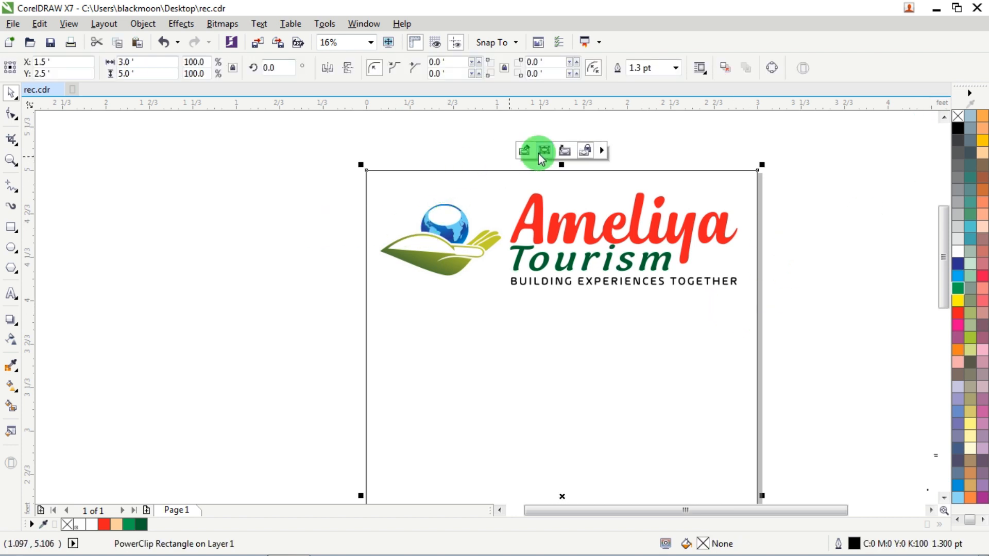
left_click(11, 228)
left_click_drag(366, 291, 756, 337)
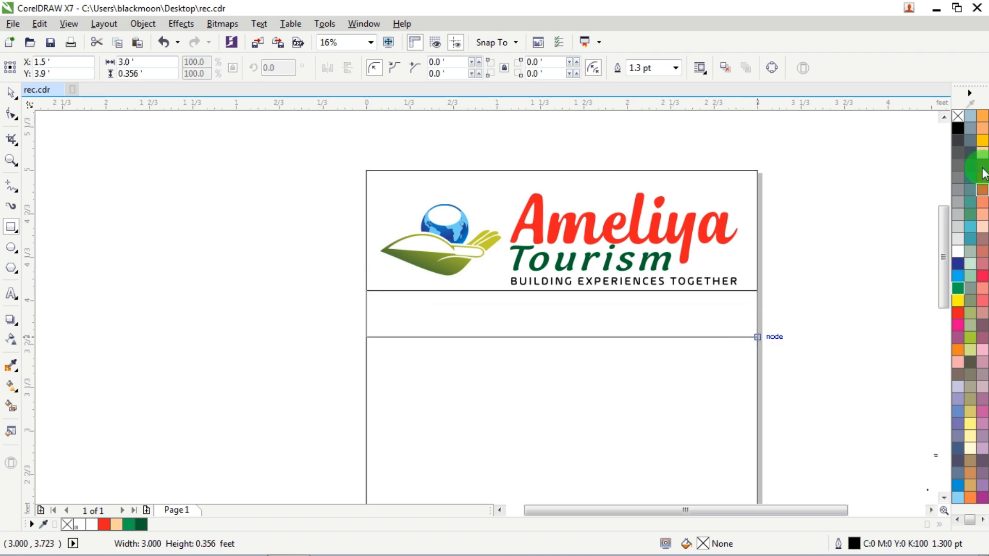
left_click(957, 313)
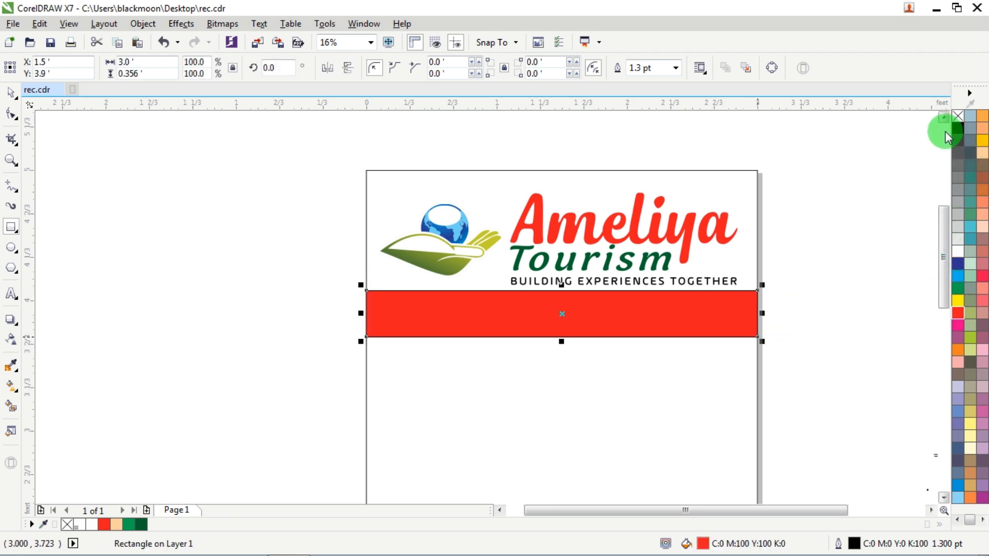
right_click(957, 117)
left_click(11, 93)
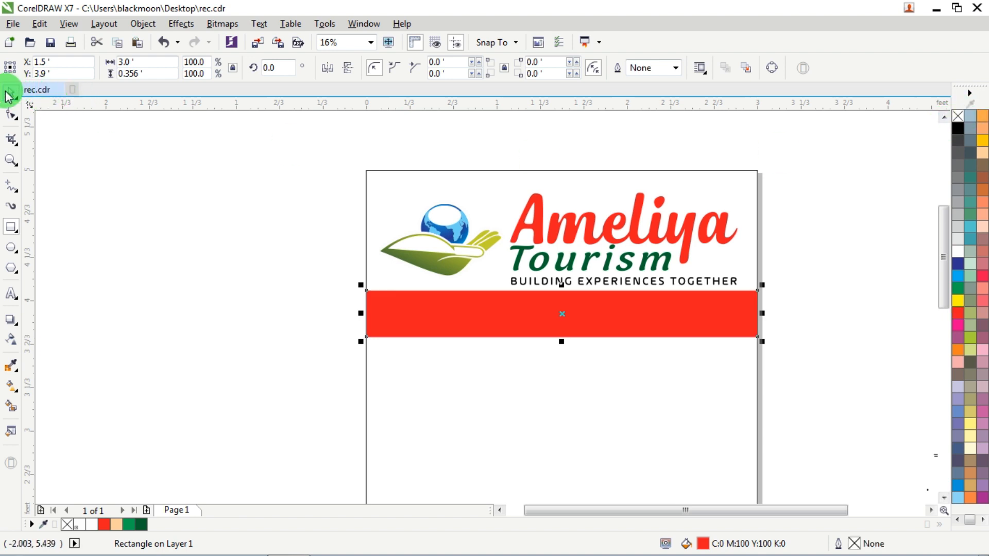
left_click(136, 201)
scroll(258, 237, "down", 2)
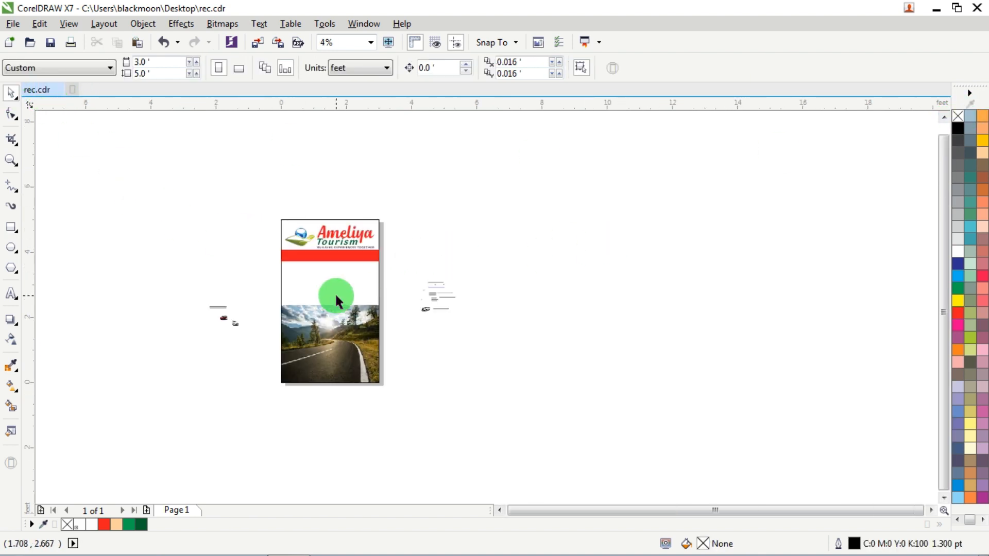
Move the "Car Rental Best Rates & Assured Service" text onto the page below the red band and enlarge it to about 2.86 ft wide
scroll(333, 284, "up", 2)
scroll(659, 308, "up", 1)
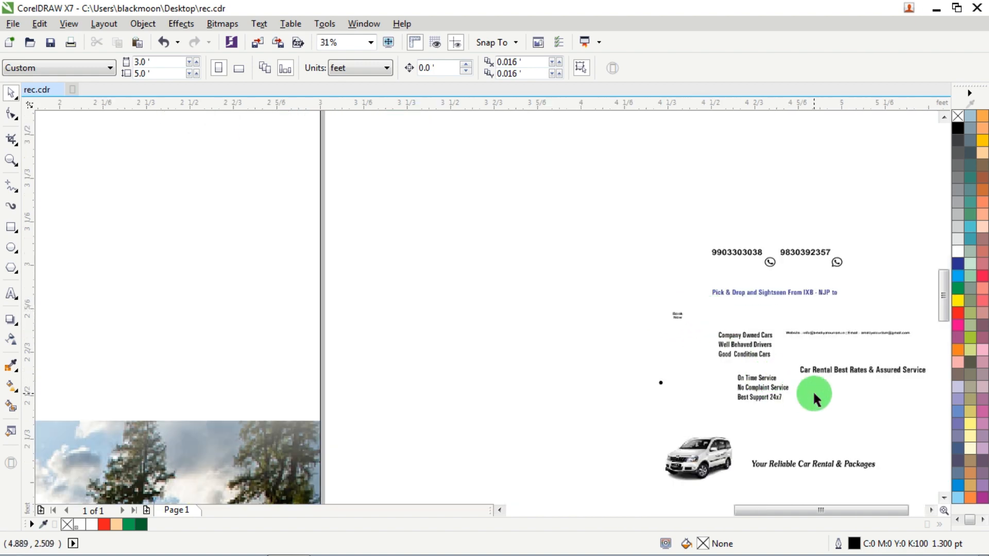
left_click_drag(811, 371, 386, 172)
scroll(331, 154, "down", 2)
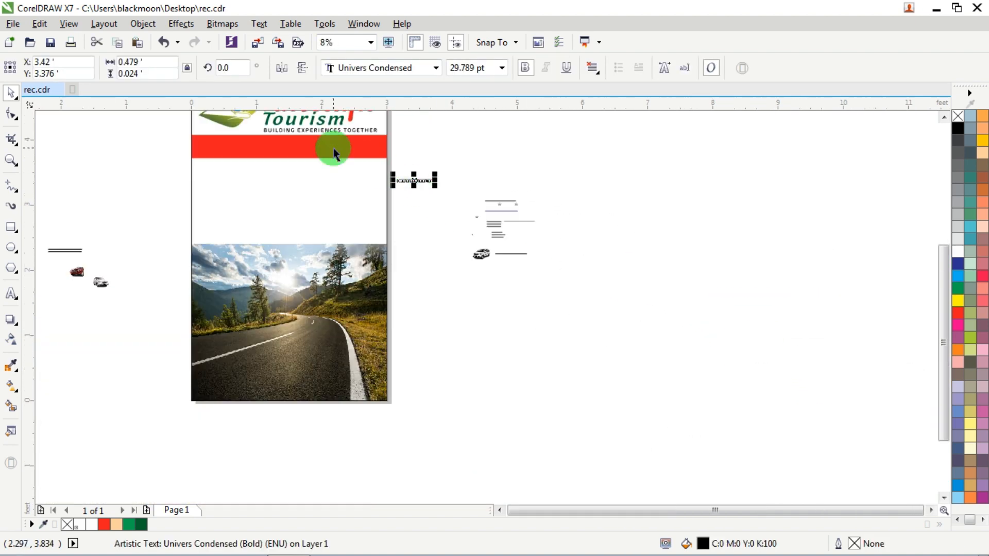
scroll(293, 144, "up", 1)
left_click_drag(543, 237, 500, 305)
scroll(285, 216, "down", 1)
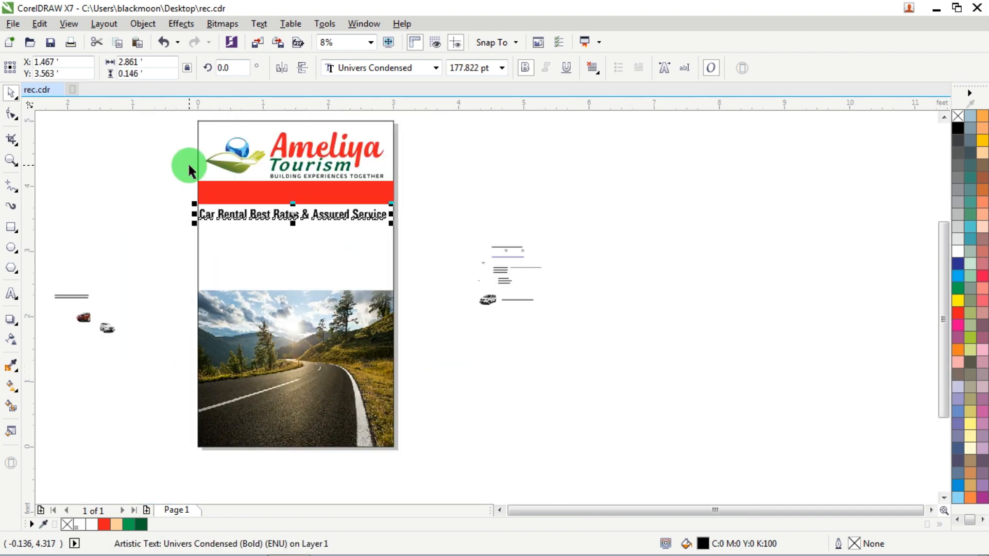
Fill the "Car Rental Best Rates & Assured Service" text with white and place it horizontally centered near the red band's upper edge
scroll(209, 187, "up", 1)
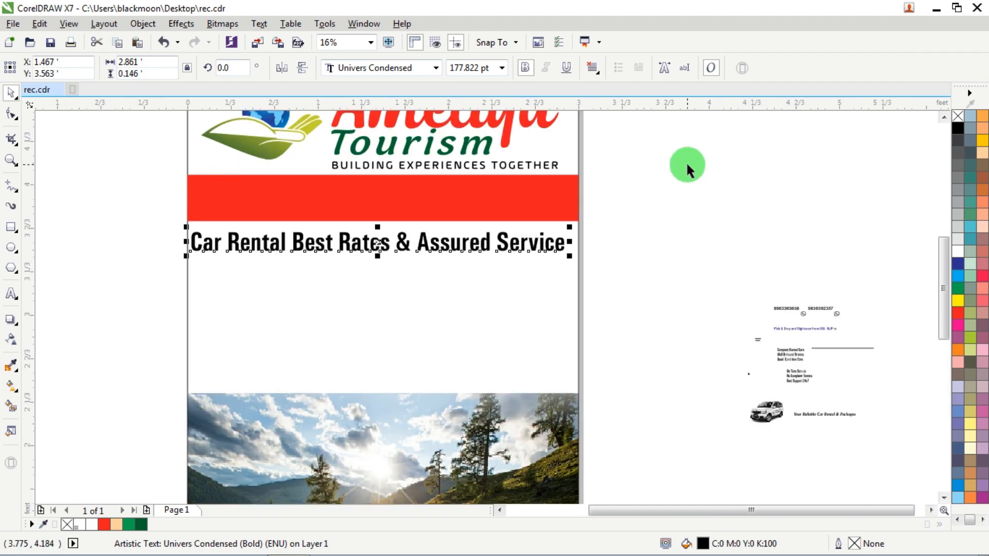
left_click(960, 251)
left_click_drag(380, 246, 383, 196)
scroll(343, 193, "up", 1)
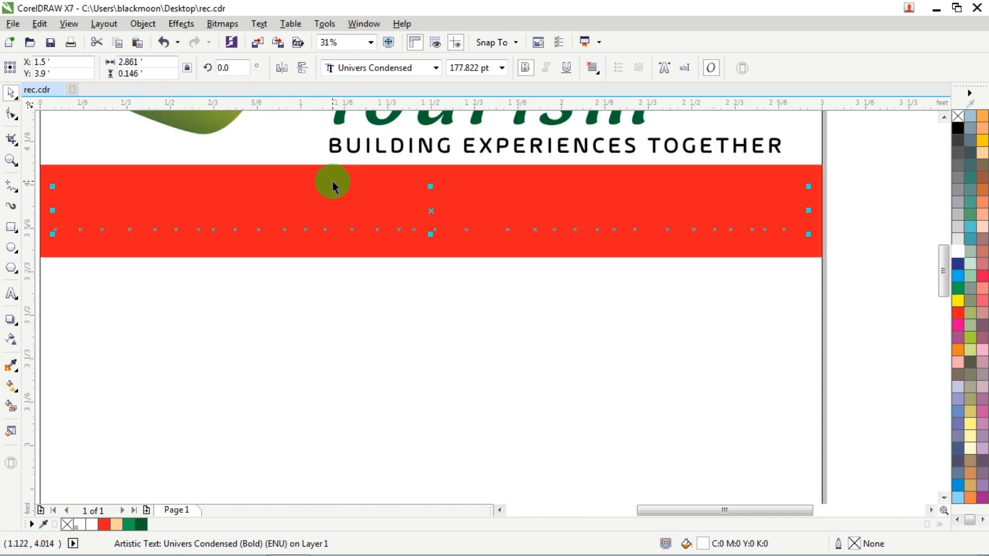
left_click_drag(480, 211, 479, 194)
left_click(415, 233, "shift")
key("c")
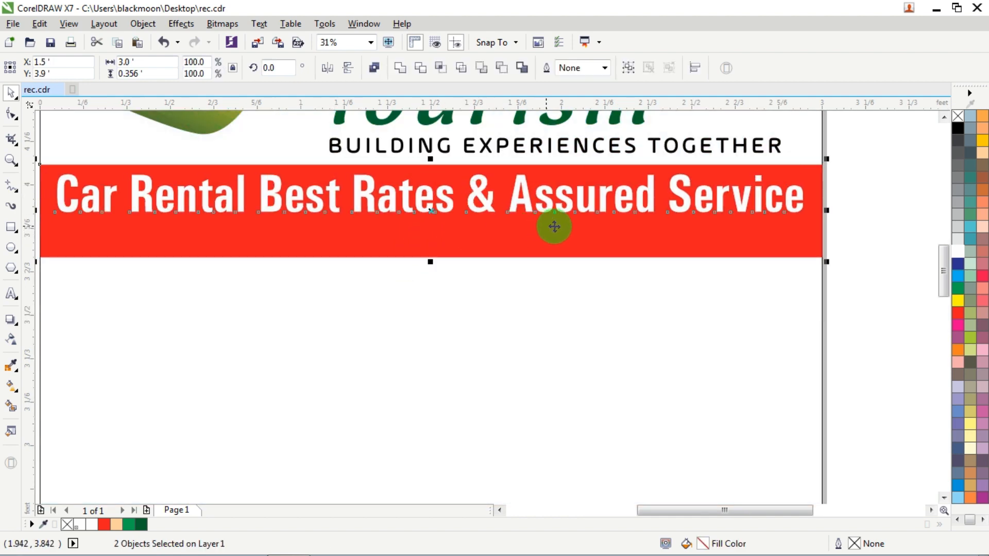
scroll(565, 228, "down", 1)
left_click(786, 154)
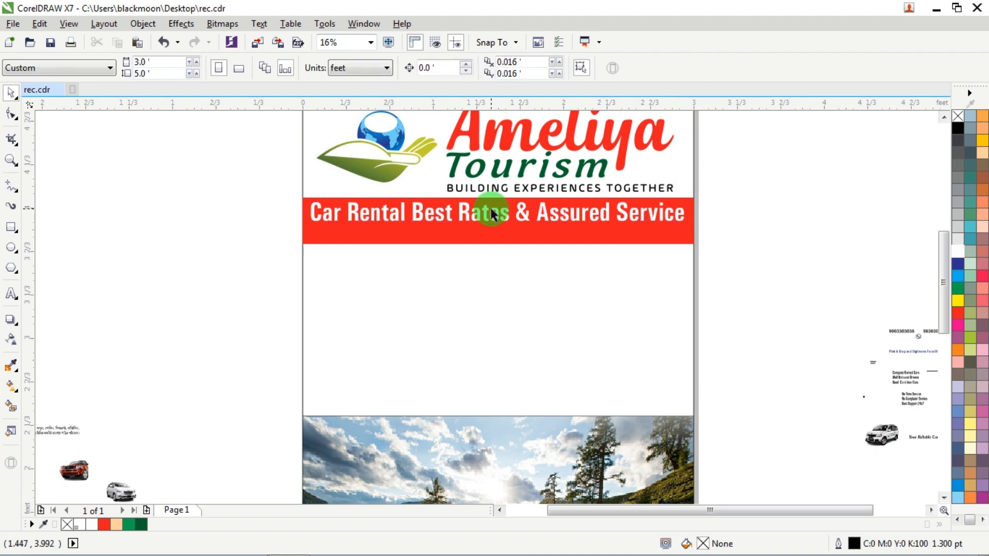
Shorten the red band behind the headline to about 0.26 ft high by raising its lower edge
scroll(480, 249, "up", 1)
left_click(525, 279)
left_click_drag(502, 284, 518, 259)
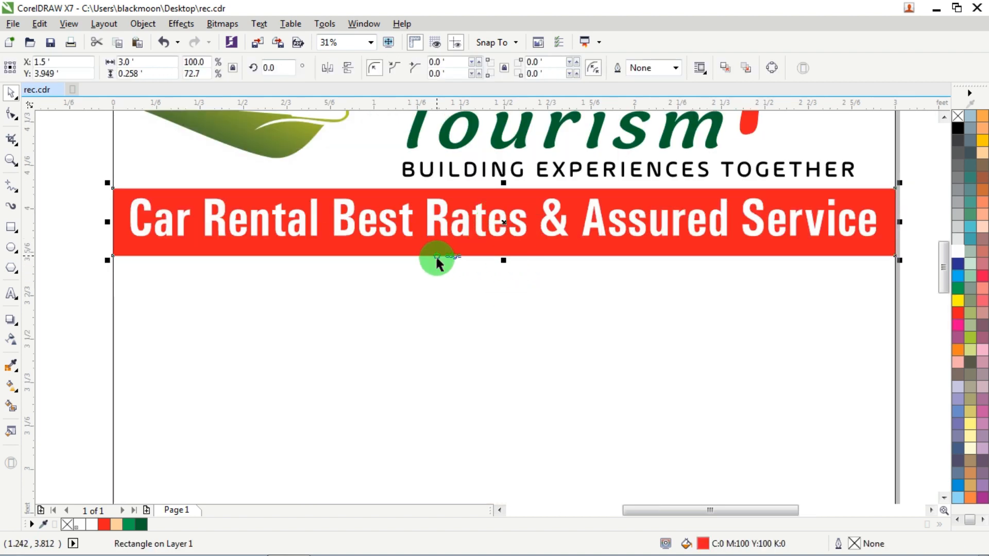
Bring the blue "Pick & Drop and Sightseen From IXB - NJP to" text from beside the page into the blank area under the band
scroll(434, 255, "down", 2)
scroll(435, 255, "down", 1)
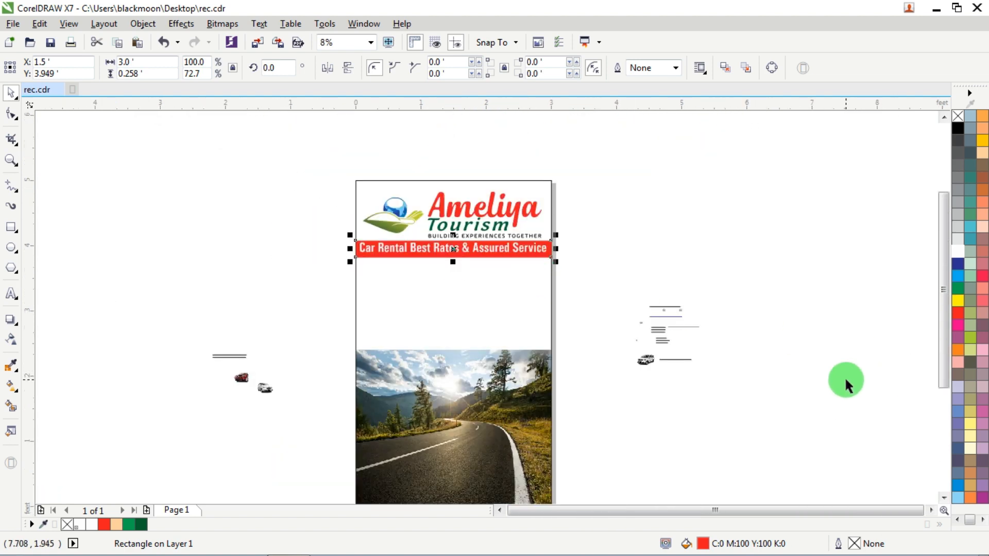
scroll(846, 381, "up", 2)
scroll(710, 347, "up", 2)
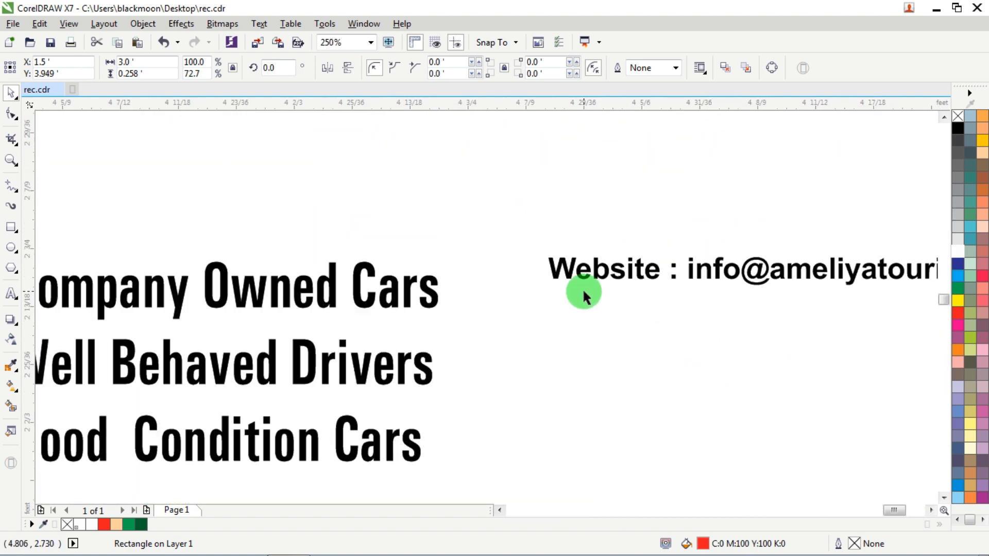
scroll(583, 288, "down", 3)
scroll(521, 283, "up", 1)
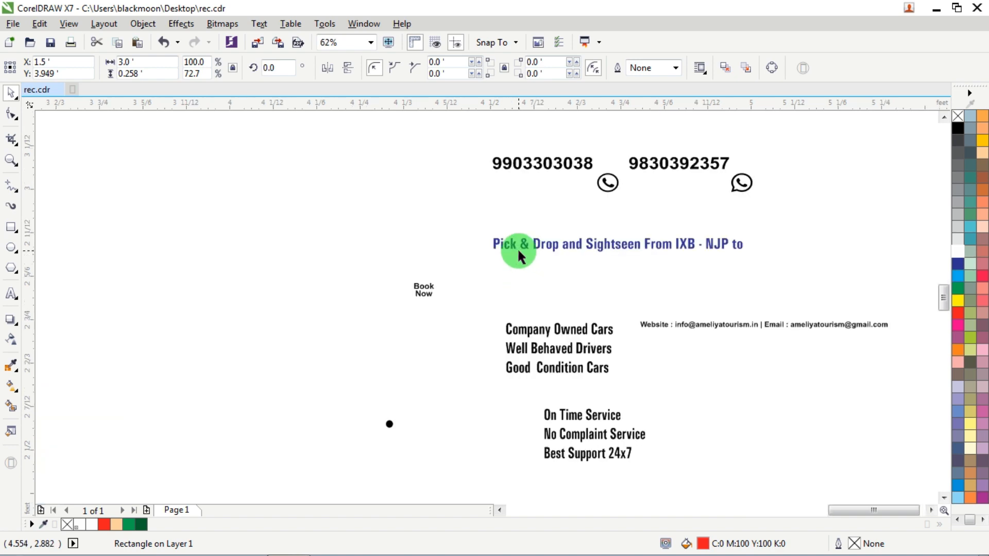
scroll(519, 252, "down", 2)
left_click_drag(527, 253, 209, 177)
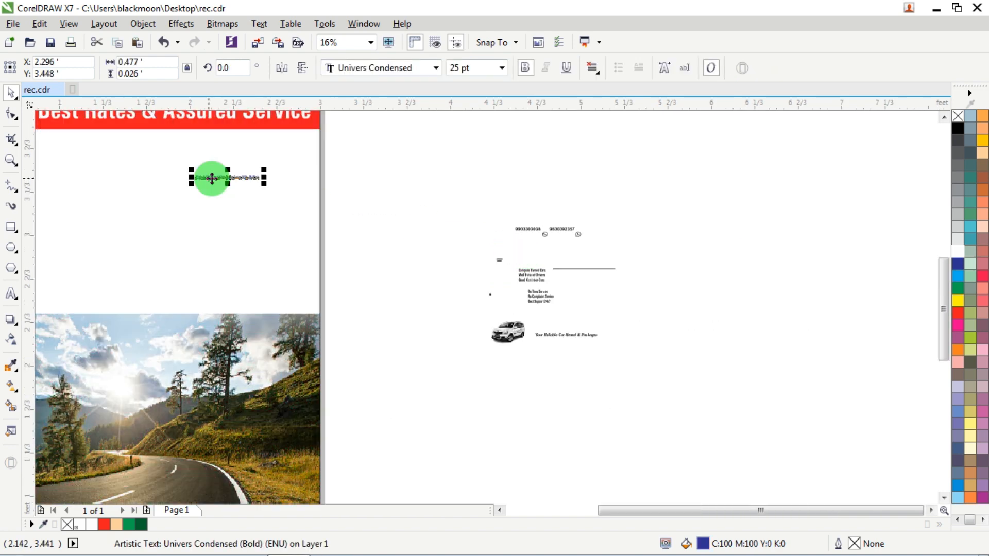
Position the "Pick & Drop" line directly below the red band and enlarge it to about 2.91 ft wide
scroll(309, 214, "down", 2)
scroll(309, 214, "down", 1)
scroll(229, 172, "up", 1)
scroll(232, 199, "up", 3)
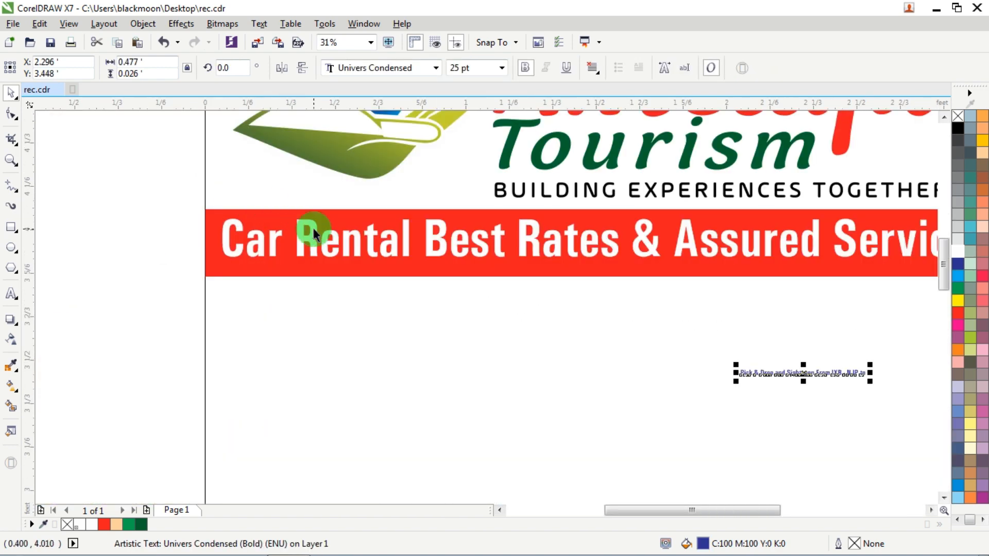
left_click_drag(757, 375, 227, 292)
left_click_drag(345, 299, 757, 412)
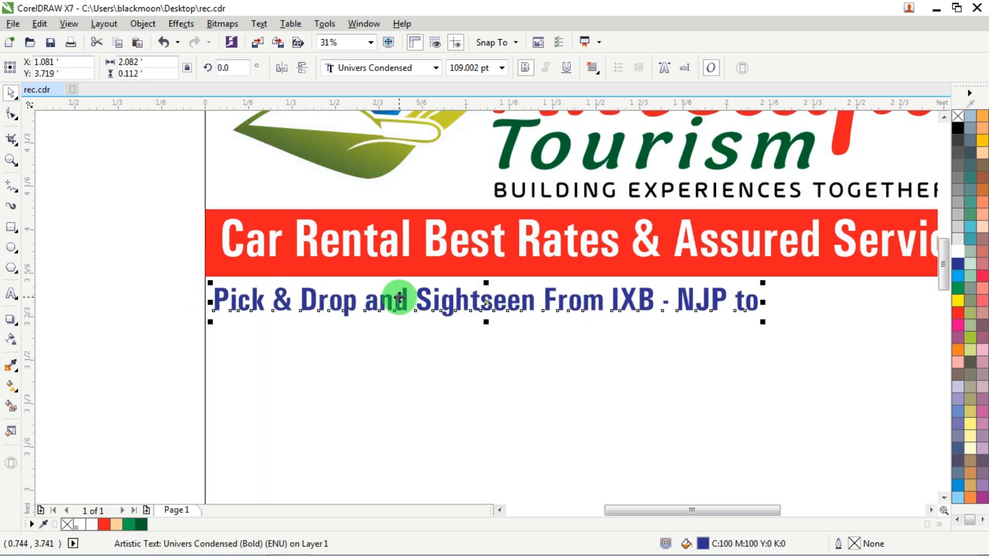
scroll(597, 309, "down", 2)
left_click_drag(585, 314, 690, 350)
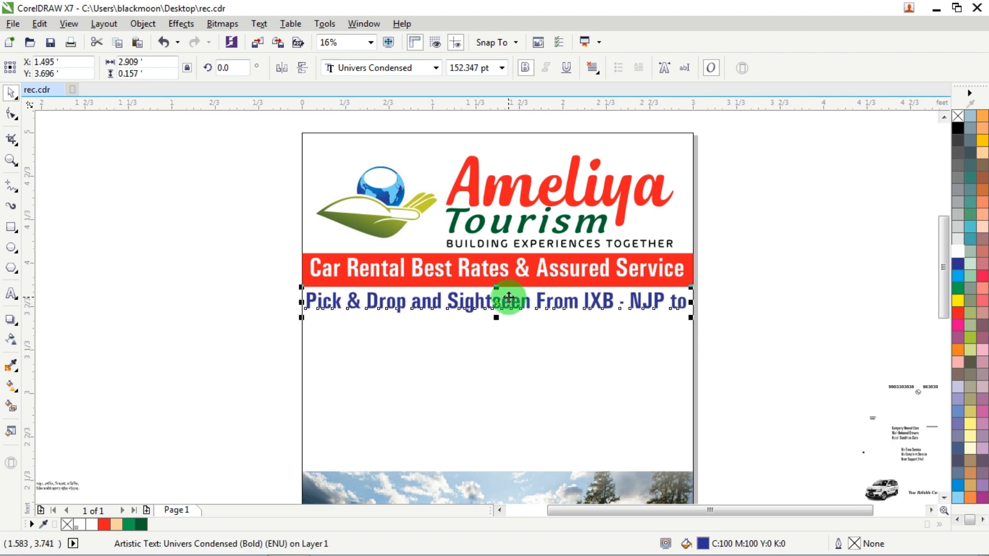
Center the "Pick & Drop" line horizontally on the page and narrow it to about 2.84 ft without changing its height
left_click(501, 339, "shift")
key("c")
left_click(812, 334)
left_click_drag(740, 331, 297, 308)
scroll(295, 310, "up", 2)
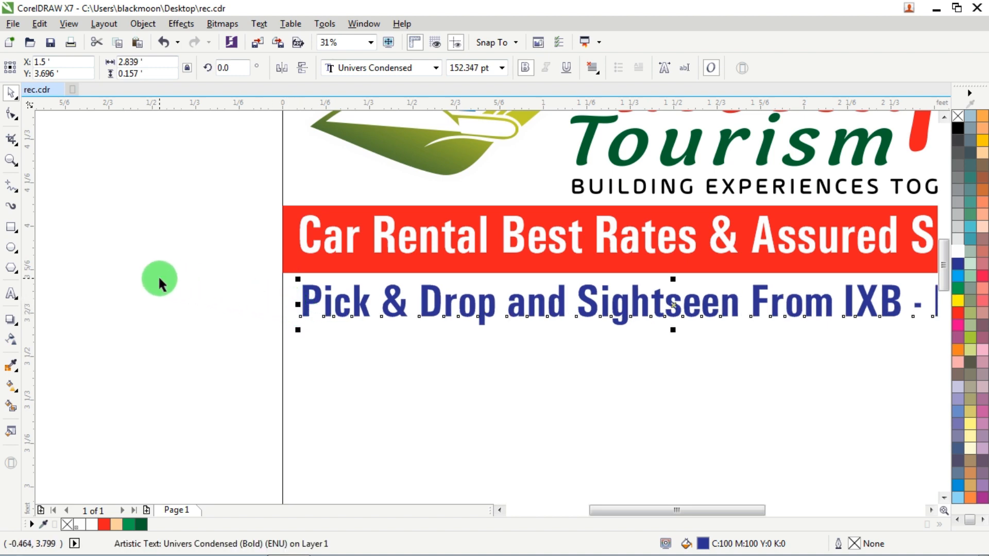
scroll(156, 275, "down", 2)
left_click(190, 260)
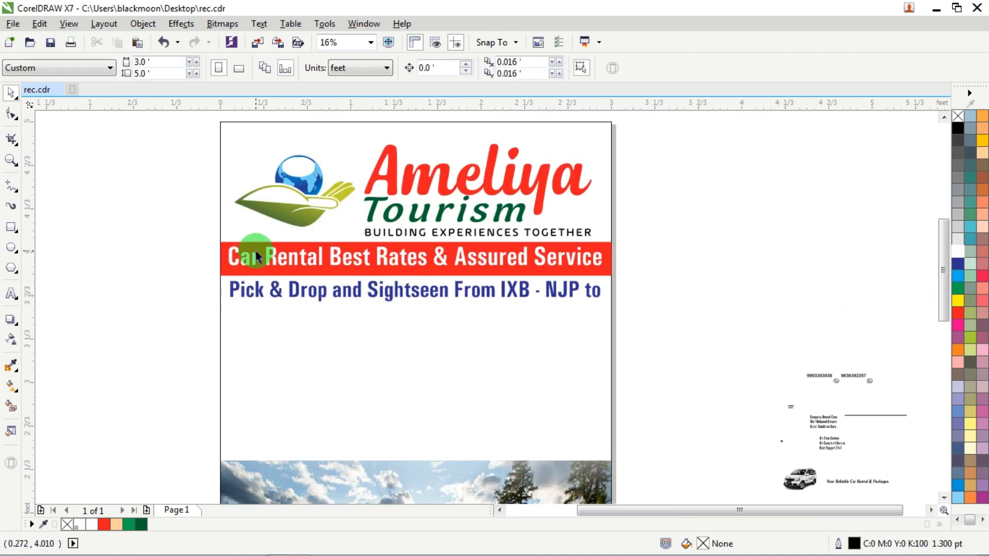
Duplicate the red band directly below the "Pick & Drop" line and center the copy horizontally on the page
left_click_drag(263, 251, 287, 307)
left_click(337, 365, "shift")
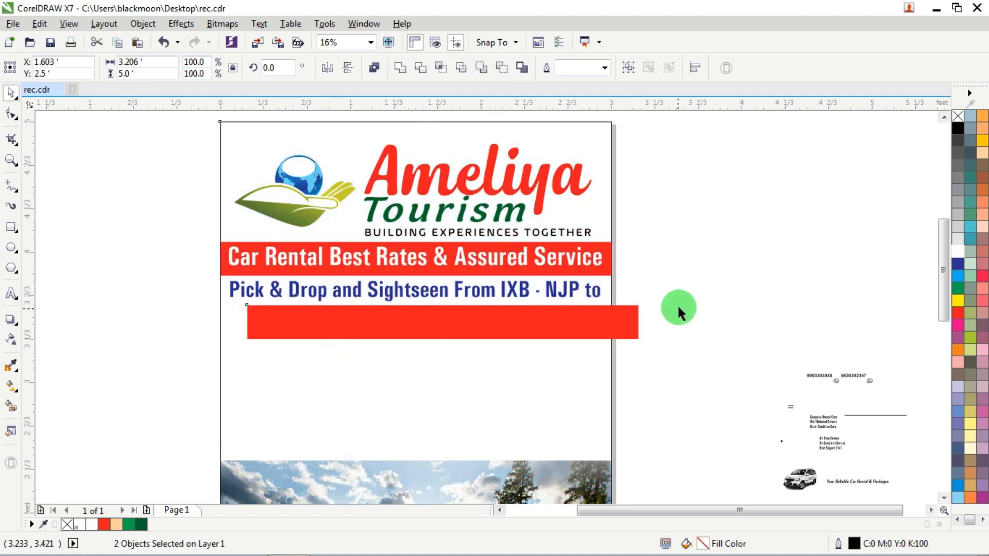
key("c")
left_click(677, 303)
Extend the lower red band downward to about 0.48 ft high
left_click(464, 323)
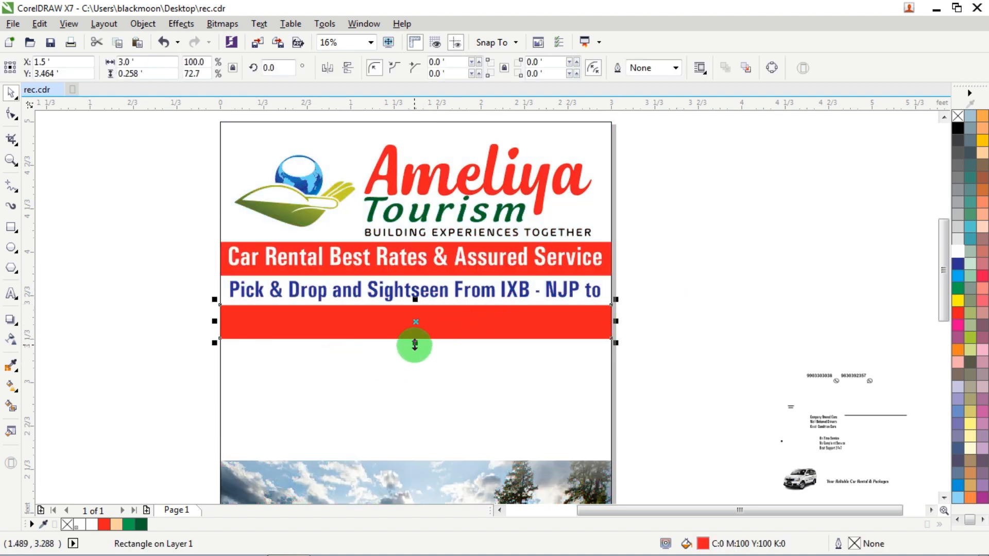
left_click_drag(415, 343, 414, 371)
left_click(651, 268)
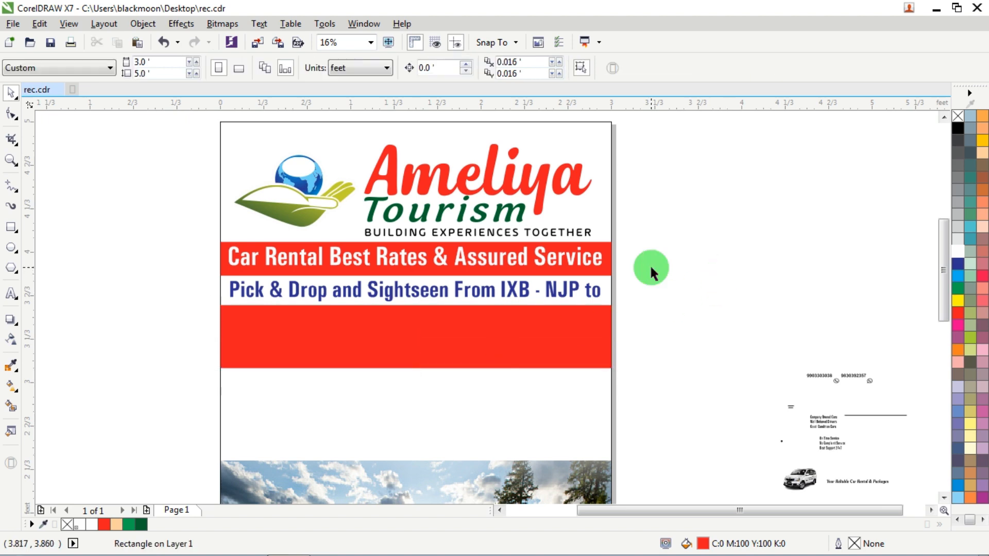
scroll(462, 309, "down", 1)
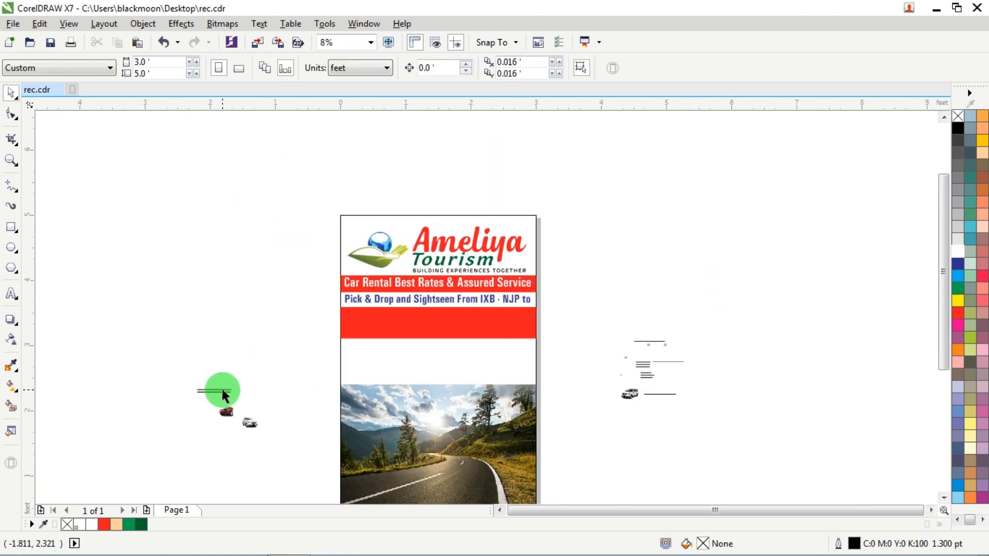
left_click_drag(221, 387, 386, 354)
scroll(387, 354, "up", 2)
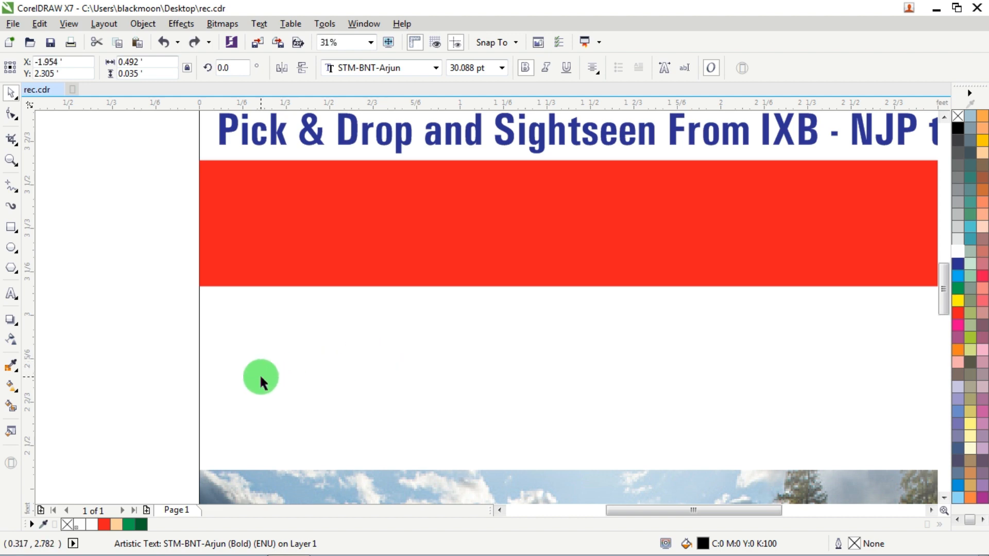
scroll(276, 371, "down", 2)
key("ctrl+z")
Move both Bengali text lines onto the banner over the lower red band, enlarge them to about 2.56 ft wide and group them
scroll(122, 402, "up", 2)
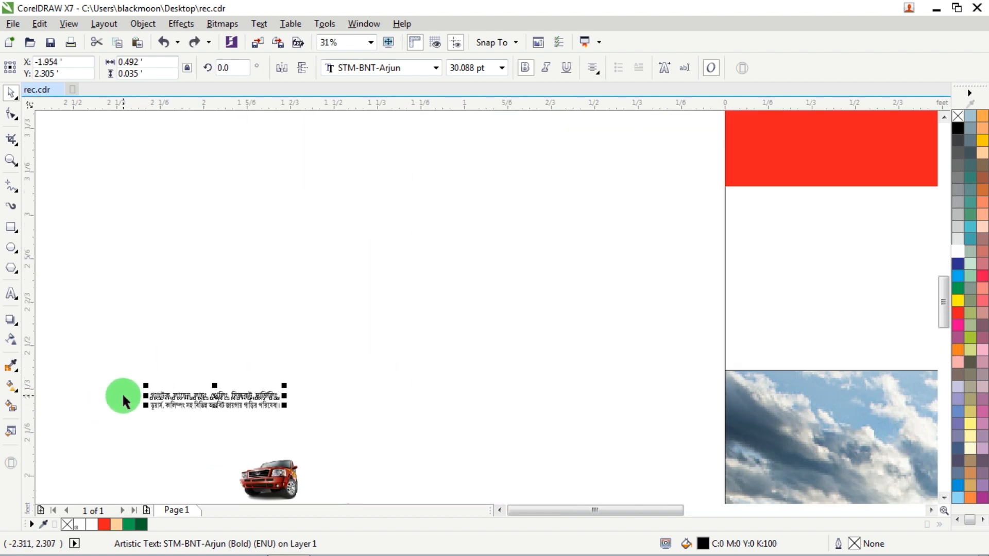
scroll(123, 402, "up", 1)
scroll(148, 390, "down", 2)
left_click_drag(295, 344, 121, 410)
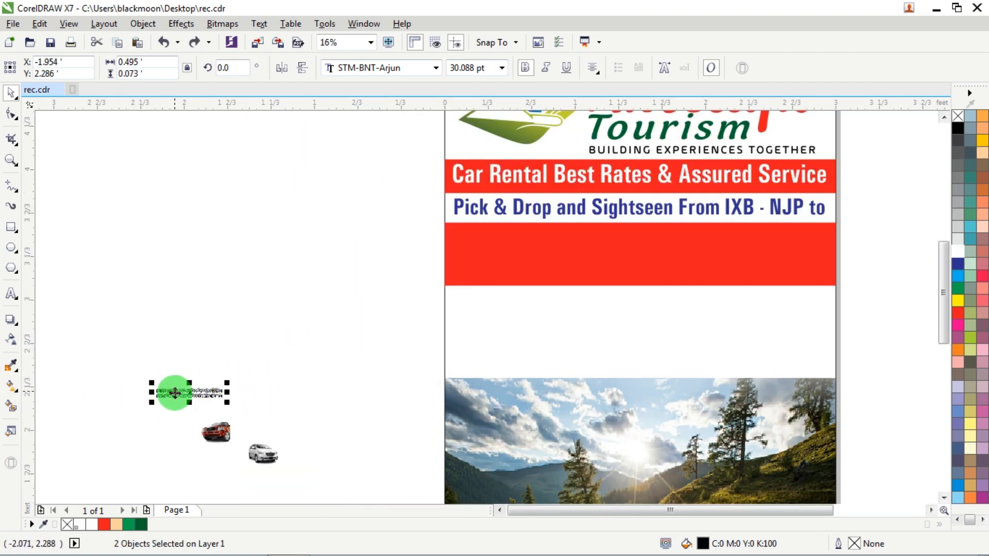
left_click_drag(175, 392, 727, 284)
key("ctrl+g")
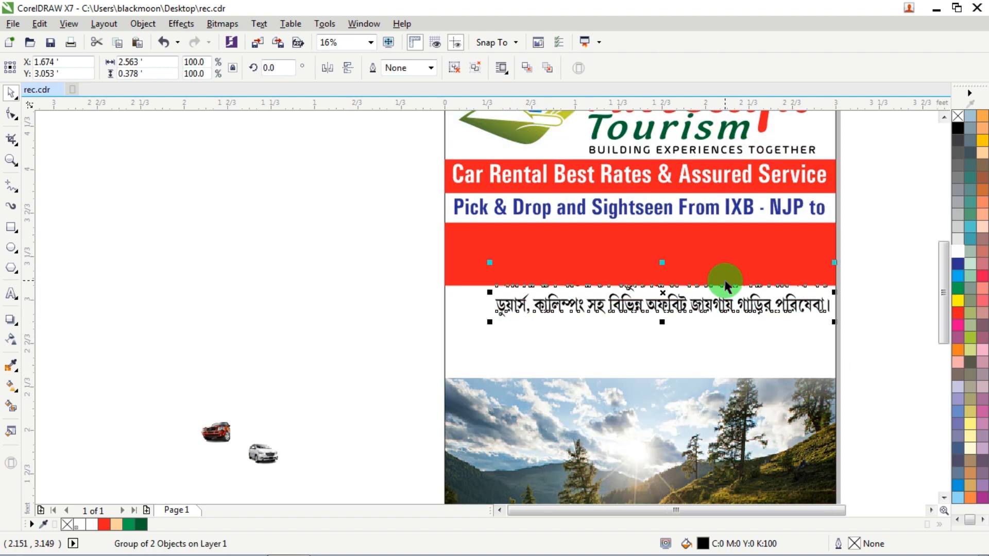
Fill the grouped Bengali text with white and align it to the upper-left area of the lower red band
left_click(960, 263)
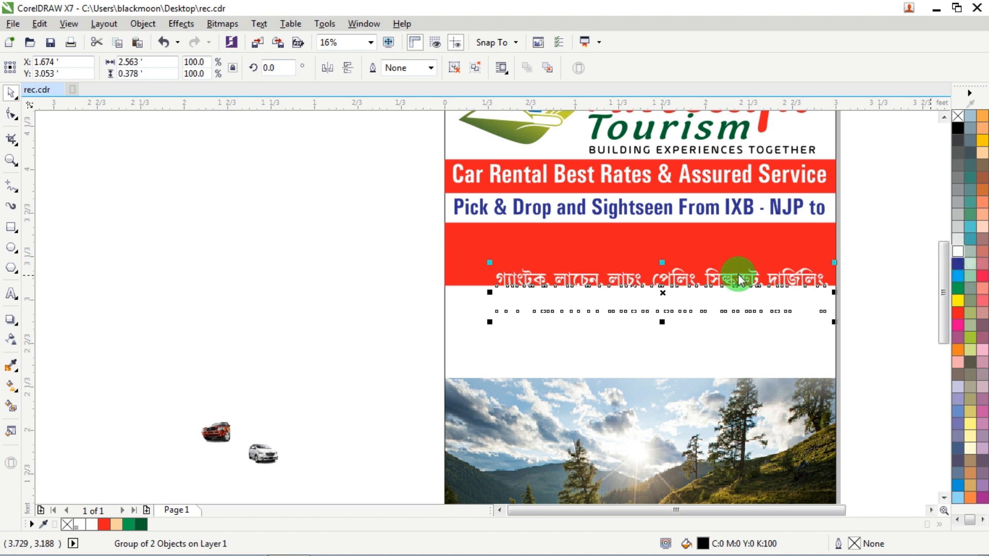
left_click_drag(634, 276, 584, 254)
key("ctrl+z")
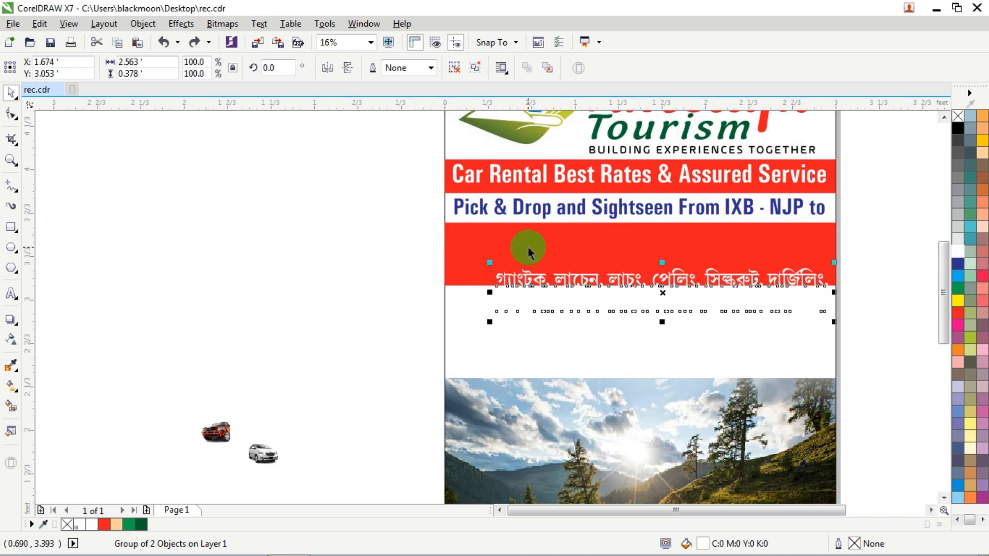
scroll(527, 249, "up", 1)
left_click_drag(535, 299, 451, 216)
scroll(526, 221, "down", 1)
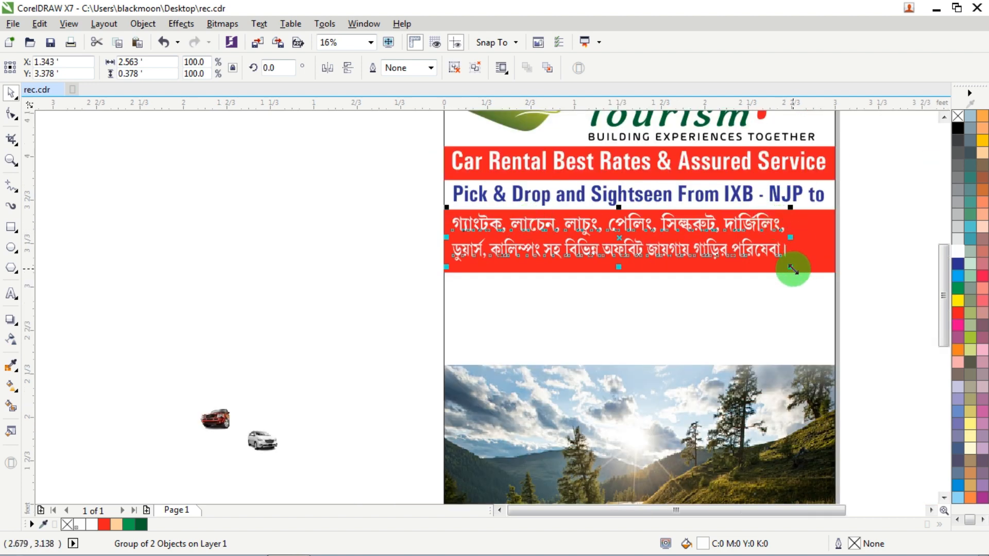
Enlarge the Bengali text group to about 2.87 ft wide and 0.41 ft high within the band, and ungroup it
left_click_drag(792, 268, 817, 278)
left_click_drag(815, 244, 827, 247)
scroll(627, 223, "up", 1)
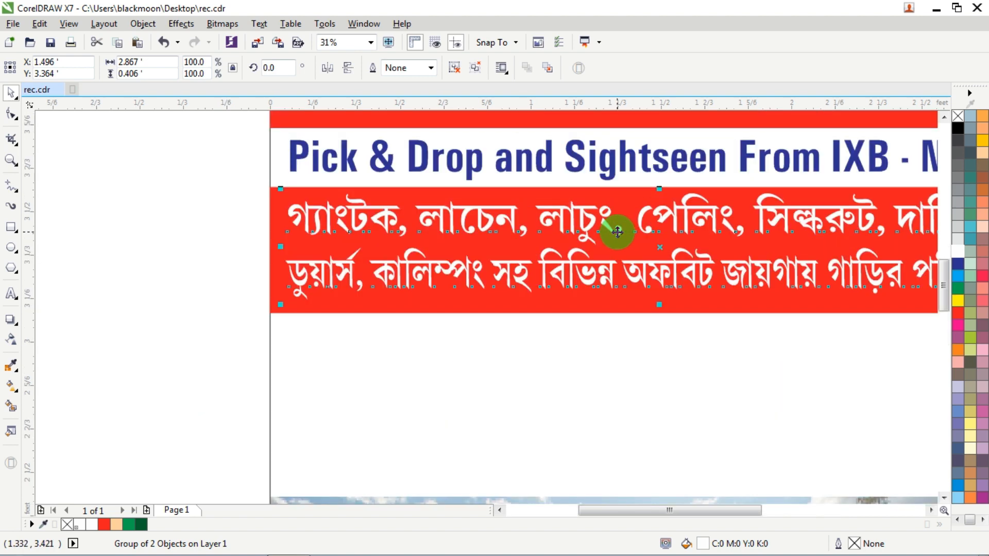
key("ctrl+u")
left_click(192, 282)
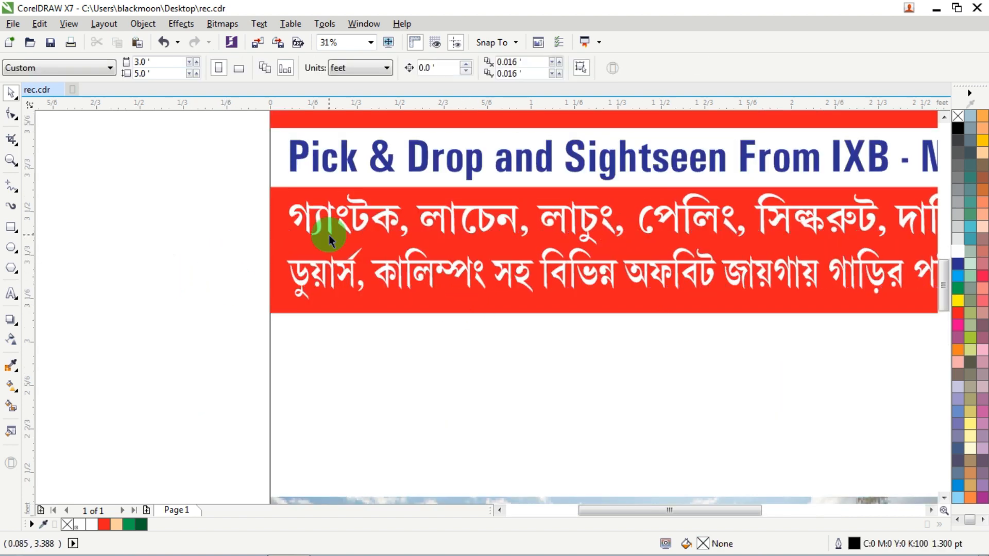
Reduce the lower red band's height to about 0.44 ft by raising its lower edge toward the Bengali text
left_click(465, 211)
left_click(623, 304)
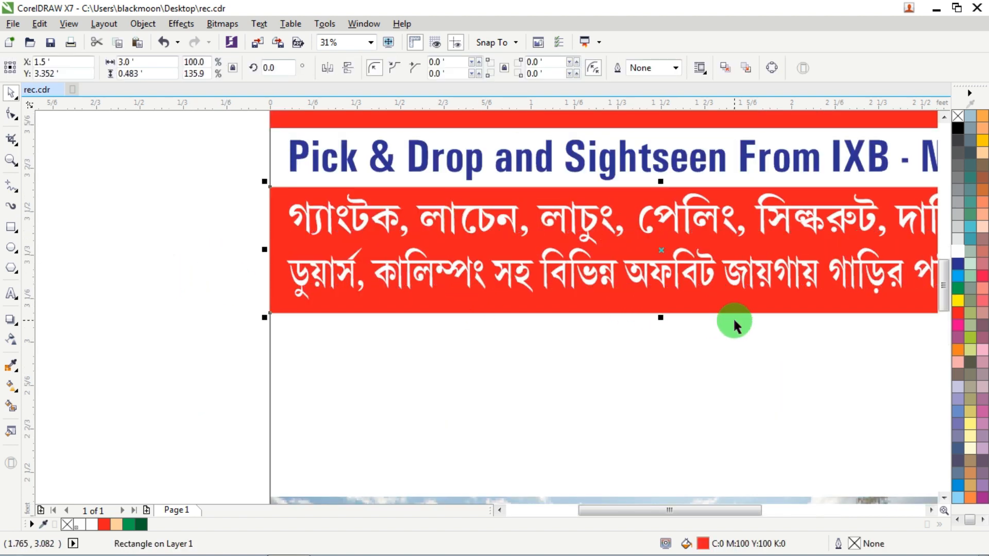
left_click_drag(657, 316, 680, 306)
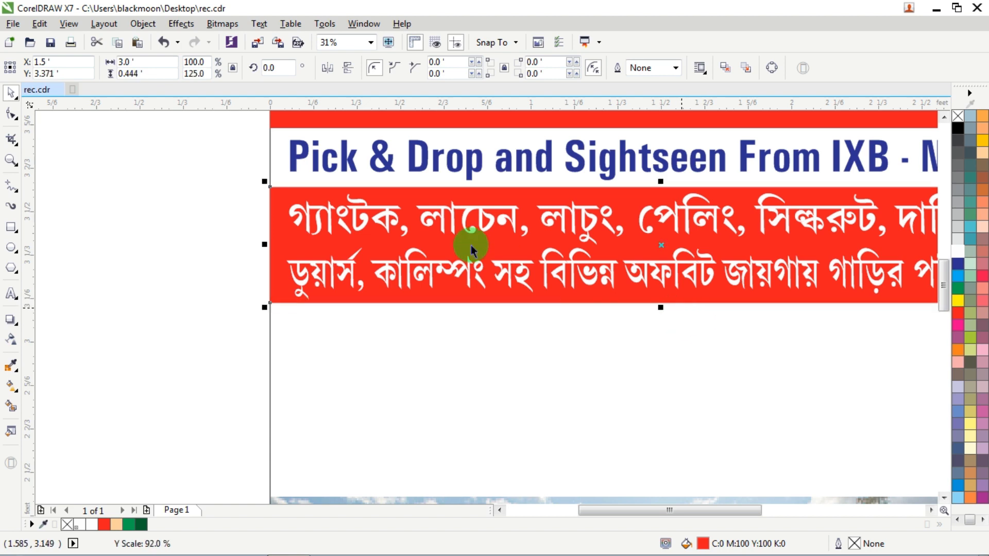
scroll(470, 251, "down", 2)
left_click(843, 223)
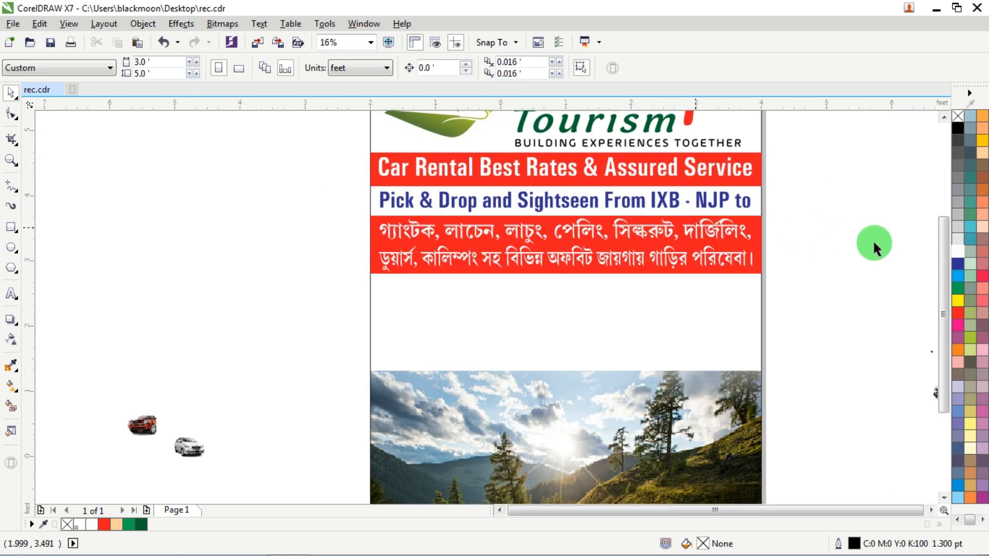
Move the "Your Reliable Car Rental & Packages" text below the lower red band and enlarge it to about 2.42 ft wide
scroll(819, 263, "down", 2)
scroll(812, 254, "up", 4)
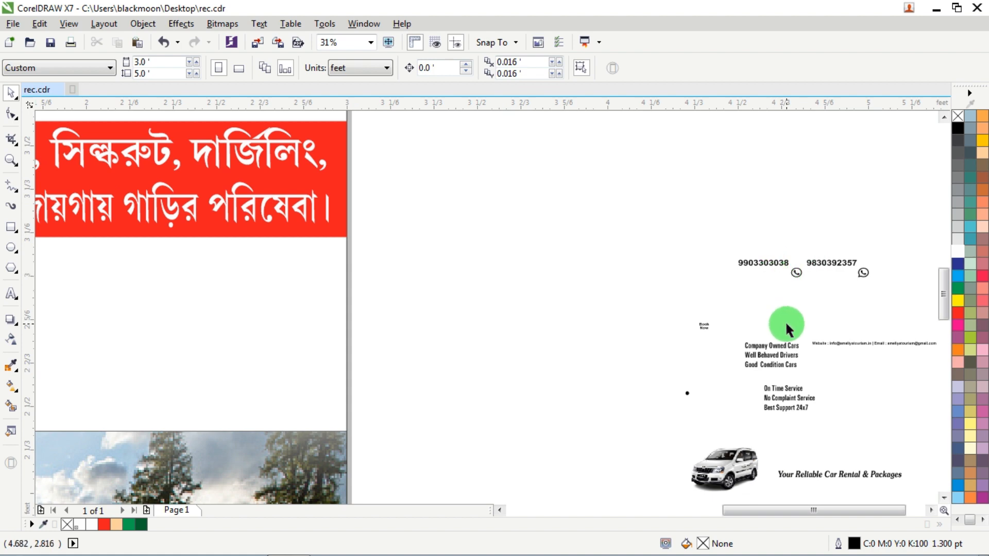
left_click_drag(806, 485, 205, 264)
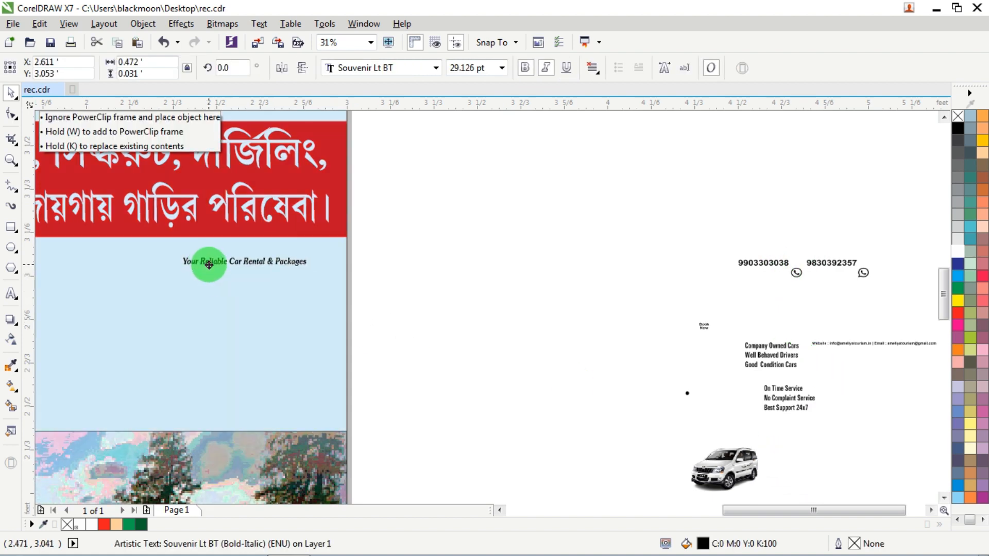
scroll(417, 239, "down", 2)
scroll(122, 232, "down", 2)
scroll(154, 235, "up", 2)
scroll(283, 230, "up", 2)
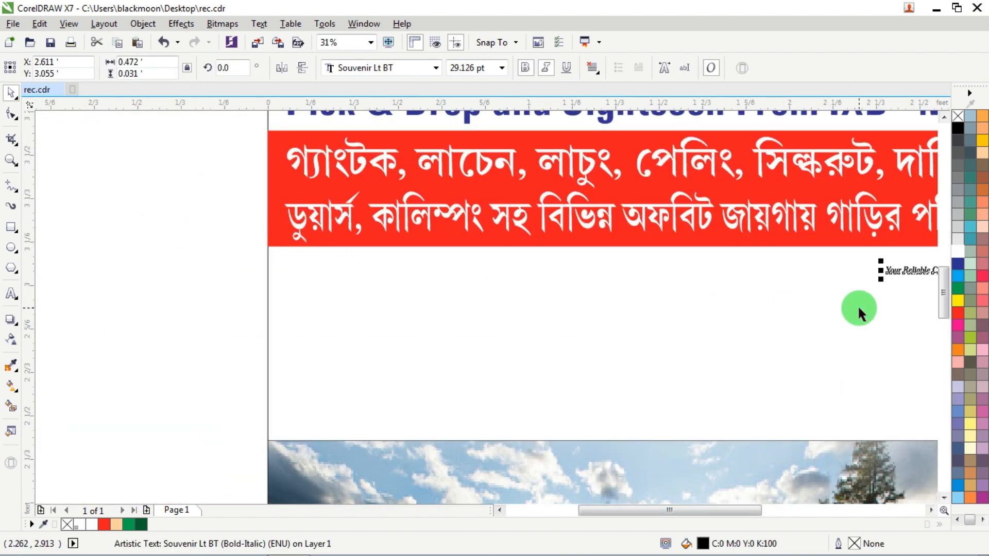
left_click_drag(881, 280, 374, 311)
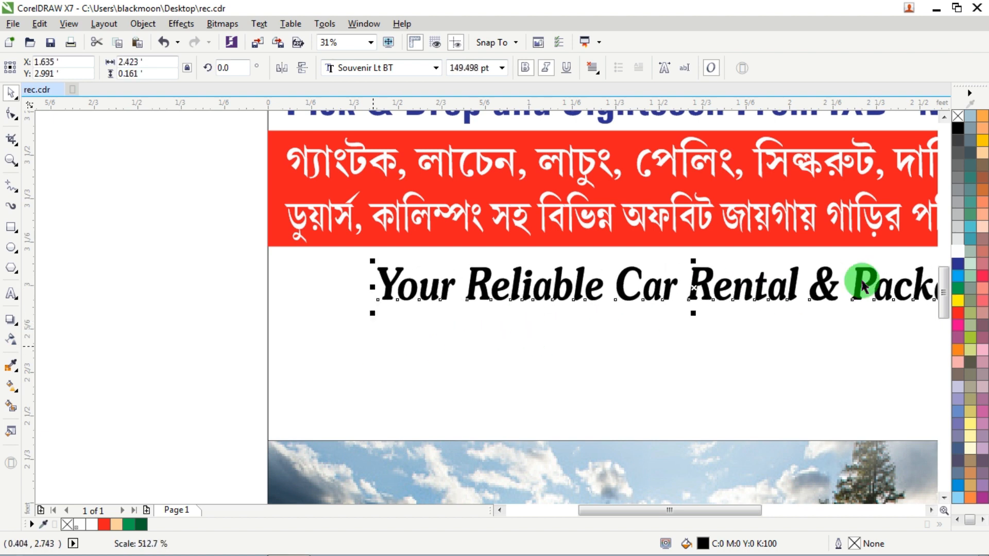
Fill the "Your Reliable Car Rental & Packages" tagline with dark purple C45 M100 Y36 K30
left_click(957, 336)
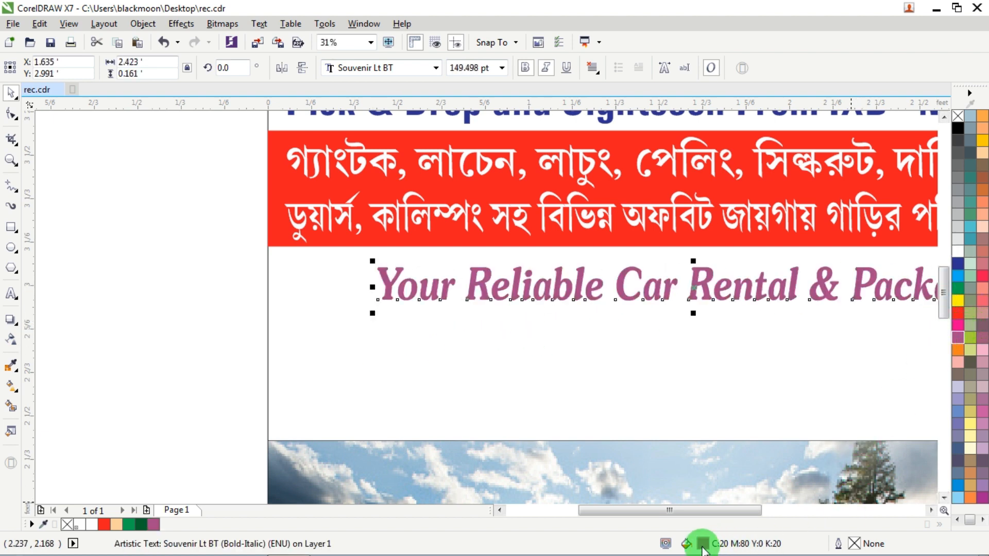
double_click(703, 544)
left_click(563, 149)
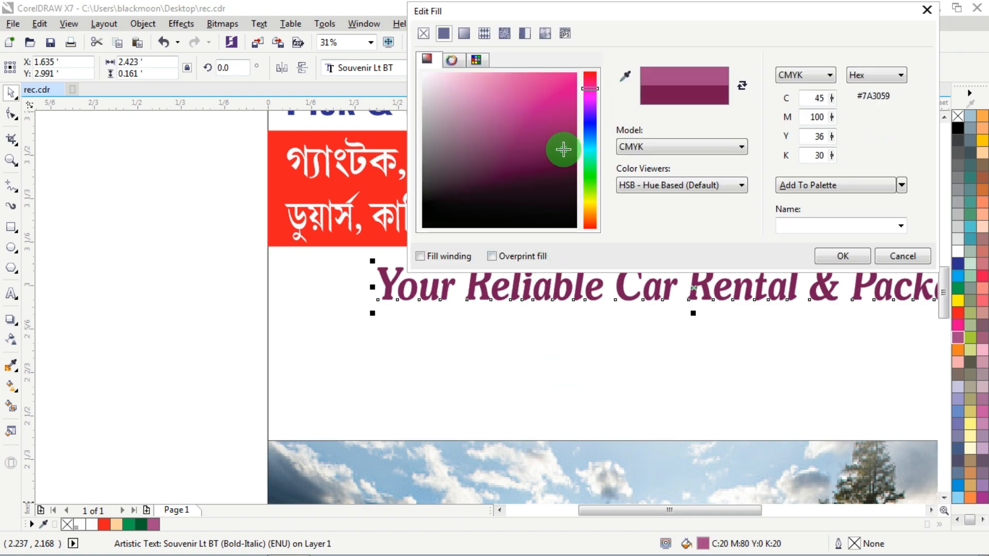
left_click(849, 256)
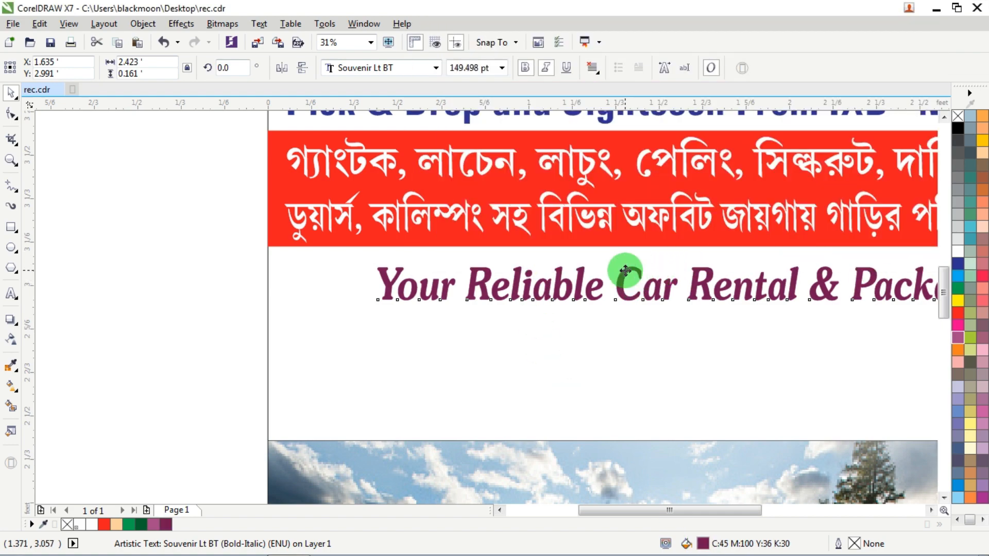
Move the tagline closer to the lower red band and center it horizontally on the banner
left_click_drag(625, 271, 607, 262)
left_click(512, 333, "shift")
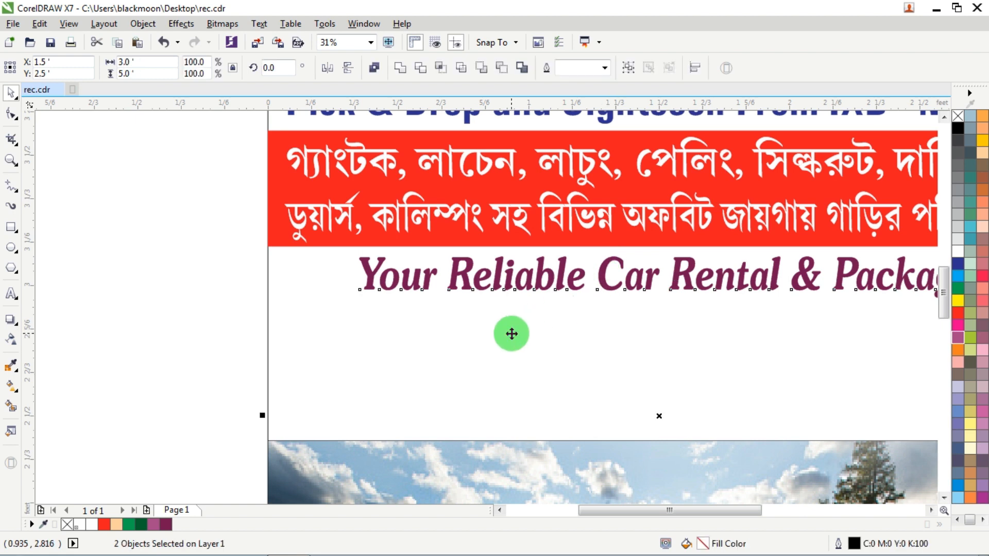
key("c")
scroll(497, 323, "down", 1)
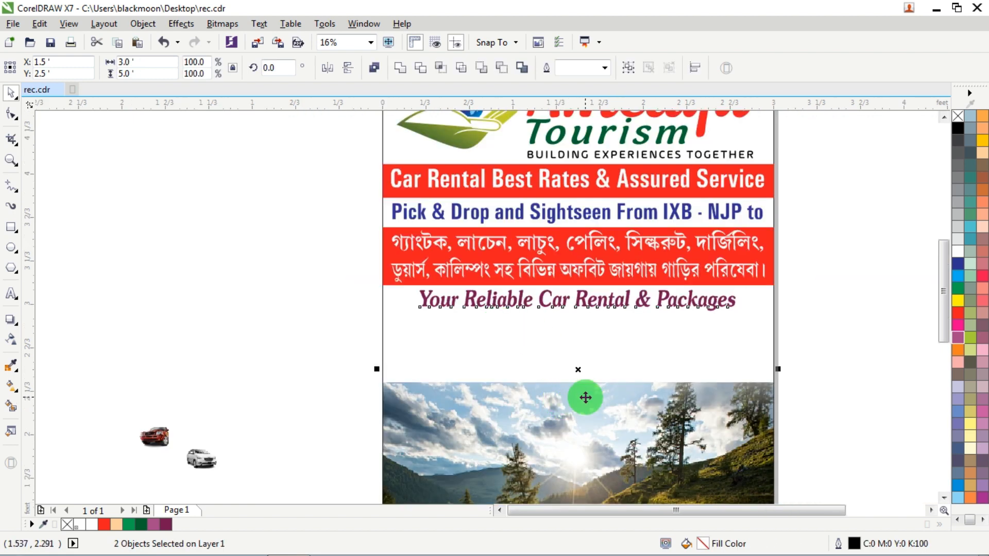
scroll(786, 294, "down", 1)
Edit the banner's PowerClip contents and stretch the road photo upward to the lower red band, about 3.26 ft high
left_click(701, 353)
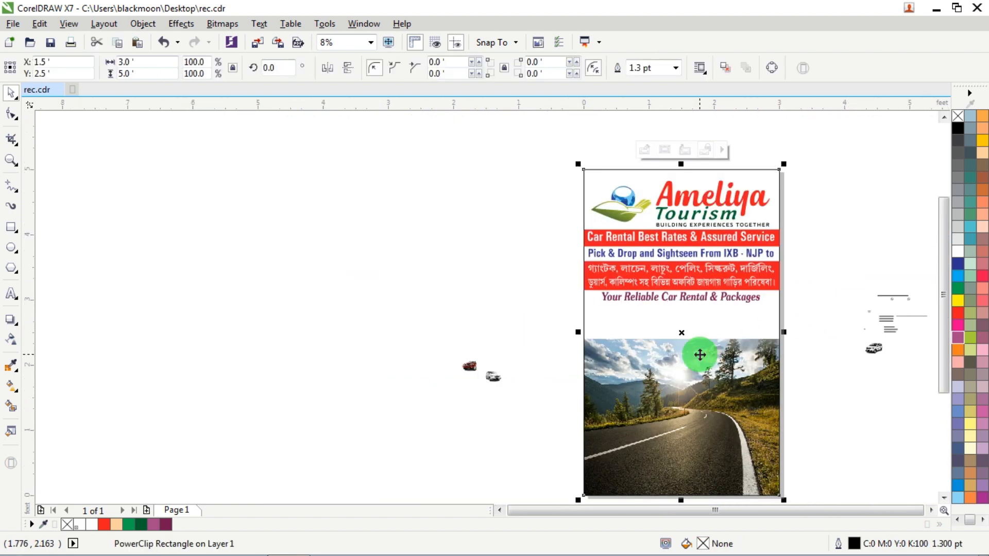
double_click(699, 355)
left_click(688, 340)
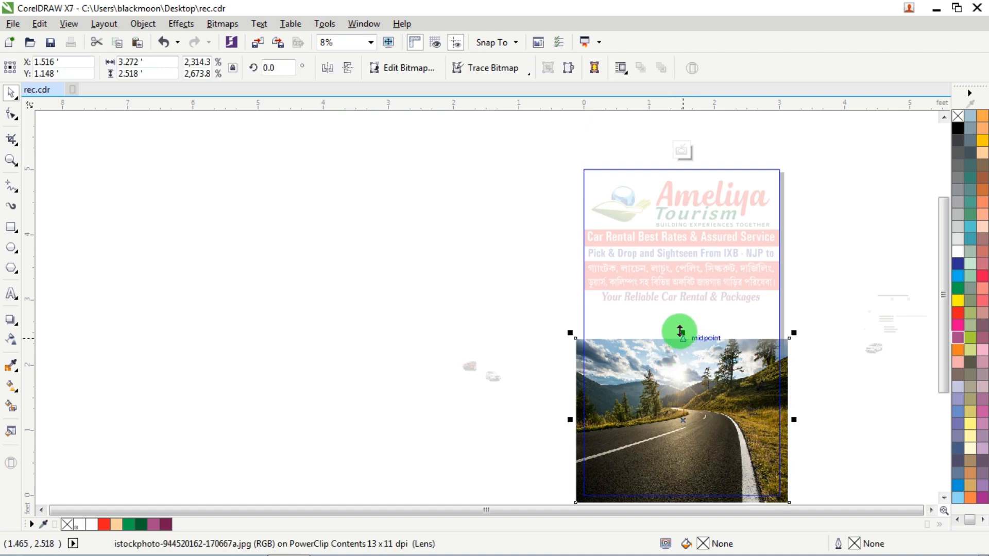
left_click_drag(680, 332, 705, 282)
scroll(690, 290, "up", 2)
left_click(239, 237, "ctrl")
scroll(243, 239, "down", 2)
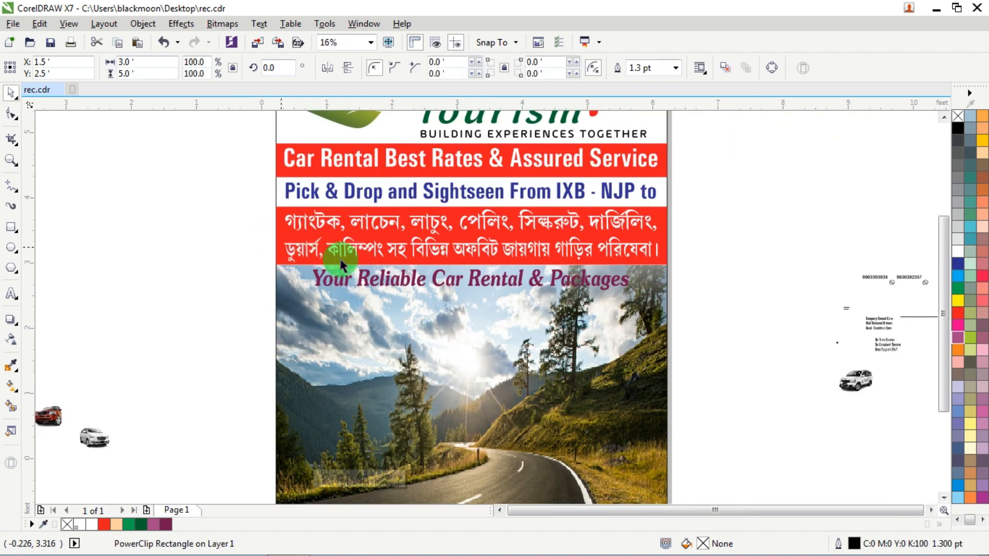
Widen the road photo on both sides inside the PowerClip to about 3.97 ft and finish editing the contents
scroll(412, 322, "up", 1)
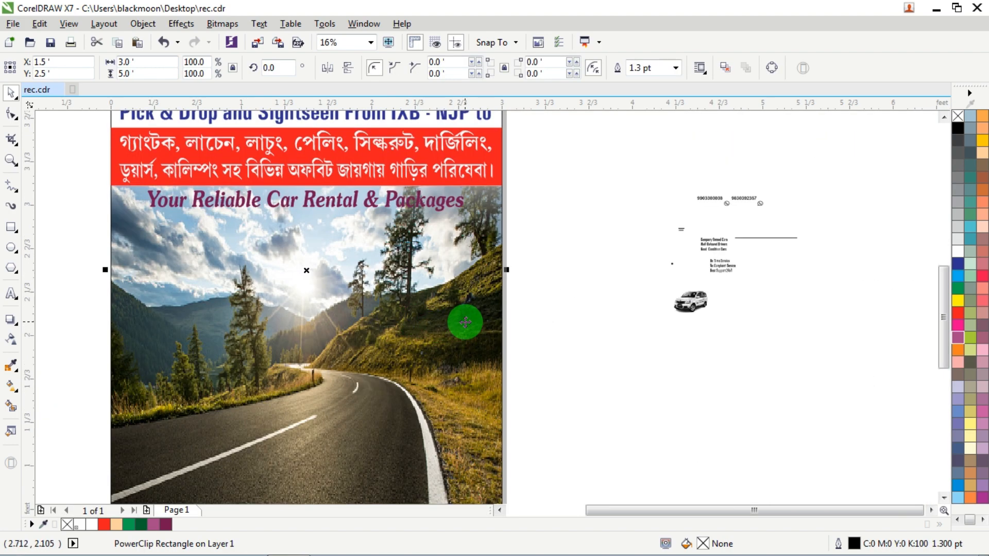
scroll(482, 320, "down", 1)
left_click(432, 338, "ctrl")
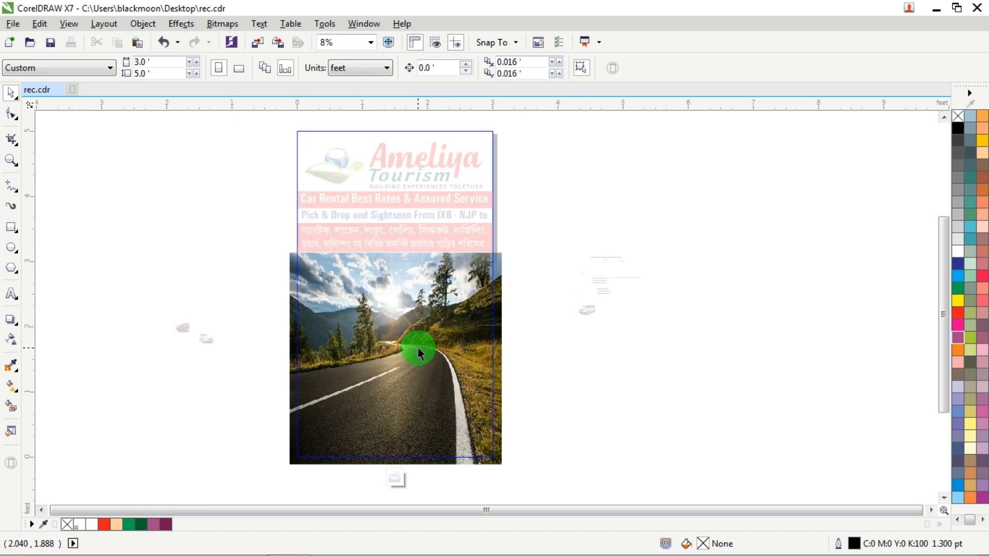
left_click_drag(509, 361, 539, 366)
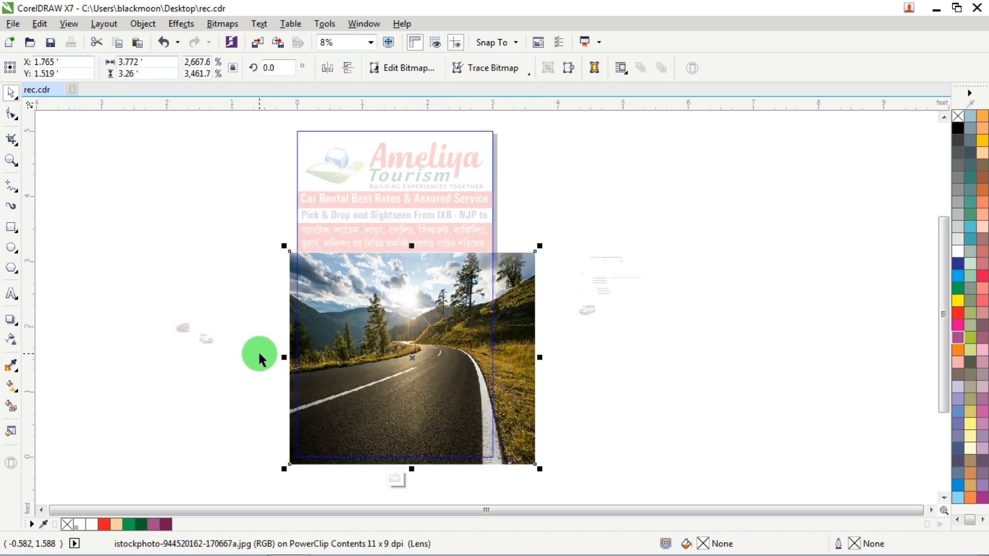
left_click_drag(284, 359, 270, 358)
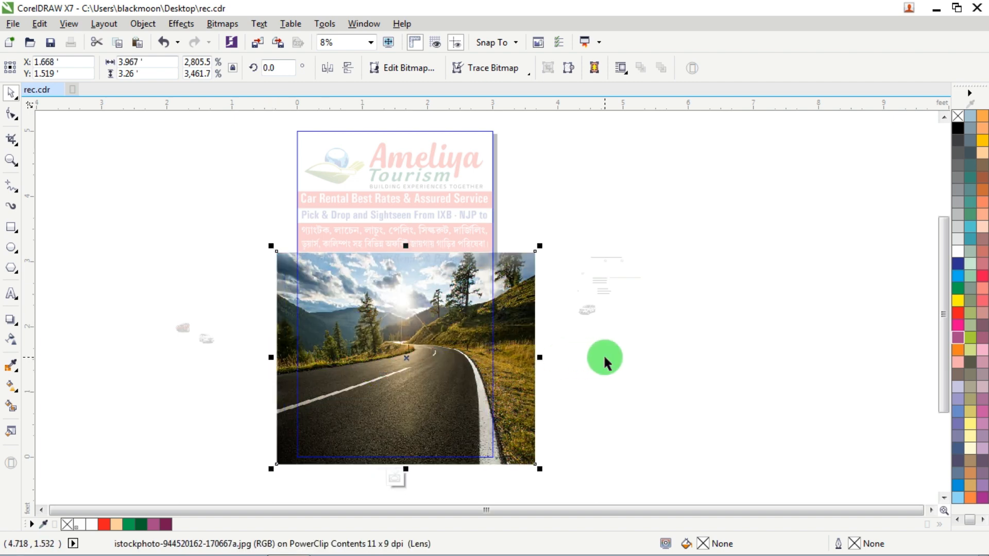
left_click(626, 354, "ctrl")
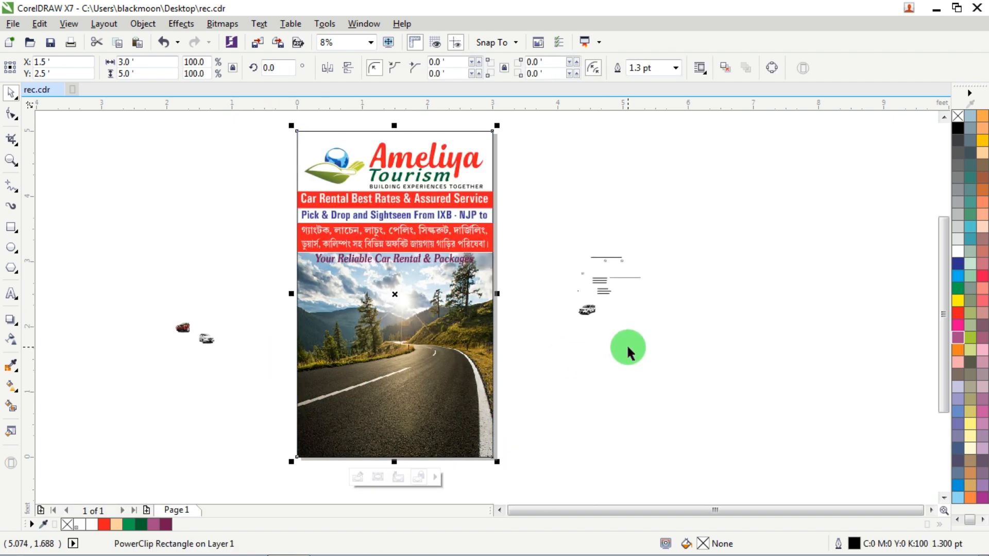
left_click(626, 343)
Enlarge the purple tagline from its center to about 2.69 ft wide
scroll(374, 268, "up", 2)
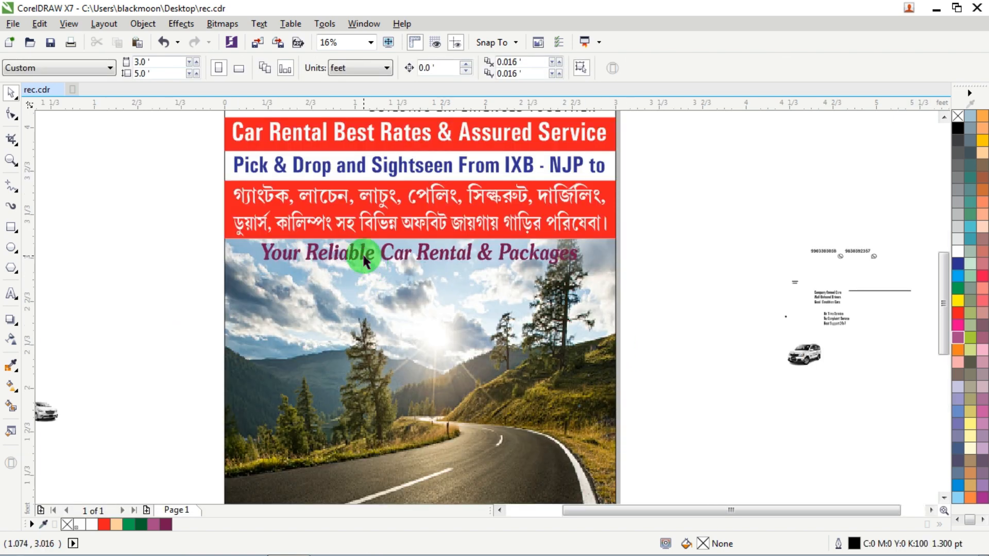
left_click(362, 256)
scroll(562, 254, "up", 2)
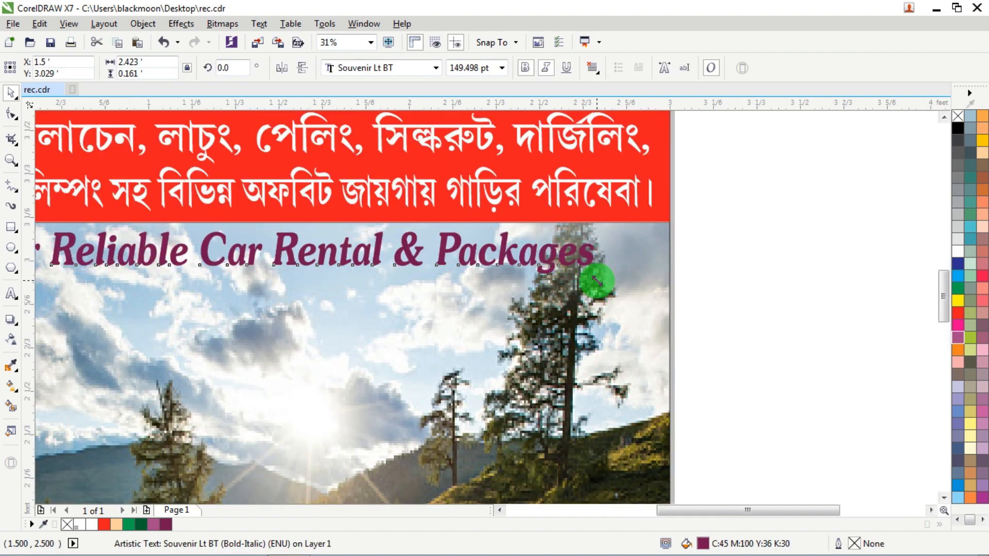
left_click_drag(596, 280, 633, 252)
Copy the purple tagline, then give the original a white fill and a 30 pt white outline
right_click(579, 246)
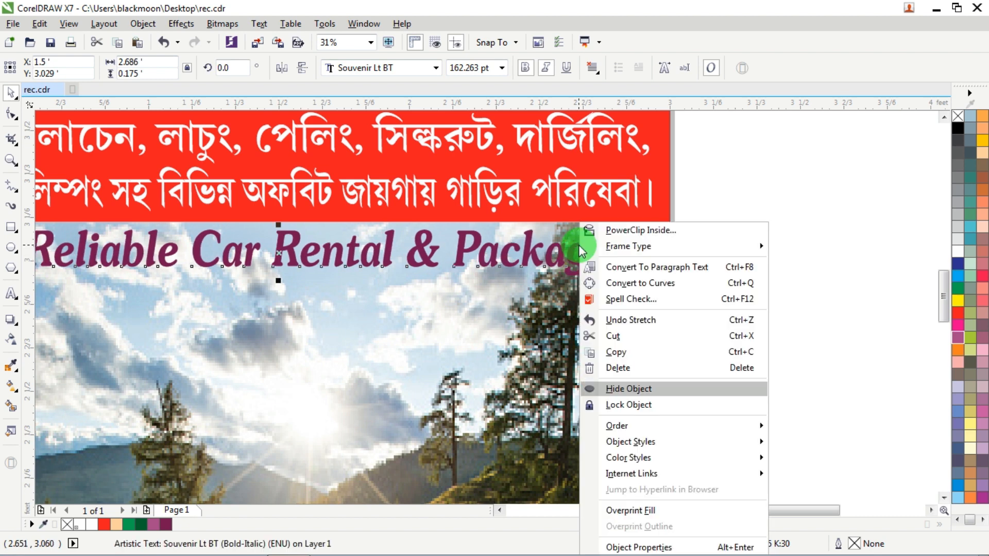
left_click(618, 351)
left_click(959, 250)
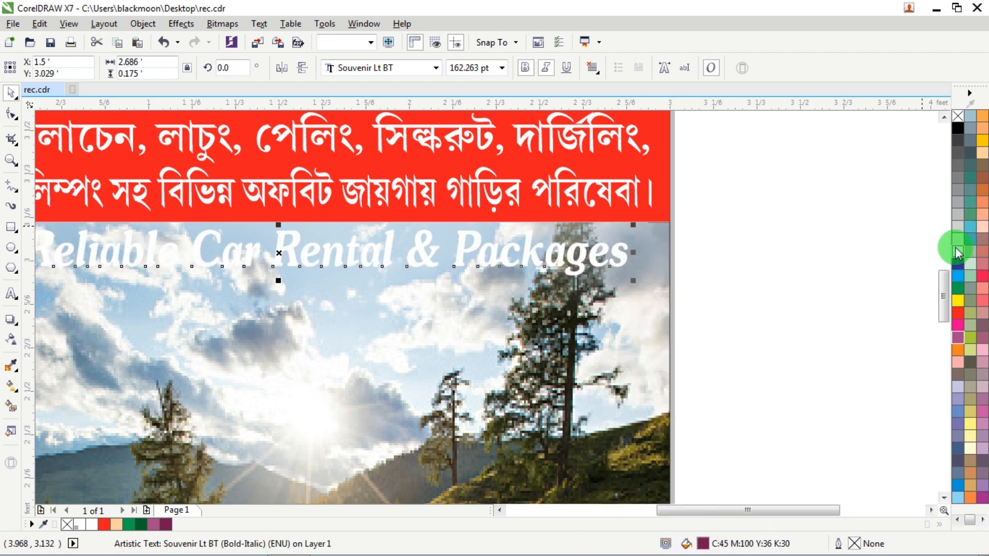
right_click(955, 247)
key("F12")
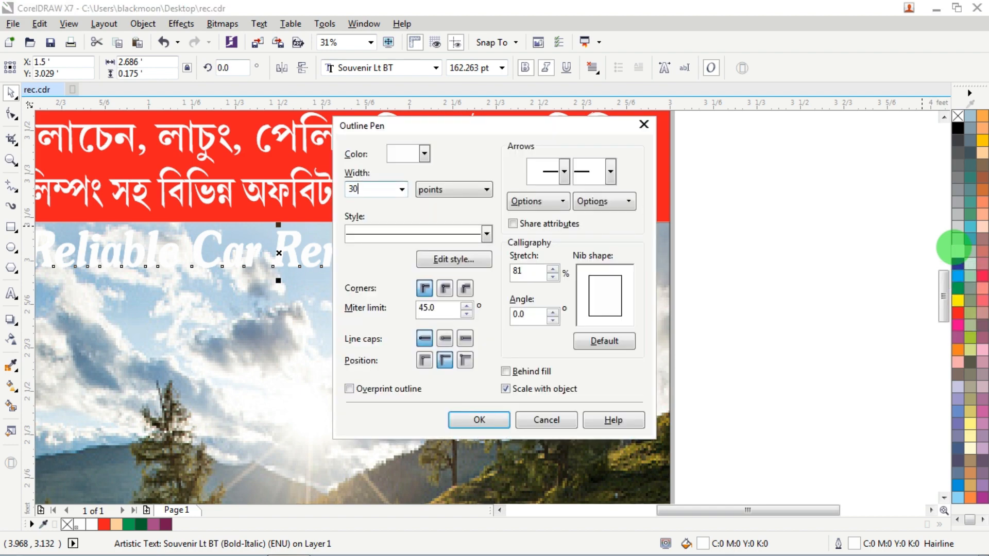
key("Return")
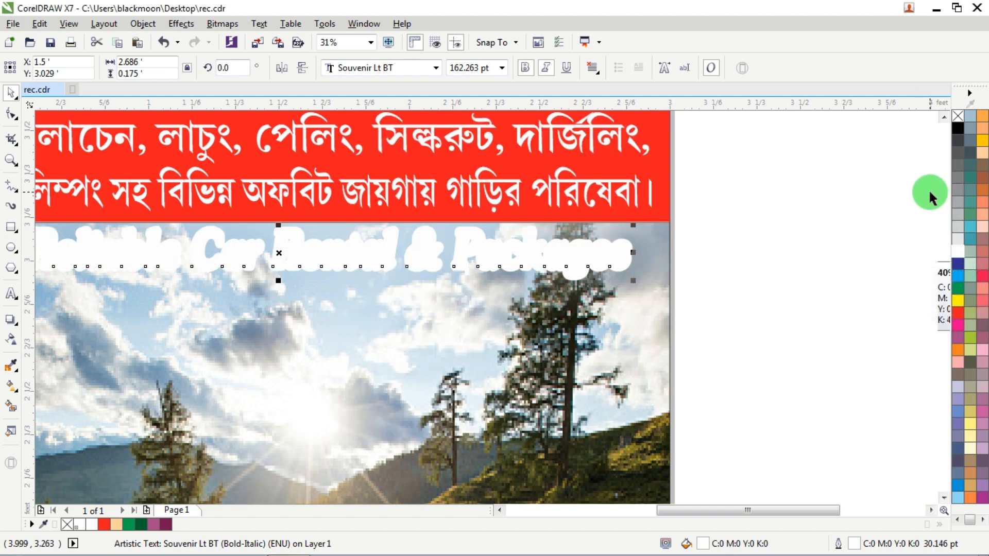
Paste the copied purple tagline on top of its thick white outlined version
left_click(735, 151)
right_click(735, 151)
left_click(784, 249)
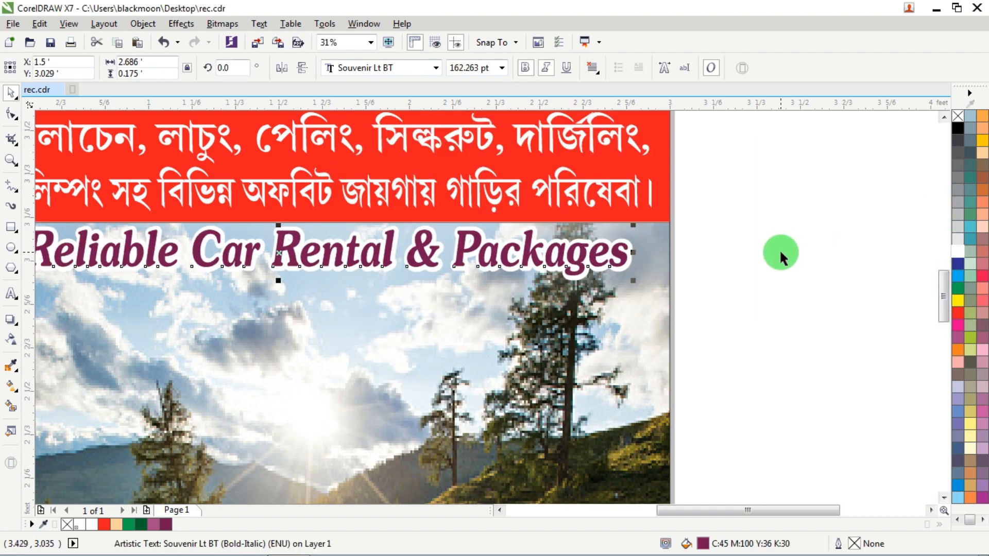
left_click(685, 275)
Select both tagline layers together and move them slightly lower, away from the red band
scroll(687, 276, "down", 4)
left_click_drag(711, 302, 437, 239)
scroll(586, 270, "up", 2)
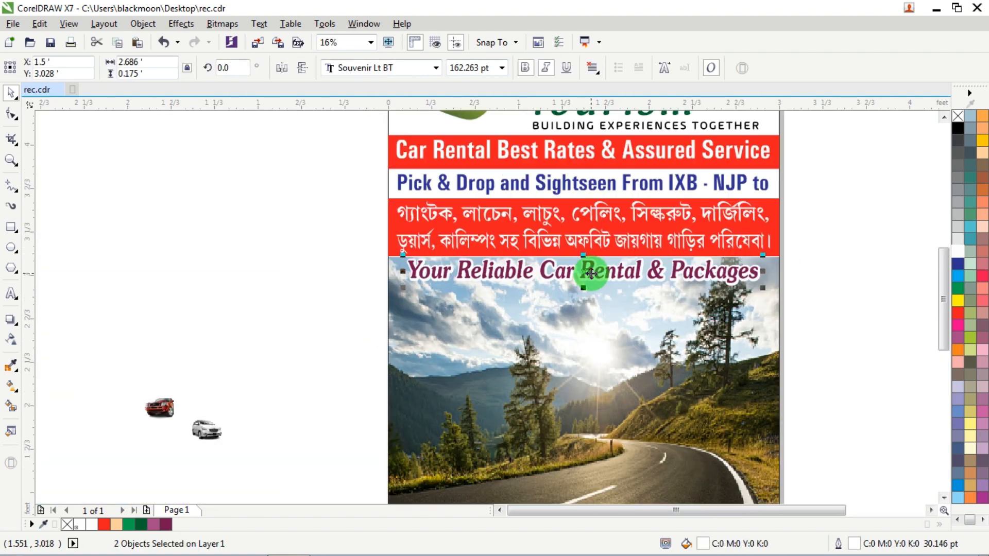
left_click_drag(591, 273, 515, 280)
scroll(563, 274, "up", 2)
scroll(569, 282, "down", 2)
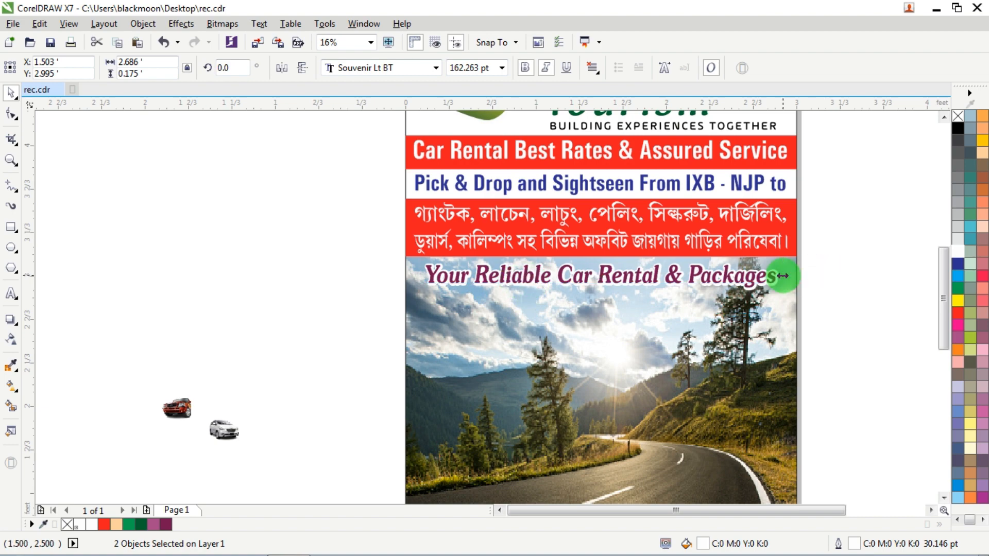
left_click(804, 249)
Select the "Company Owned Cars" and "On Time Service" text blocks and enlarge them together to about 182 pt beside the banner
scroll(664, 248, "down", 4)
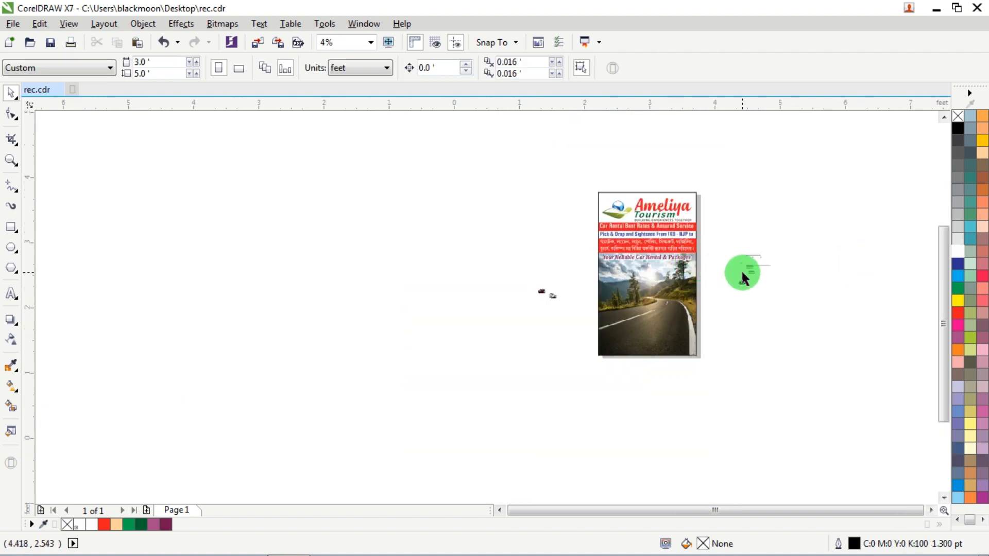
scroll(743, 278, "up", 2)
scroll(761, 279, "up", 1)
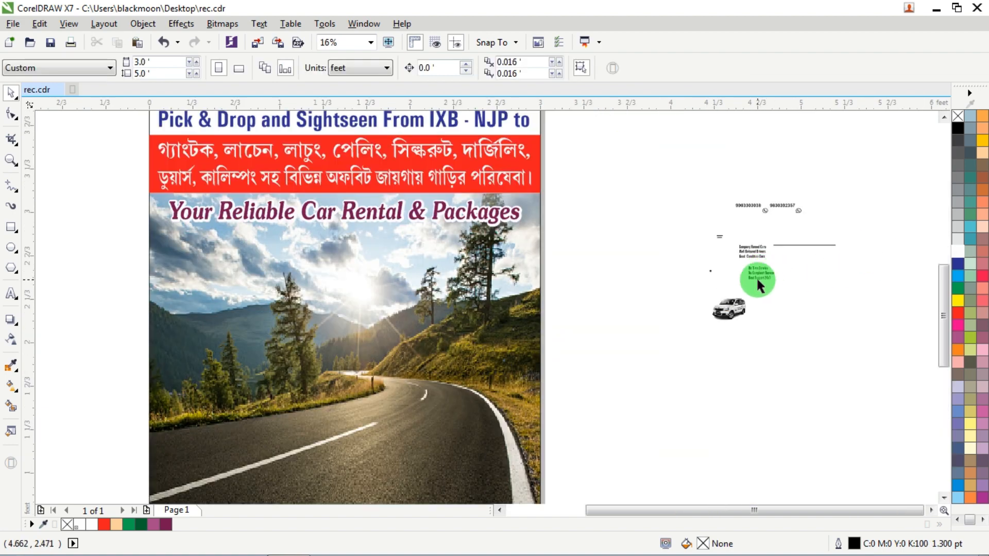
left_click(756, 277)
left_click(750, 258, "shift")
scroll(789, 273, "down", 1)
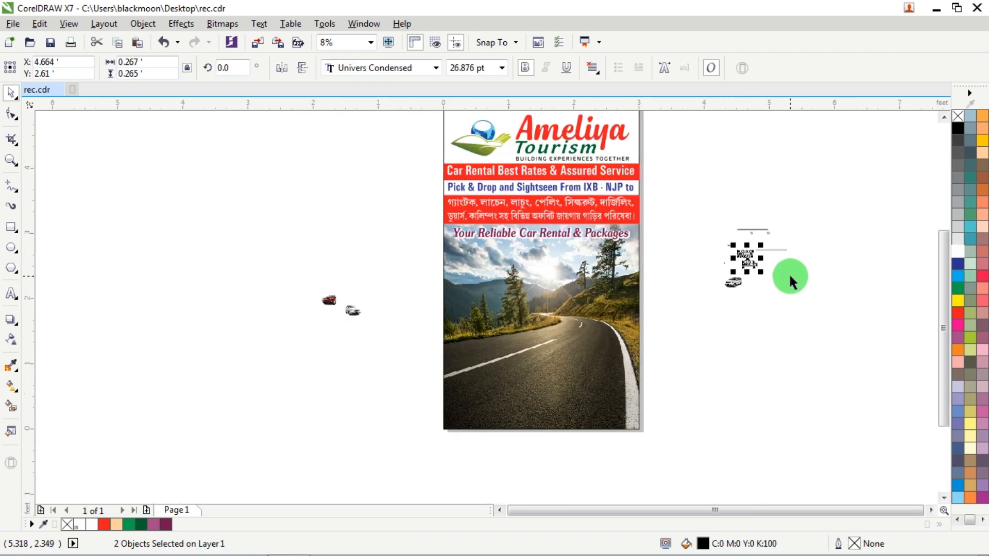
left_click_drag(756, 264, 407, 484)
left_click(364, 358)
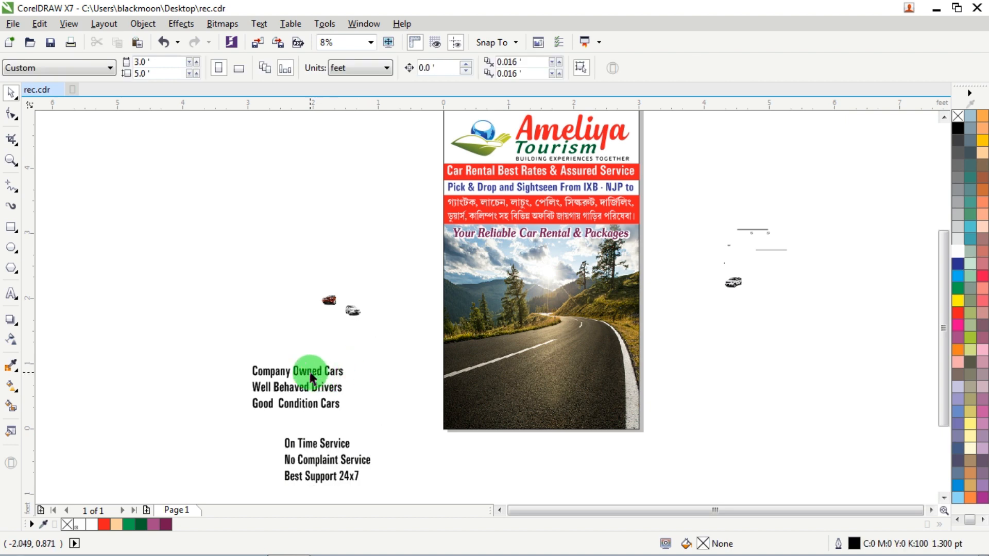
Place the two three-line service text blocks side by side over the lower road photo and fill both with white
left_click_drag(312, 379, 518, 389)
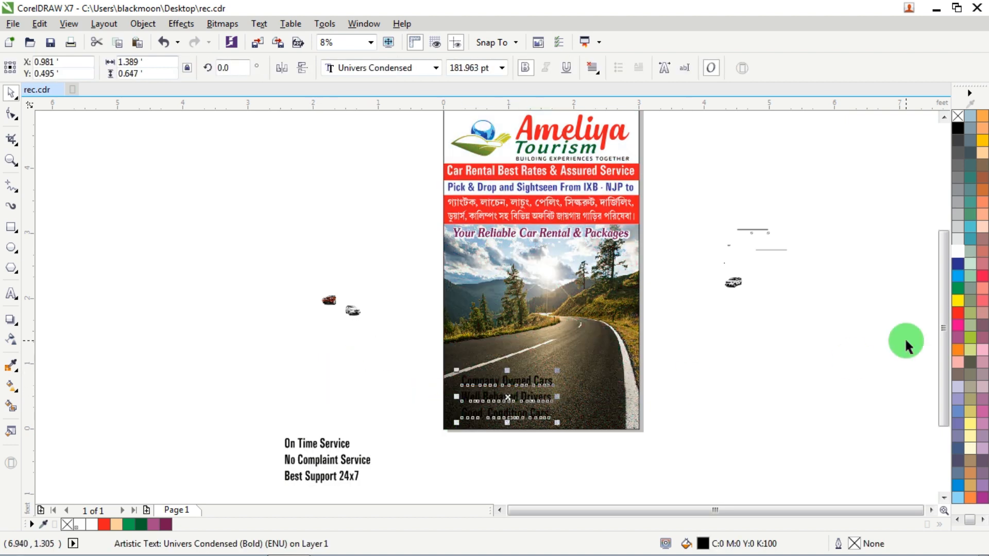
left_click(957, 253)
left_click(835, 267)
left_click_drag(320, 445, 613, 379)
left_click(954, 257)
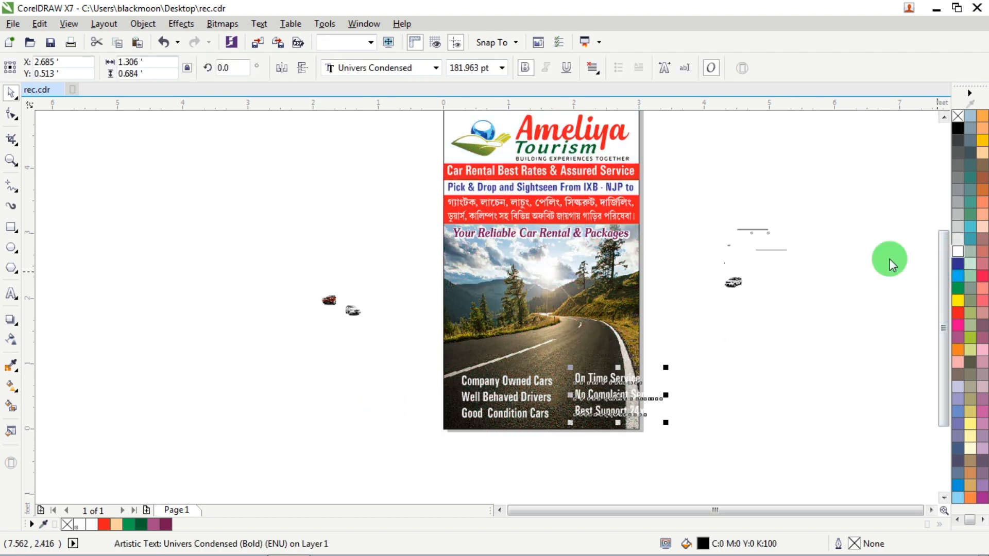
Move the "On Time Service" block closer to the "Company Owned Cars" block and align their vertical centers
scroll(541, 404, "up", 2)
left_click(547, 367, "shift")
key("e")
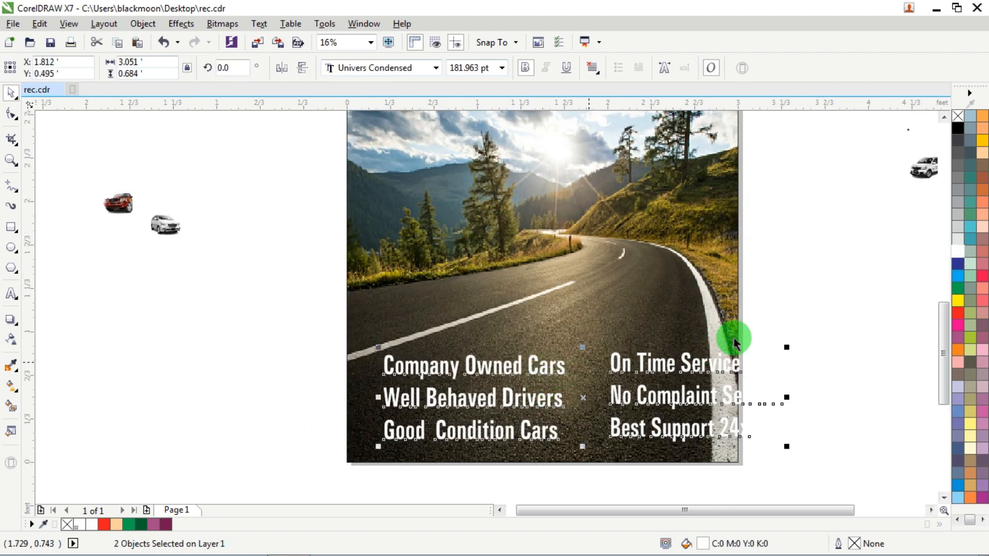
left_click(833, 304)
left_click_drag(623, 360, 606, 360)
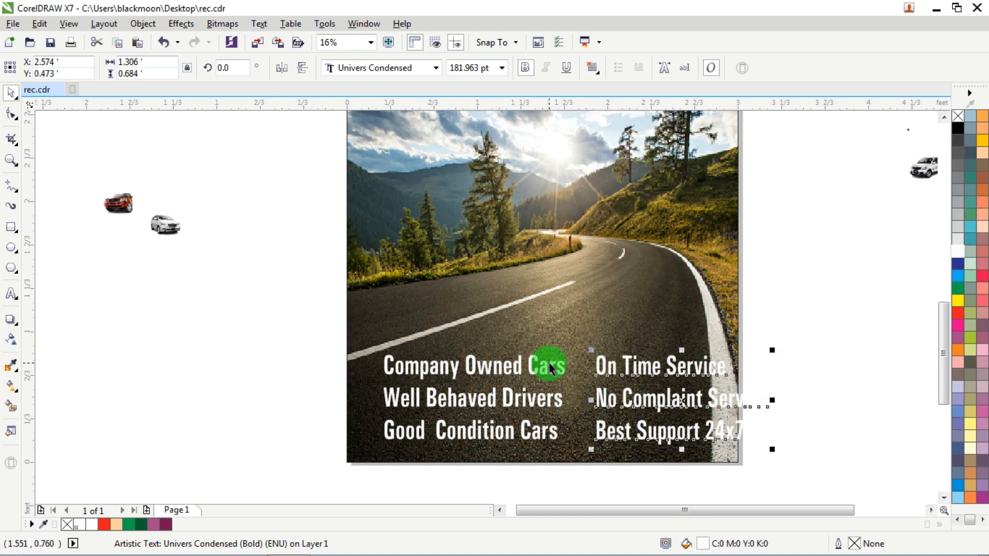
left_click(547, 366, "shift")
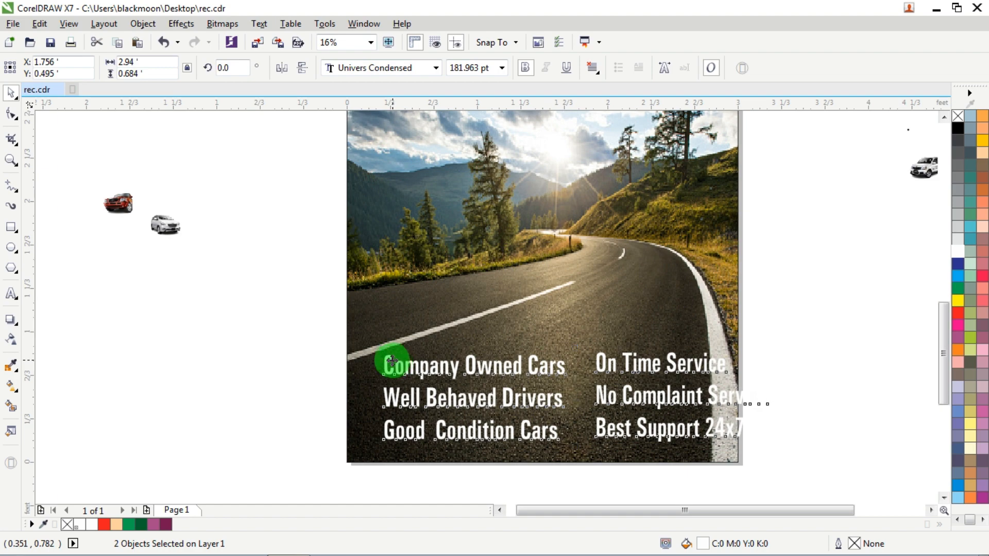
Move the two service text blocks toward the banner's left edge and shrink them together to about 2.53 by 0.62 ft
left_click_drag(392, 359, 375, 359)
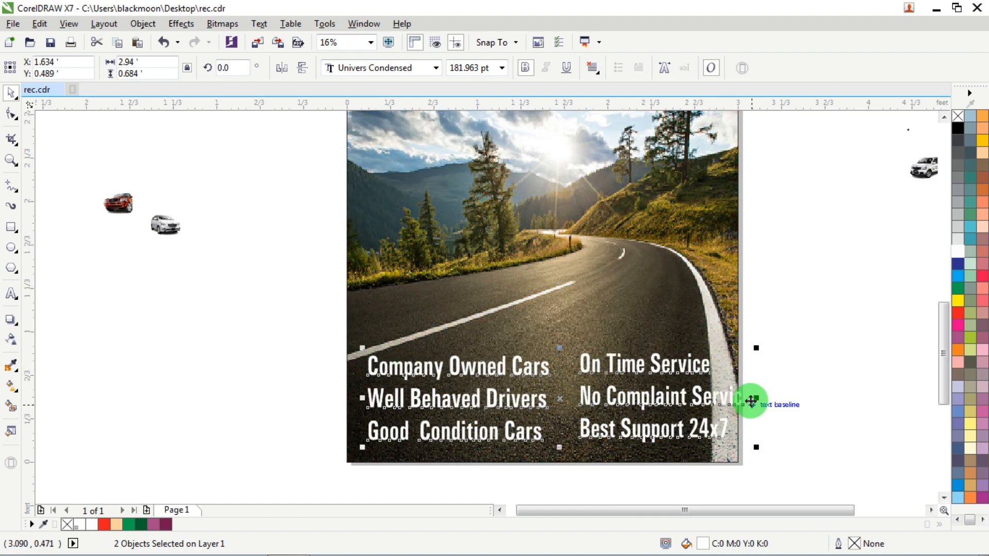
left_click_drag(755, 400, 662, 399)
scroll(573, 402, "up", 2)
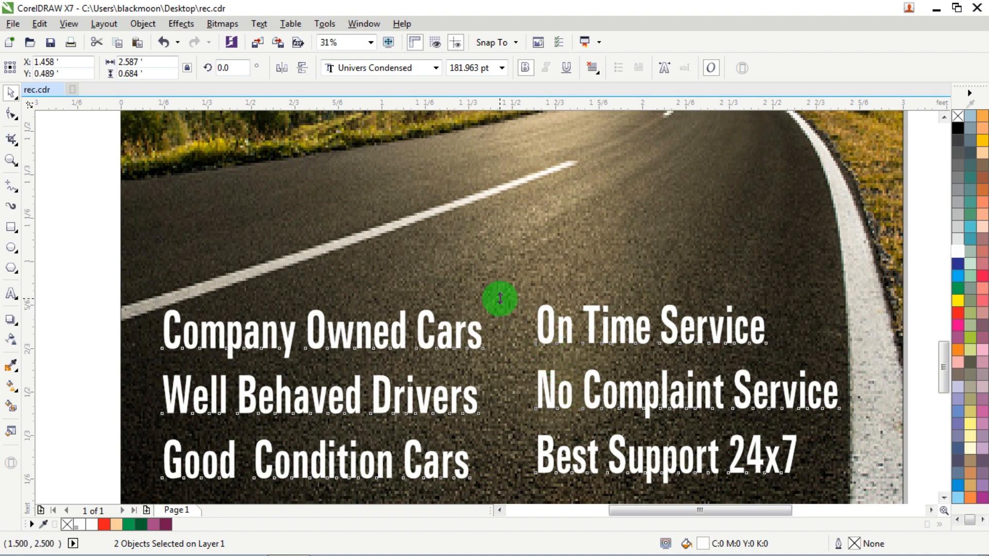
left_click_drag(499, 299, 516, 316)
scroll(516, 316, "down", 2)
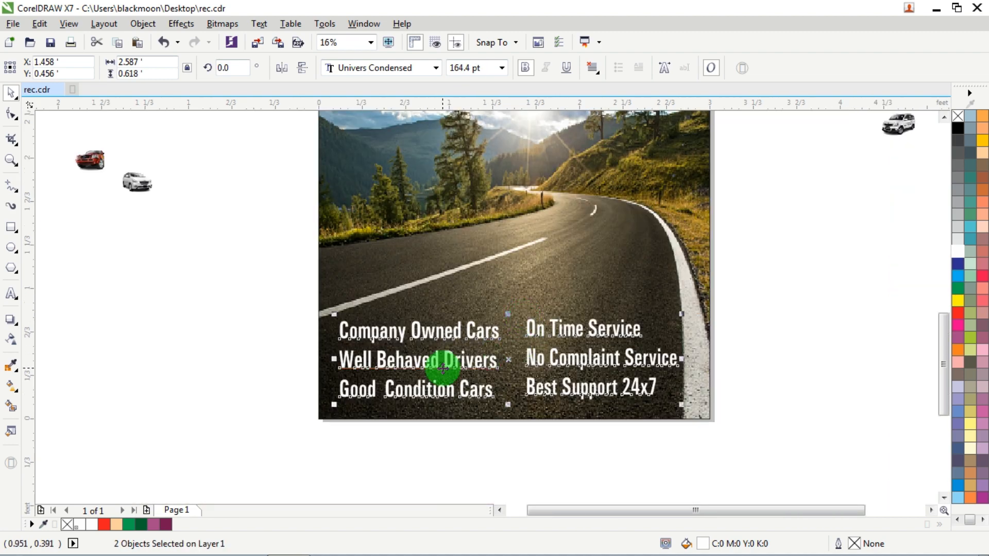
left_click_drag(334, 361, 343, 371)
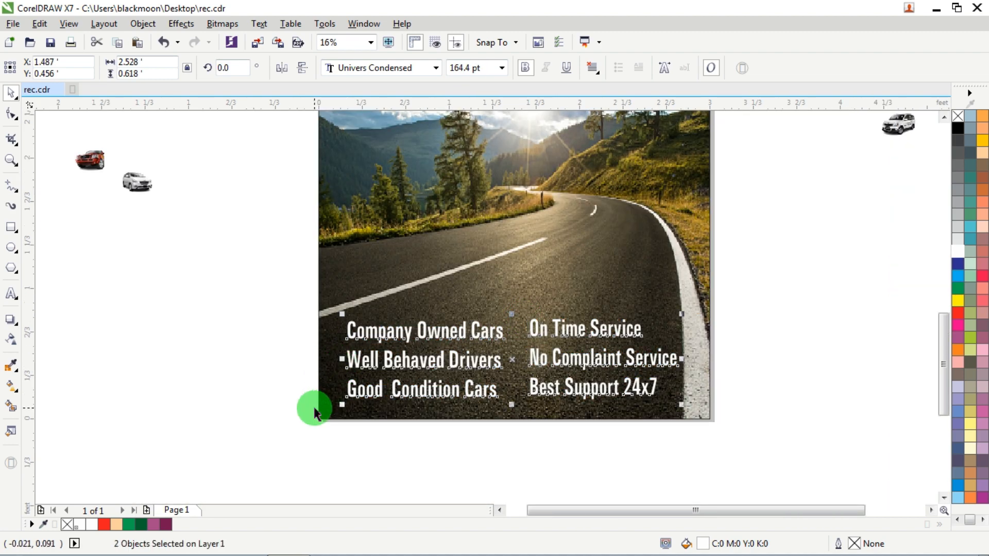
left_click(315, 408)
Group the "Company Owned Cars" and "On Time Service" text blocks
scroll(372, 386, "up", 1)
left_click(409, 278)
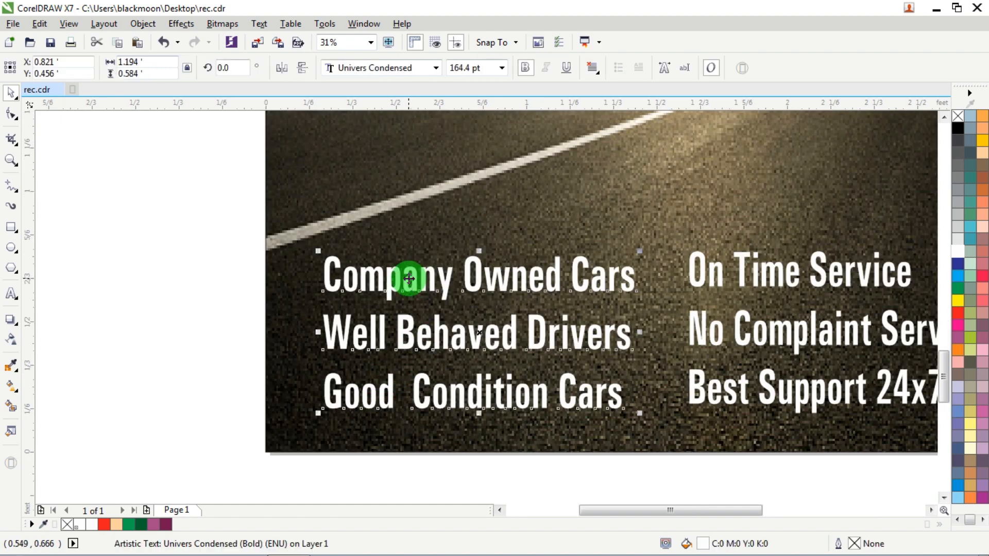
left_click(706, 266, "shift")
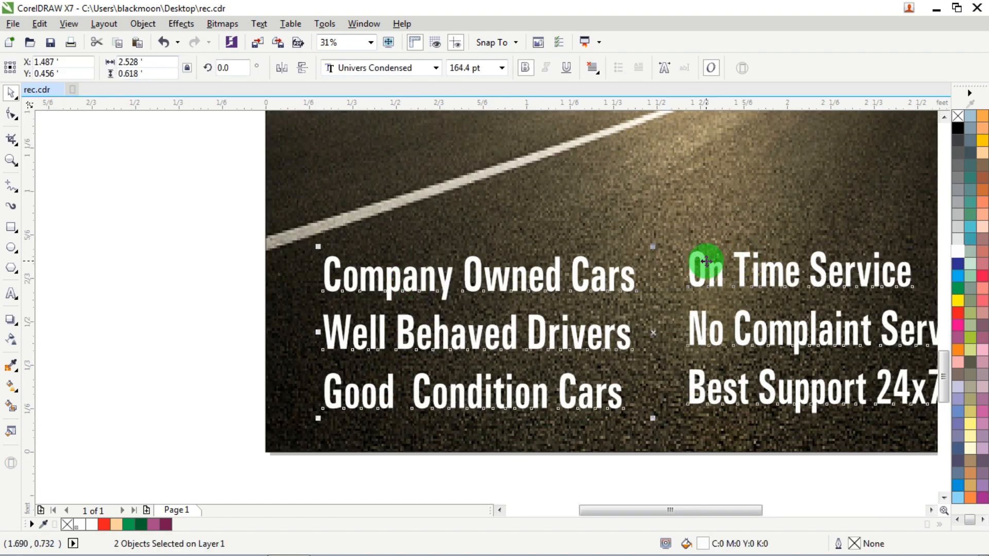
key("ctrl+g")
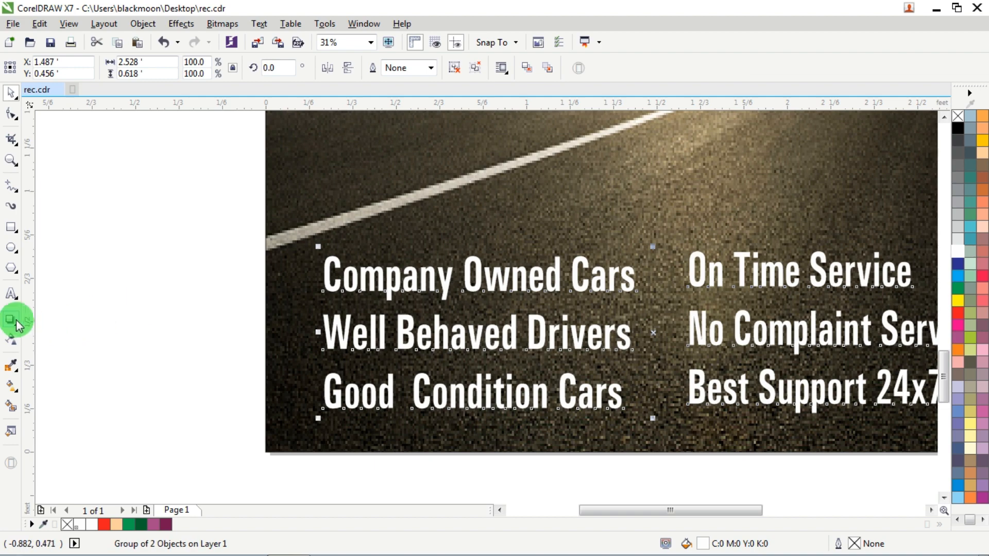
Apply a black downward drop shadow with a feather of 7 to the grouped service text, then deselect it
left_click(11, 321)
left_click_drag(653, 252, 654, 416)
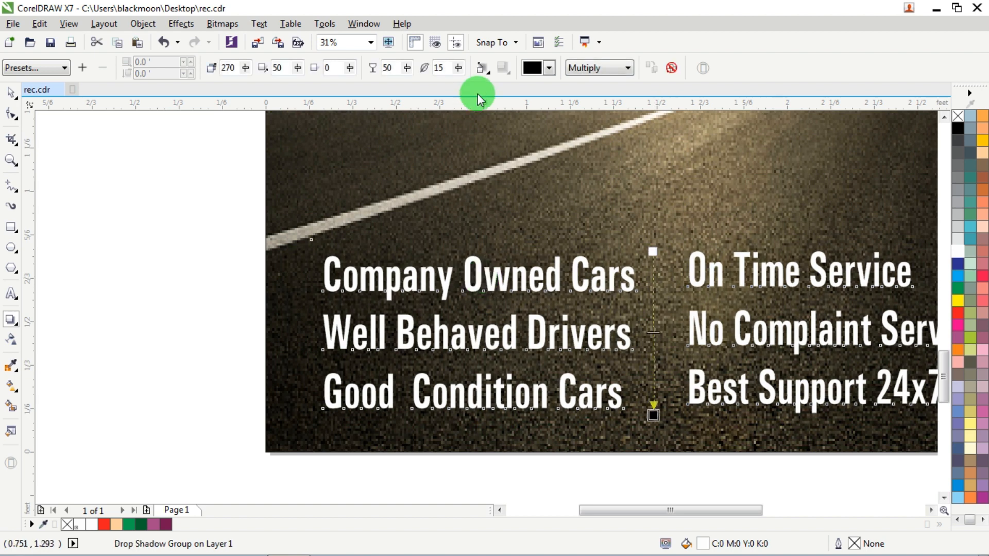
left_click_drag(453, 71, 456, 69)
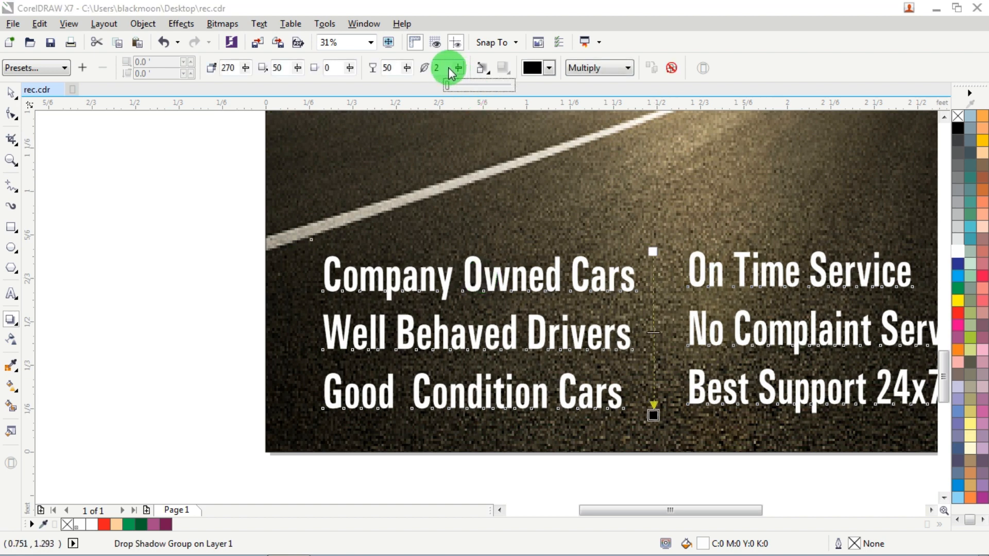
left_click(662, 423)
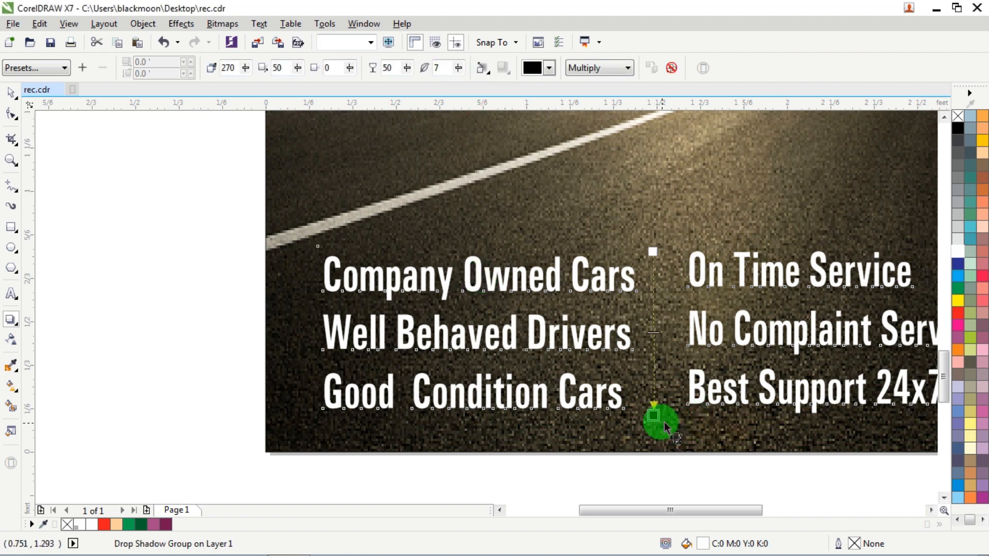
left_click_drag(654, 416, 652, 413)
scroll(579, 393, "down", 2)
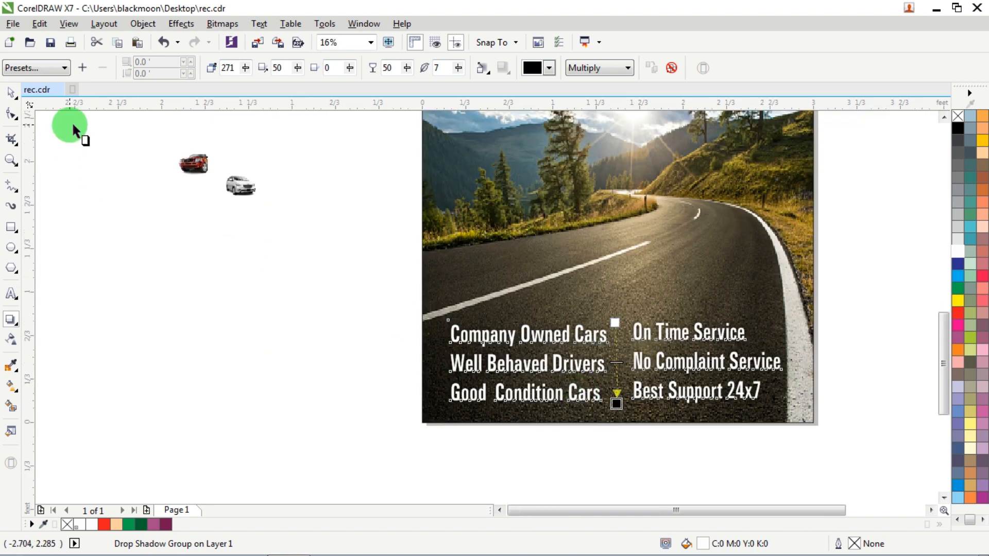
left_click(13, 93)
left_click(276, 287)
Draw a circle about 0.094 ft across in front of "Company Owned Cars", filled red with no outline
scroll(434, 338, "up", 4)
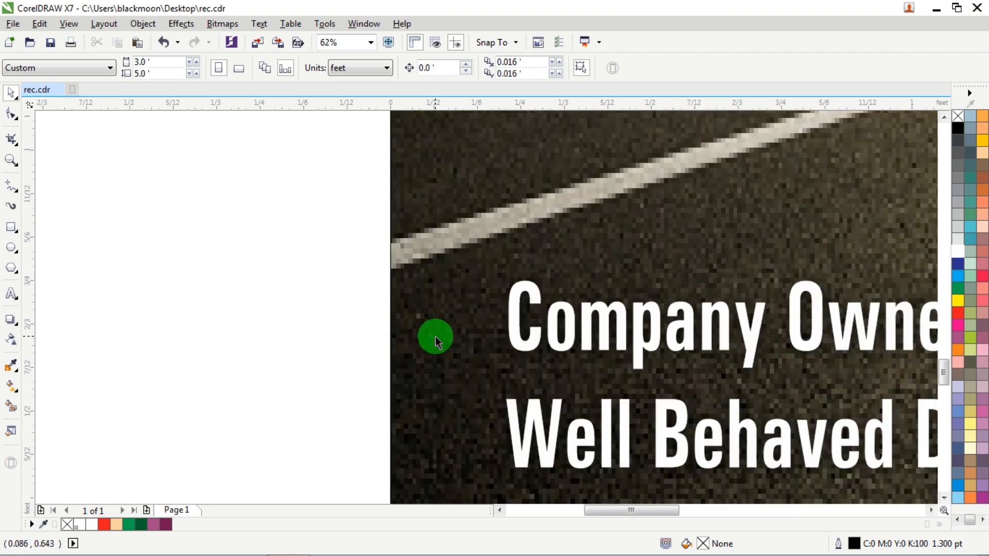
left_click(12, 254)
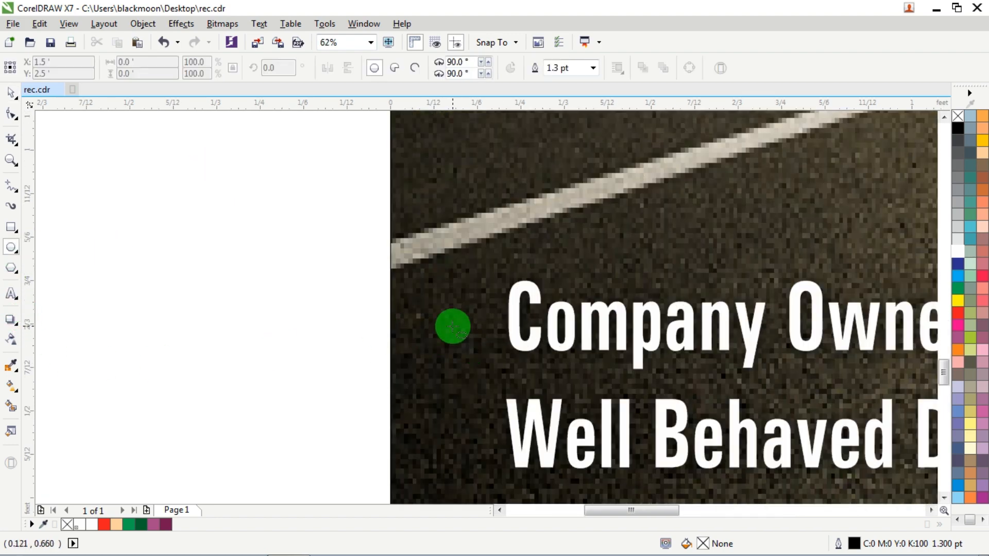
left_click_drag(434, 293, 489, 349)
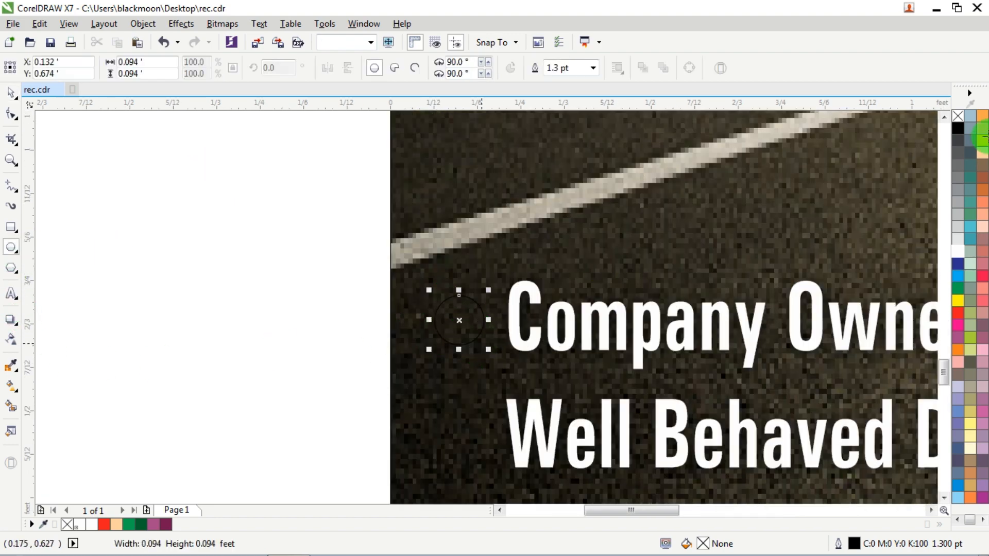
left_click(958, 312)
right_click(958, 116)
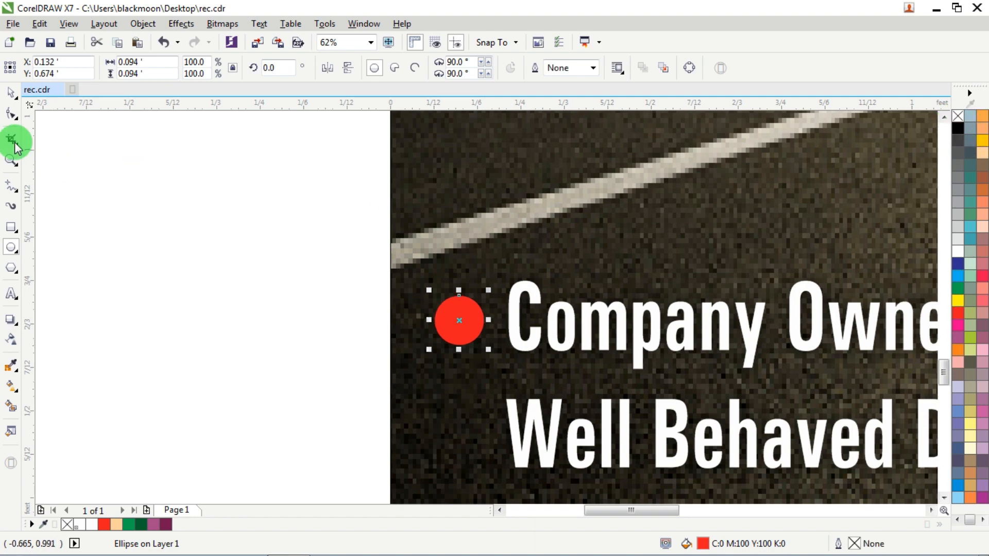
left_click(11, 91)
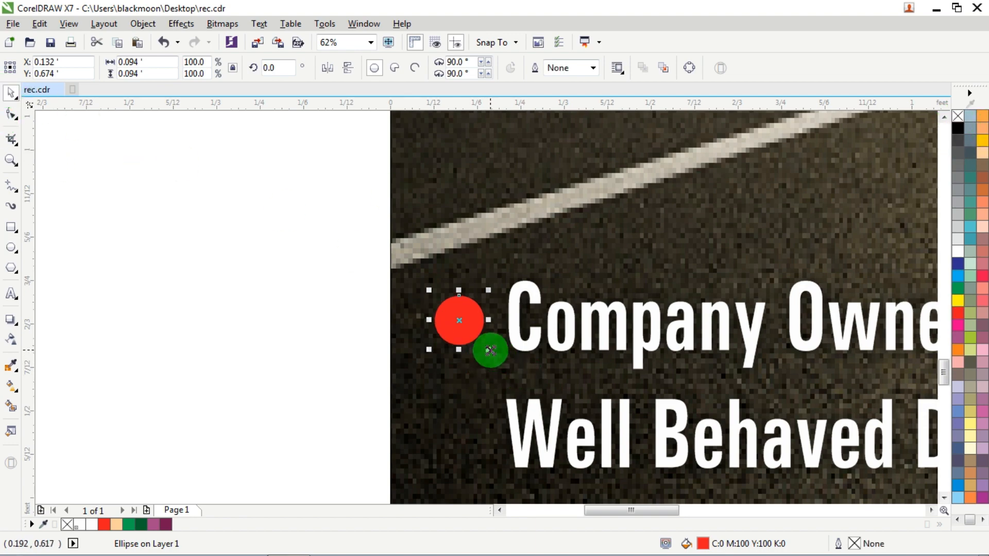
Shrink the red bullet to about 0.08 ft, copy it beside "Well Behaved Drivers" and "Good Condition Cars", and select all three
left_click_drag(491, 350, 472, 446)
scroll(485, 343, "down", 1)
left_click_drag(338, 287, 515, 465)
scroll(316, 391, "down", 1)
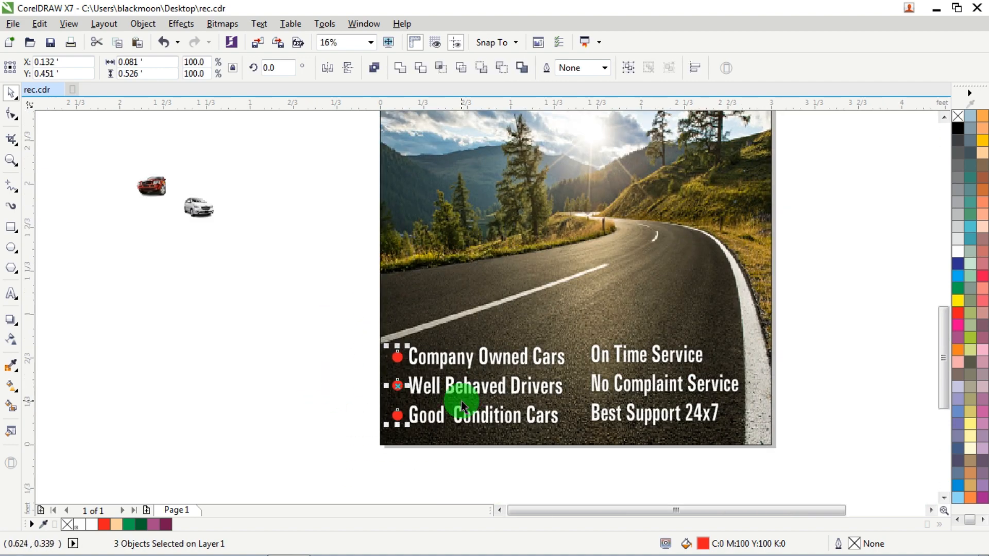
Copy the three red bullets in front of the "On Time Service" list lines and group the copies
scroll(462, 406, "up", 1)
left_click_drag(359, 381, 681, 366)
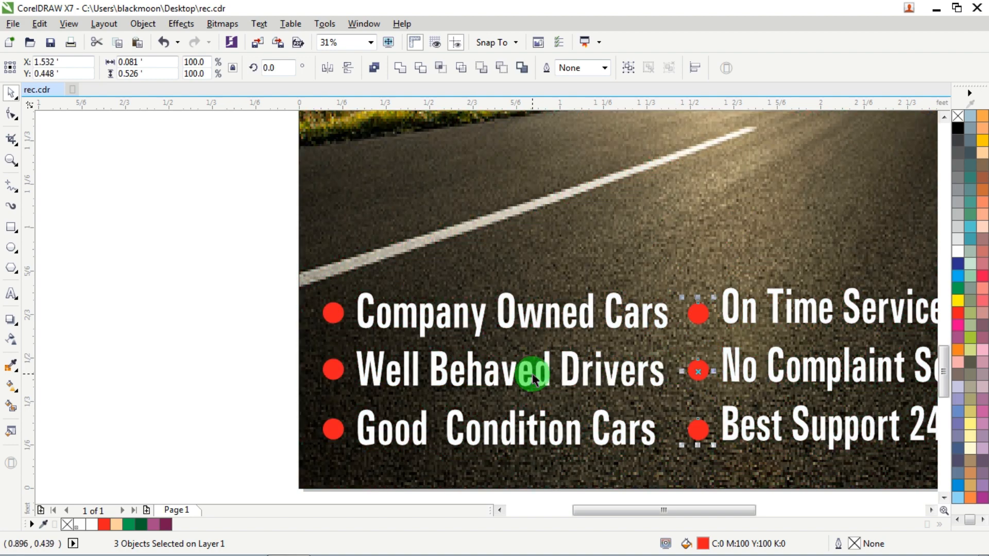
key("ctrl+g")
left_click(332, 316, "shift")
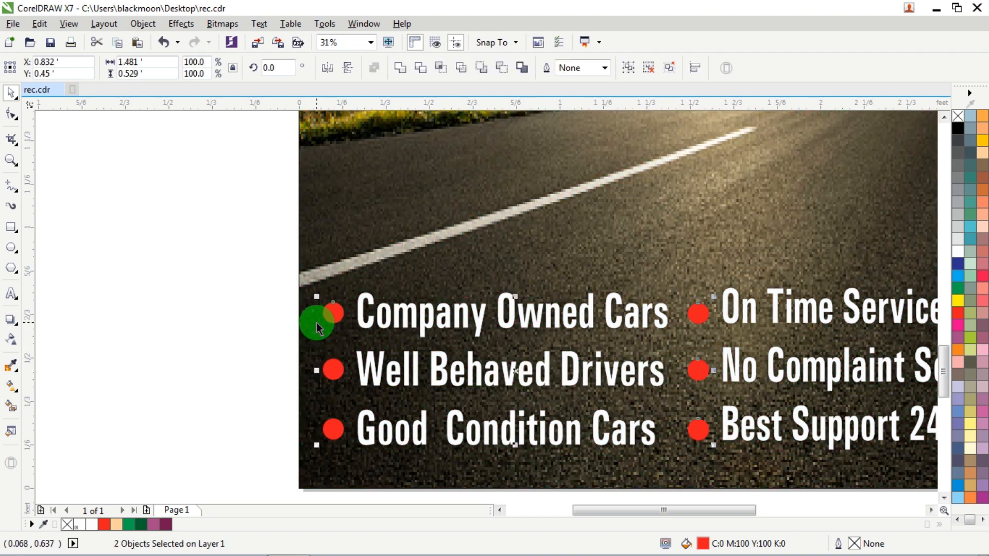
left_click(255, 325)
scroll(190, 331, "down", 1)
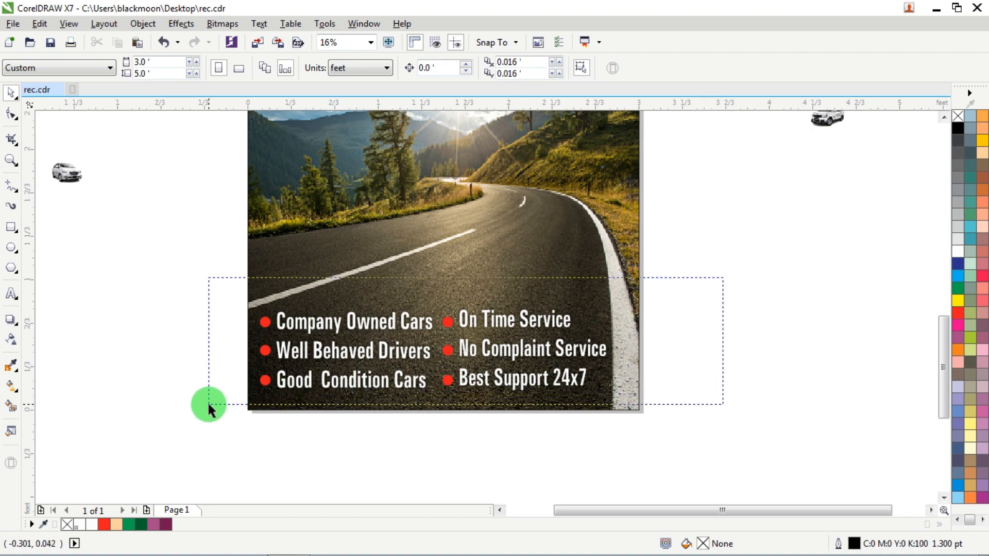
left_click_drag(208, 407, 189, 408)
left_click(768, 284)
Place the white Xylo on the right side of the road above the service lists and enlarge it to about 1.65 by 0.96 ft
scroll(768, 286, "down", 1)
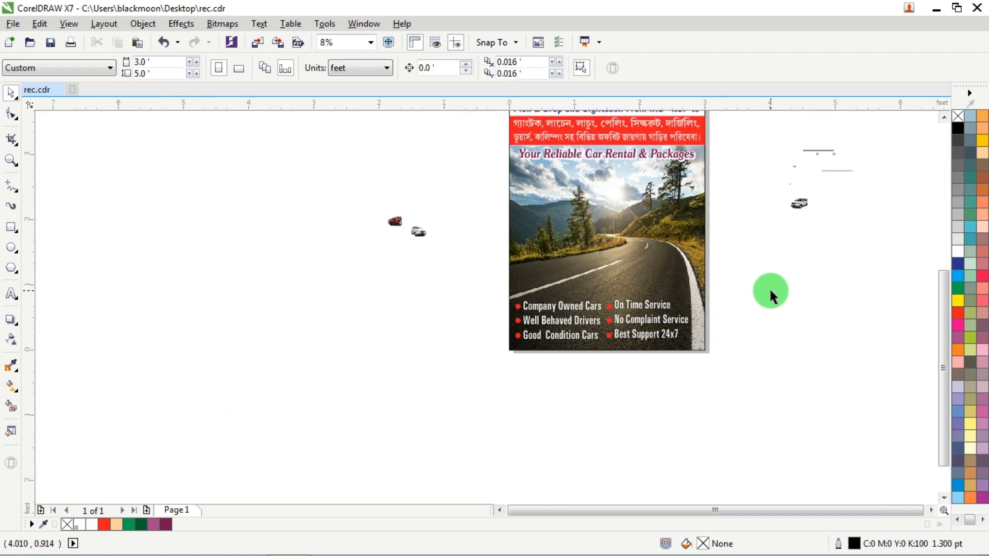
scroll(774, 233, "up", 1)
left_click(824, 195)
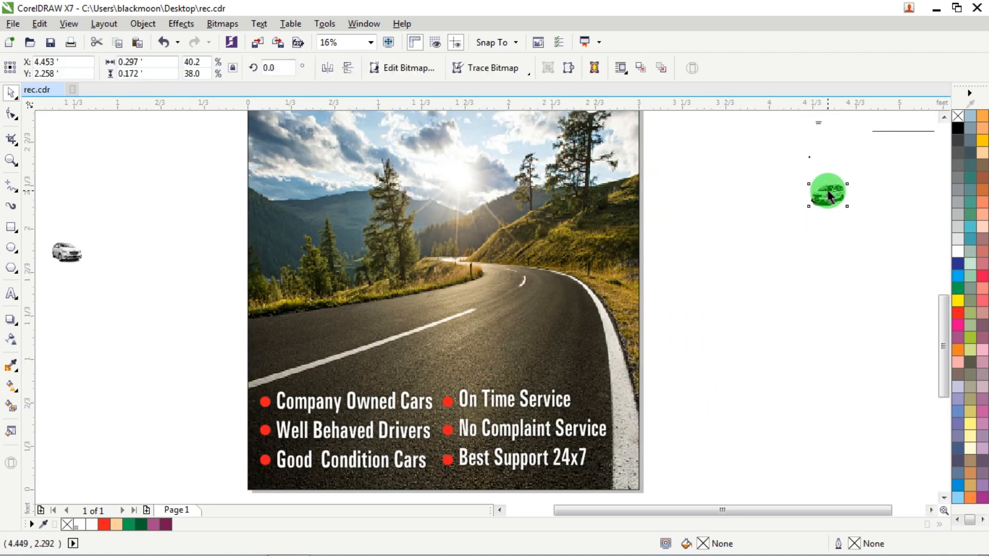
left_click_drag(825, 195, 614, 199)
left_click_drag(521, 278, 544, 315)
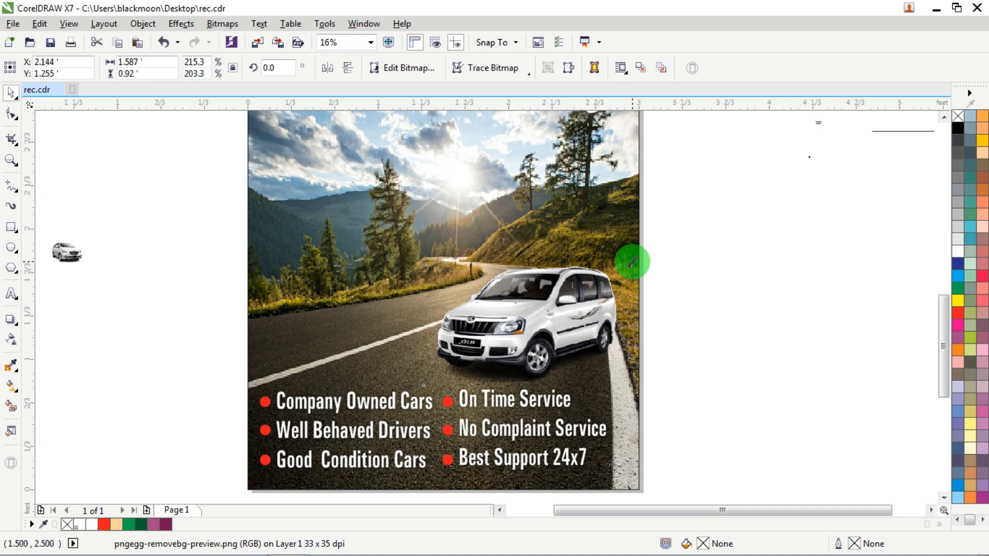
left_click_drag(632, 262, 634, 248)
left_click_drag(545, 286, 545, 290)
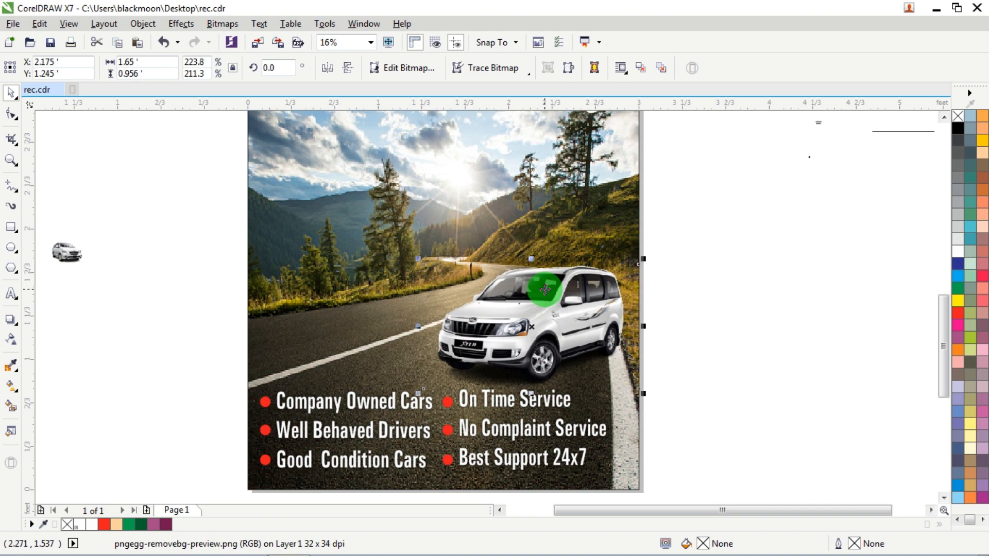
Place the white Toyota Innova on the left side of the road beside the Xylo, scaled to about 1.33 by 0.93 ft
scroll(625, 334, "down", 1)
scroll(379, 290, "up", 1)
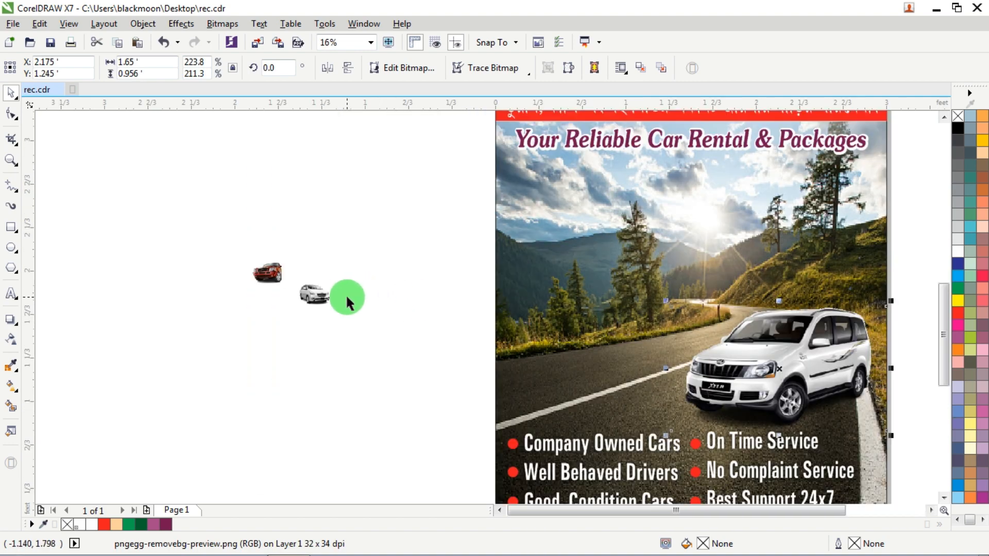
left_click_drag(315, 296, 677, 421)
left_click_drag(563, 373, 559, 341)
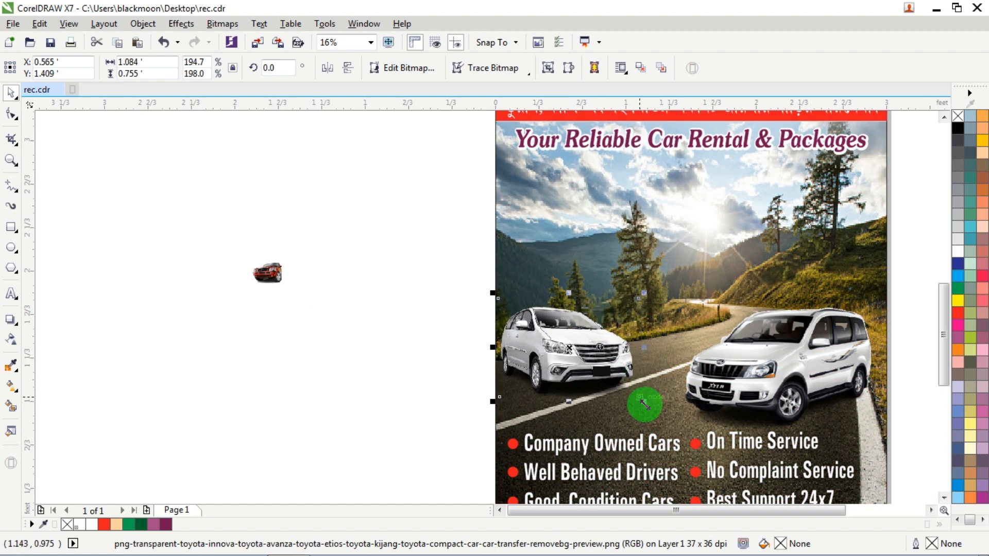
left_click_drag(644, 398, 691, 424)
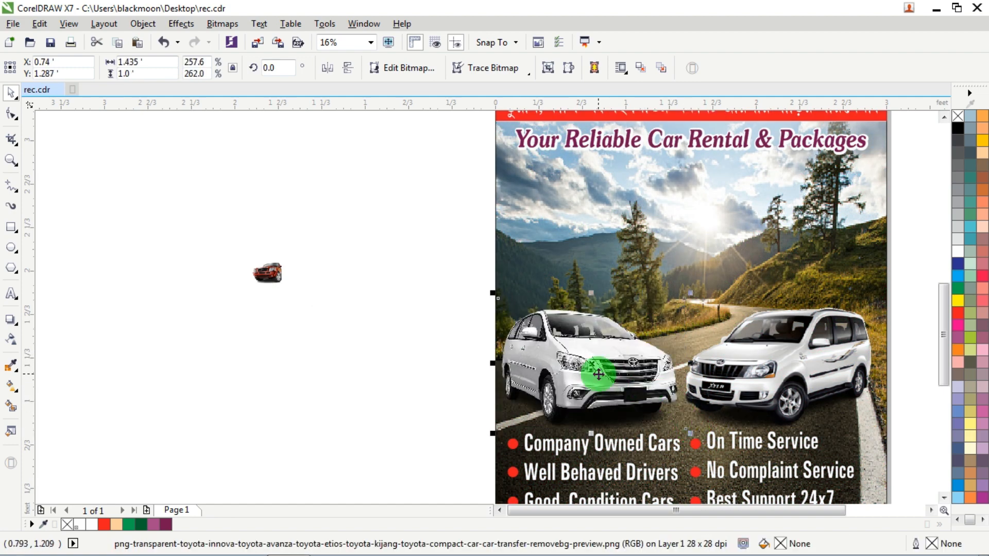
left_click_drag(592, 371, 573, 360)
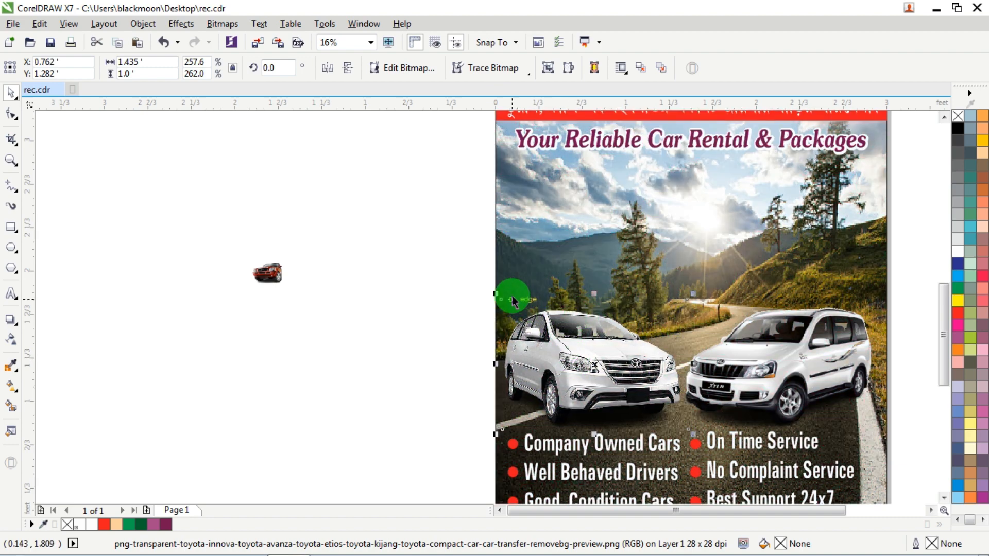
left_click_drag(495, 294, 512, 302)
left_click_drag(579, 345, 577, 353)
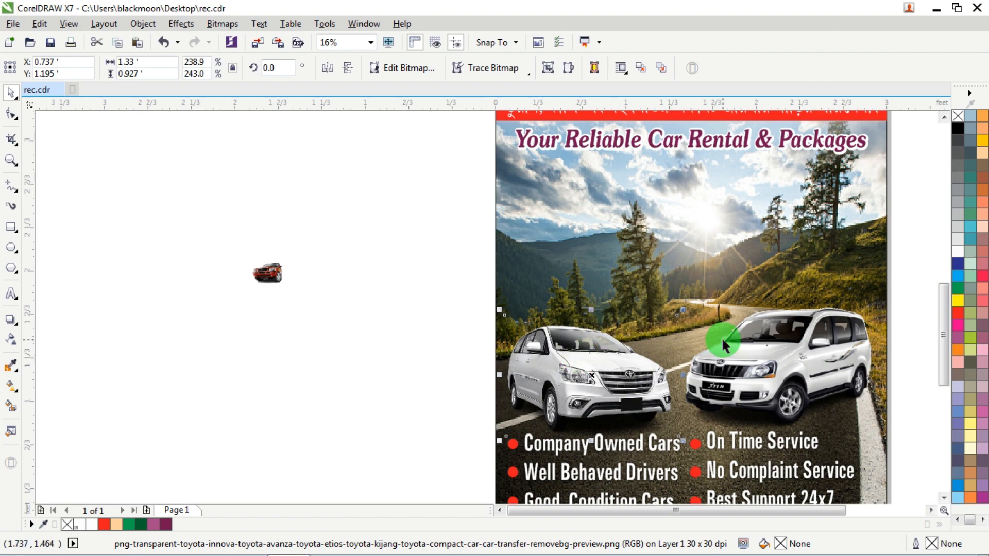
Enlarge the red Tata Sumo to about 1.59 by 0.84 ft and place it centered behind the two white cars
left_click_drag(278, 275, 742, 354)
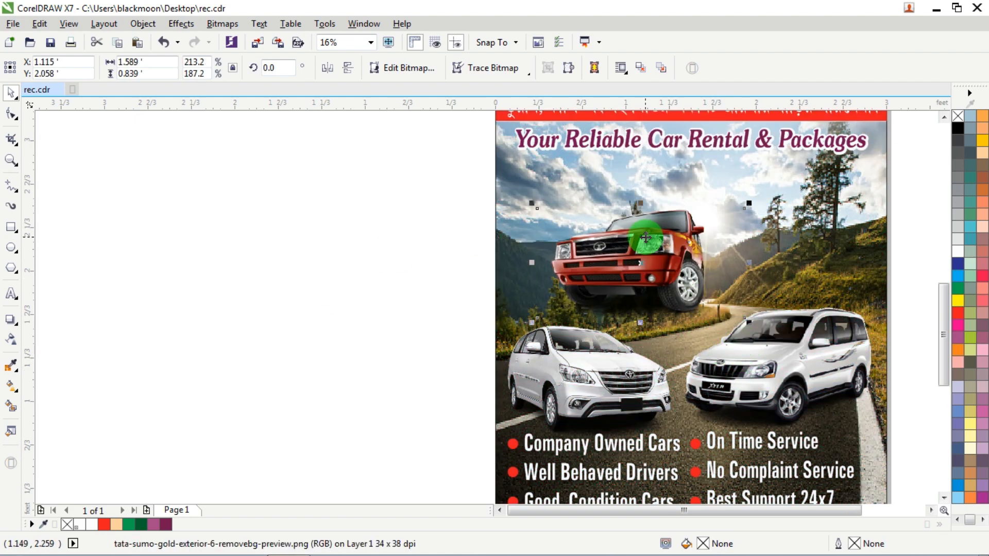
left_click_drag(646, 238, 687, 295)
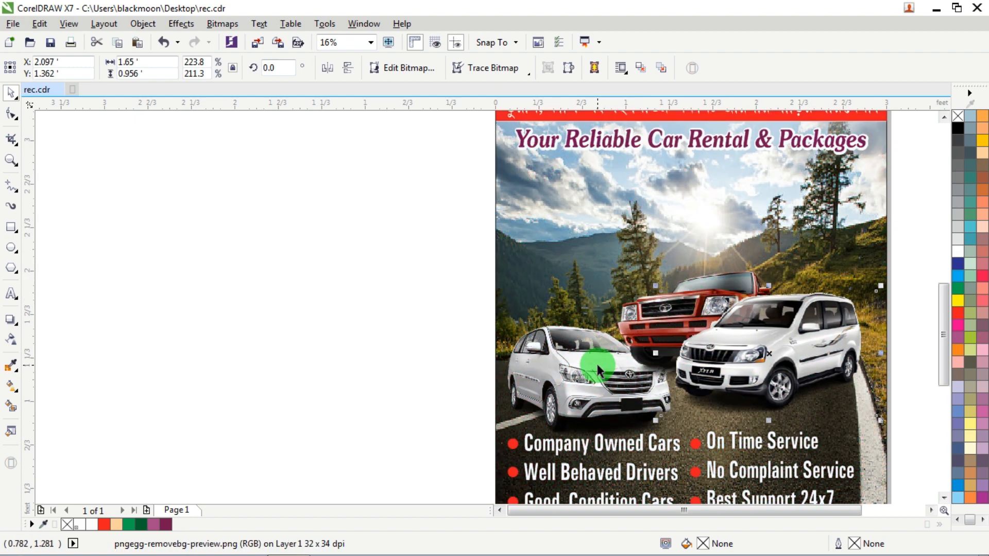
key("ctrl+z")
left_click(689, 310)
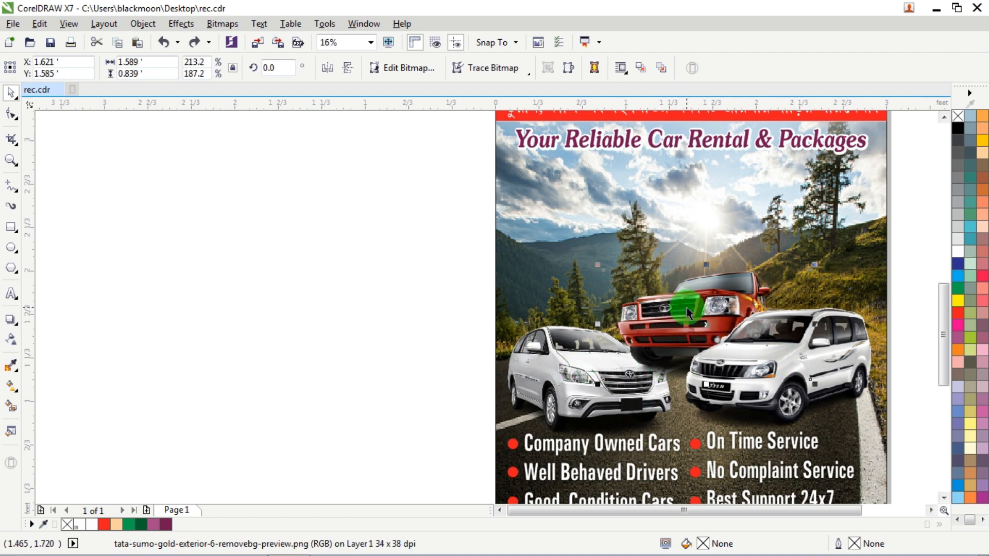
left_click_drag(678, 315, 663, 292)
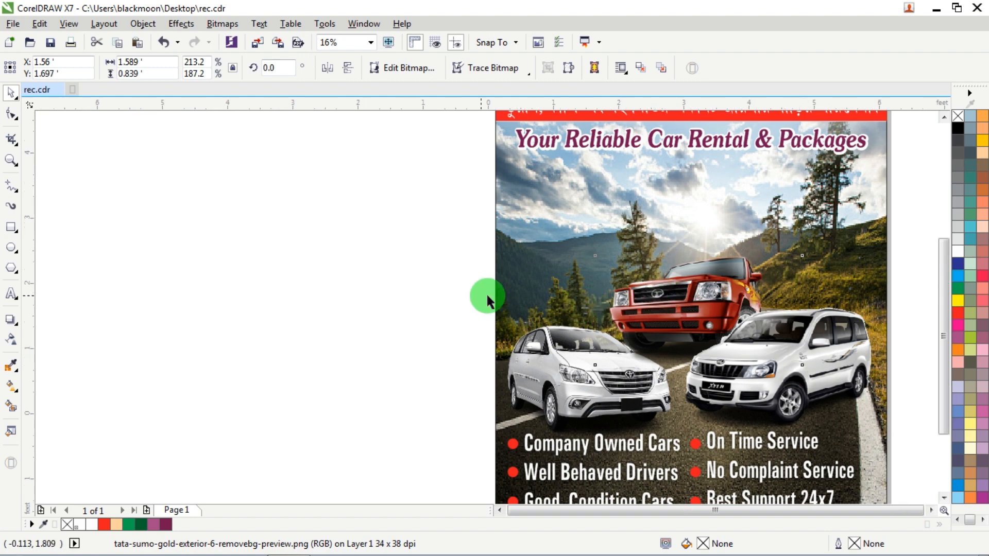
scroll(486, 292, "down", 1)
scroll(632, 223, "up", 1)
scroll(631, 242, "down", 2)
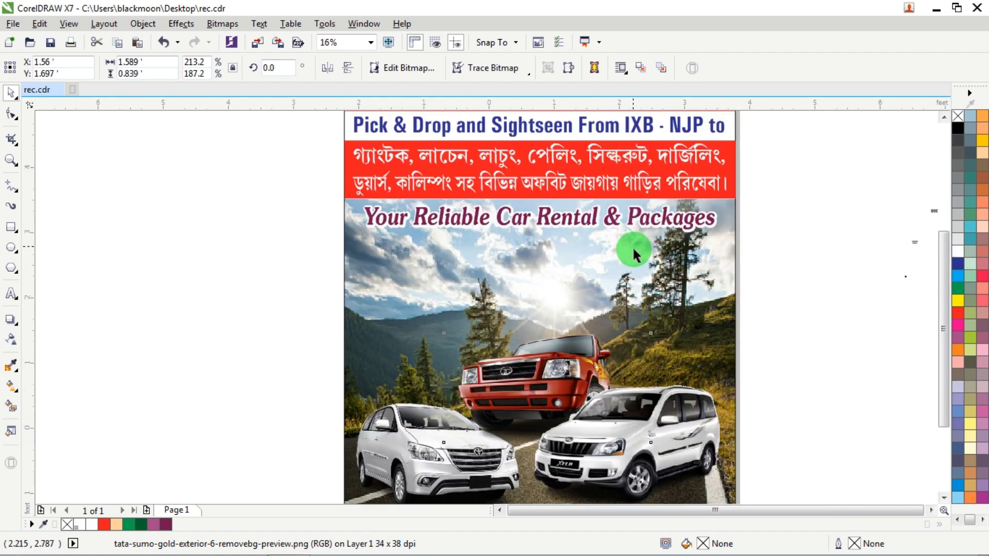
scroll(677, 194, "up", 1)
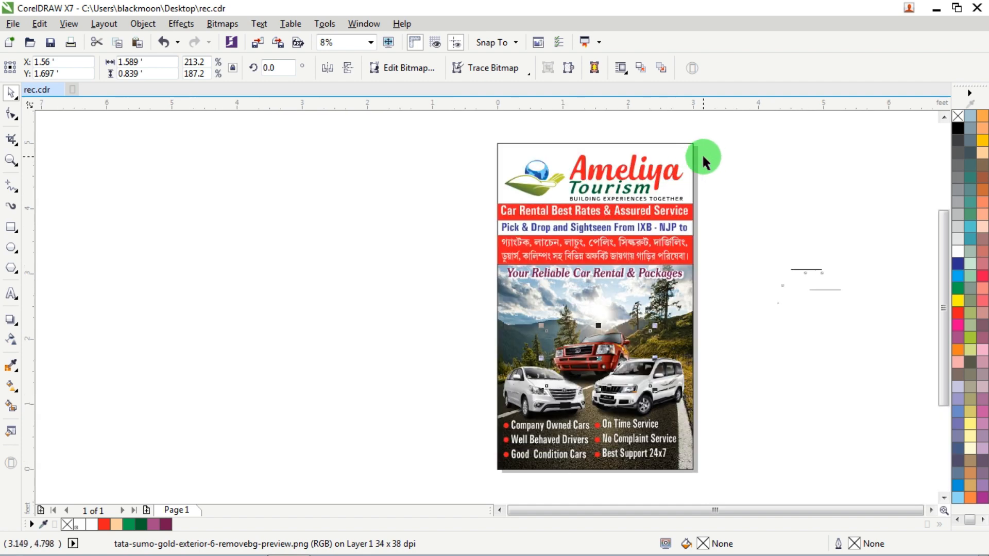
Stretch the red bands and all header text lines downward to a combined height of about 1.58 ft
scroll(592, 389, "up", 1)
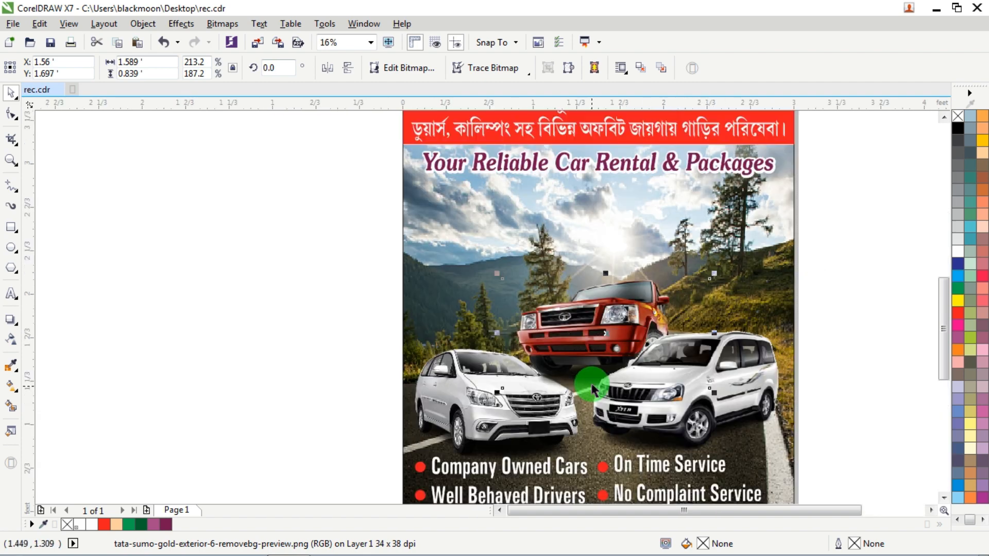
scroll(601, 365, "down", 1)
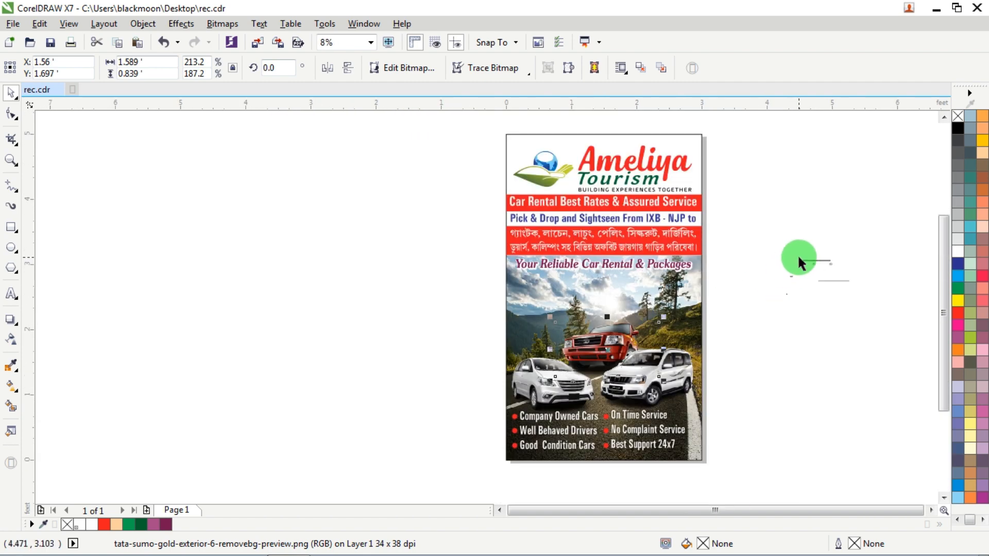
left_click(728, 259)
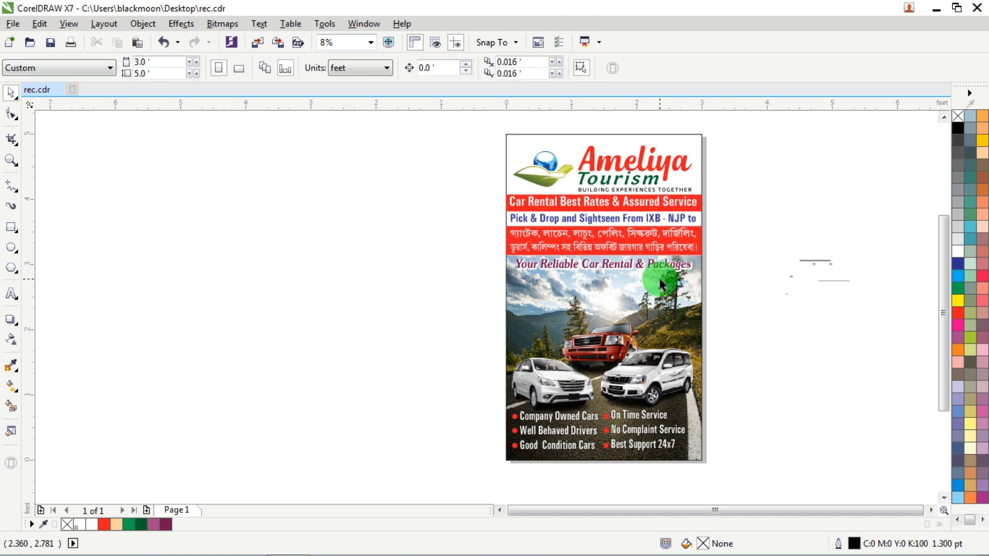
scroll(661, 245, "up", 1)
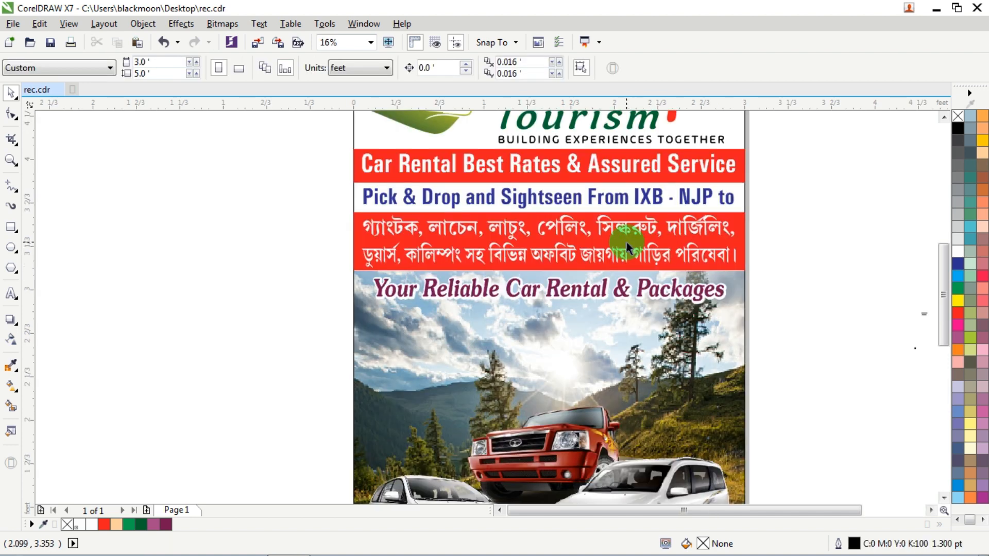
left_click_drag(269, 339, 269, 339)
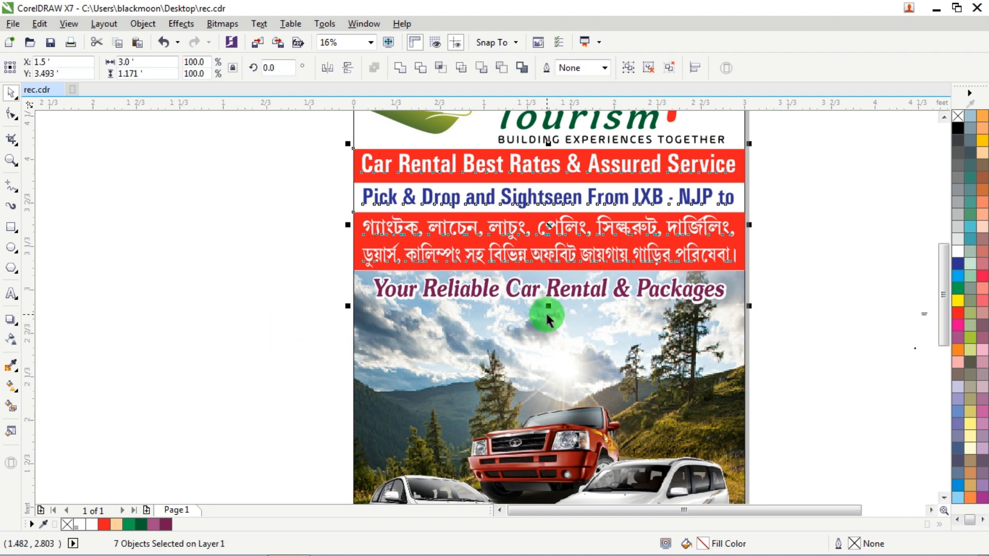
left_click_drag(548, 305, 558, 356)
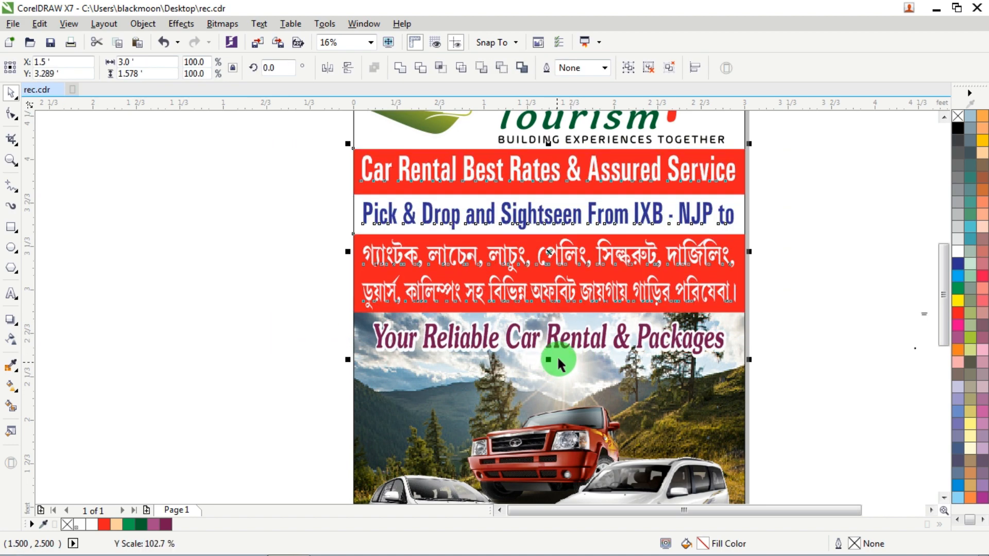
left_click(762, 265)
scroll(639, 301, "down", 1)
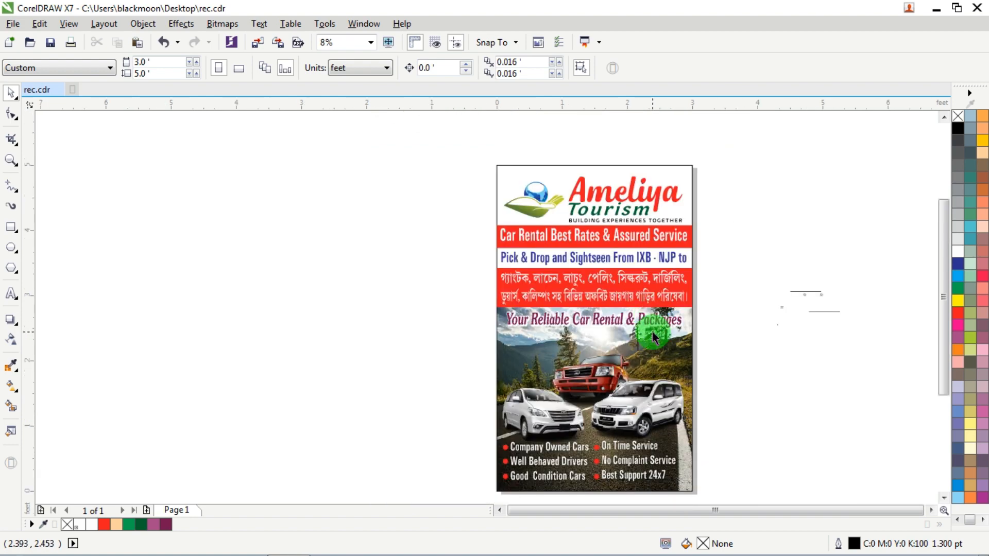
Enlarge the red Tata Sumo behind the white cars to about 1.71 by 0.91 ft
scroll(638, 392, "up", 1)
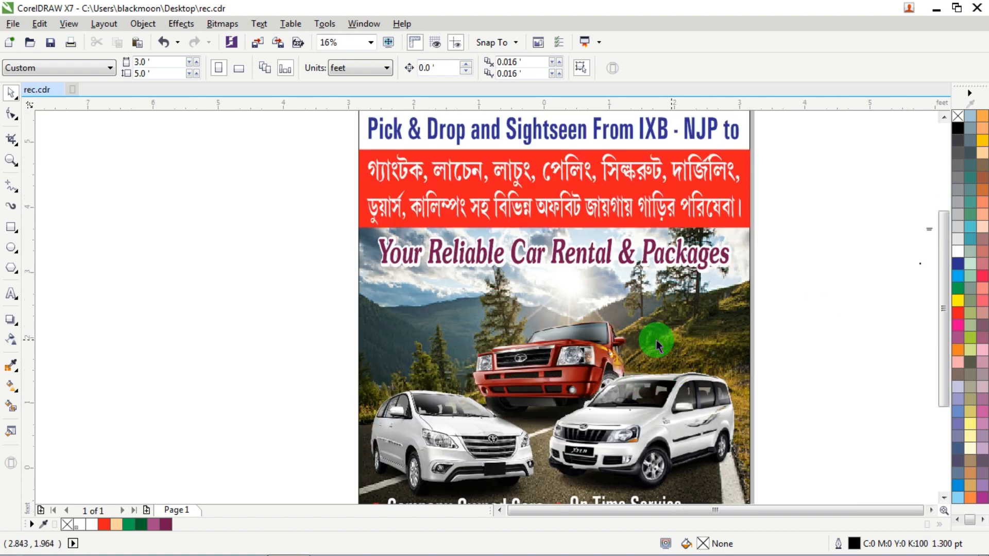
scroll(657, 340, "down", 1)
left_click(629, 342)
scroll(628, 342, "up", 1)
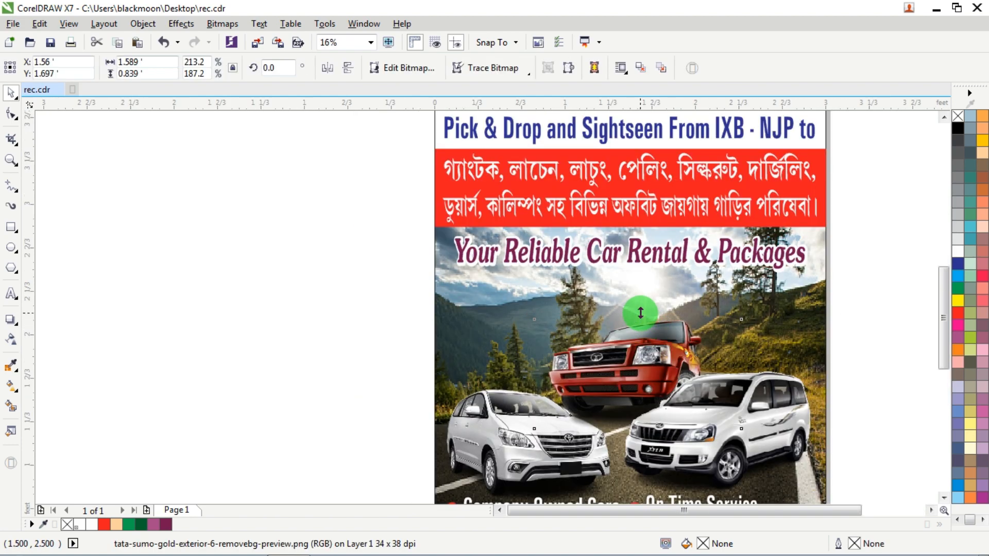
left_click_drag(640, 313, 640, 298)
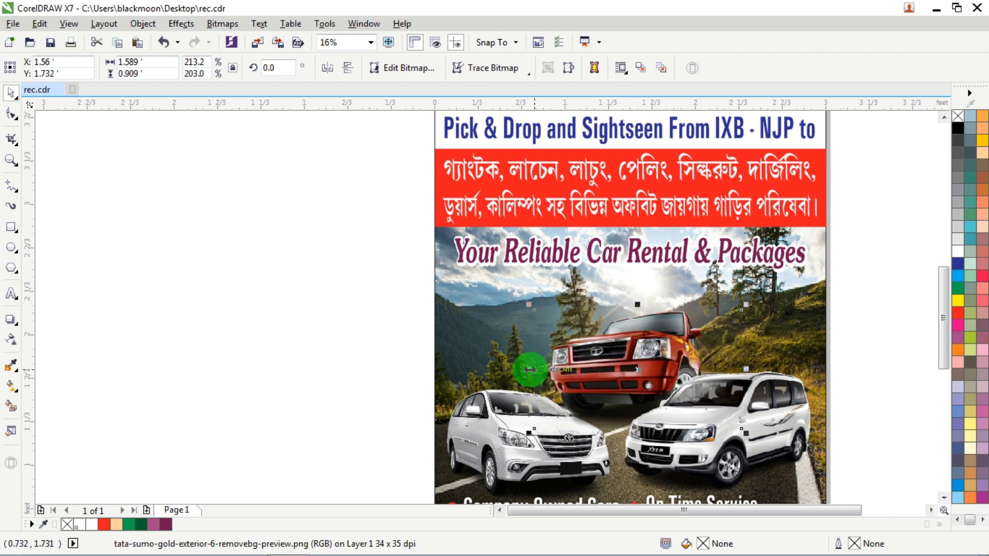
left_click_drag(529, 369, 514, 370)
scroll(749, 312, "down", 1)
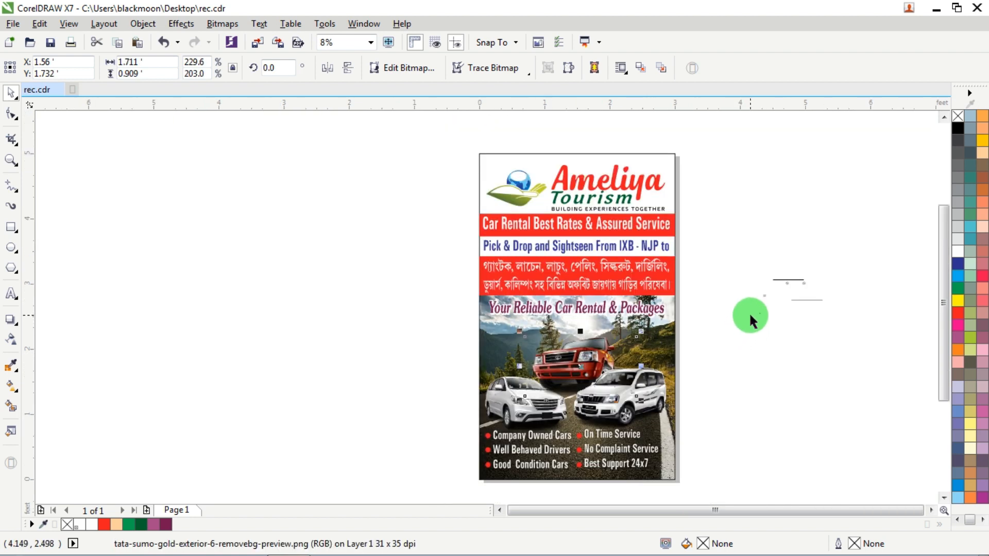
left_click(760, 298)
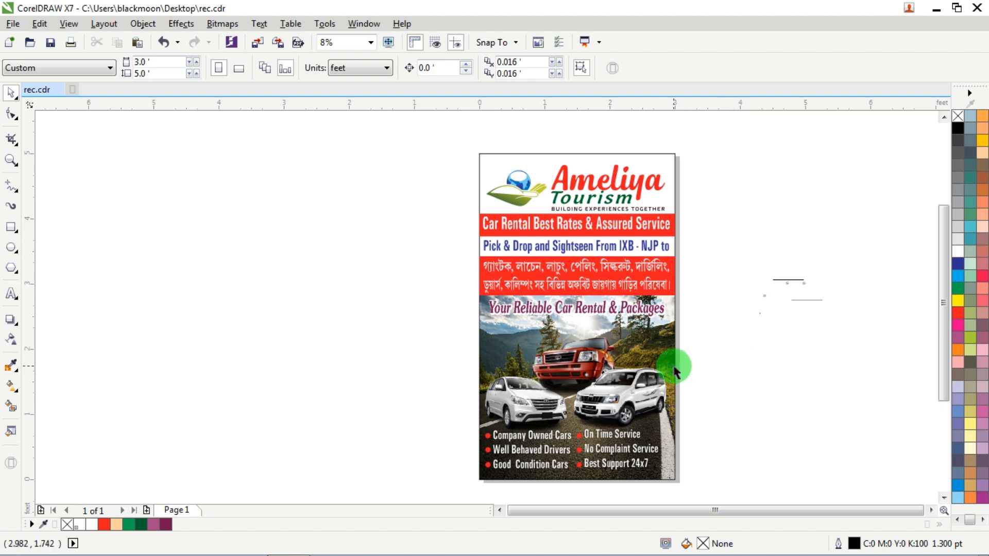
Compress the red bands and header text lines from above to leave a white strip beneath the logo
scroll(834, 290, "up", 3)
scroll(699, 286, "down", 2)
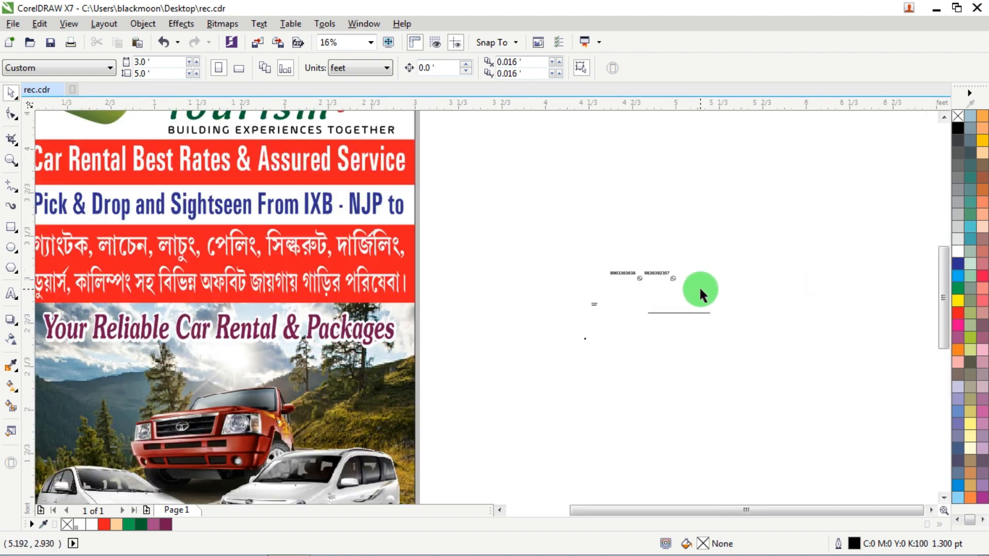
scroll(700, 286, "down", 1)
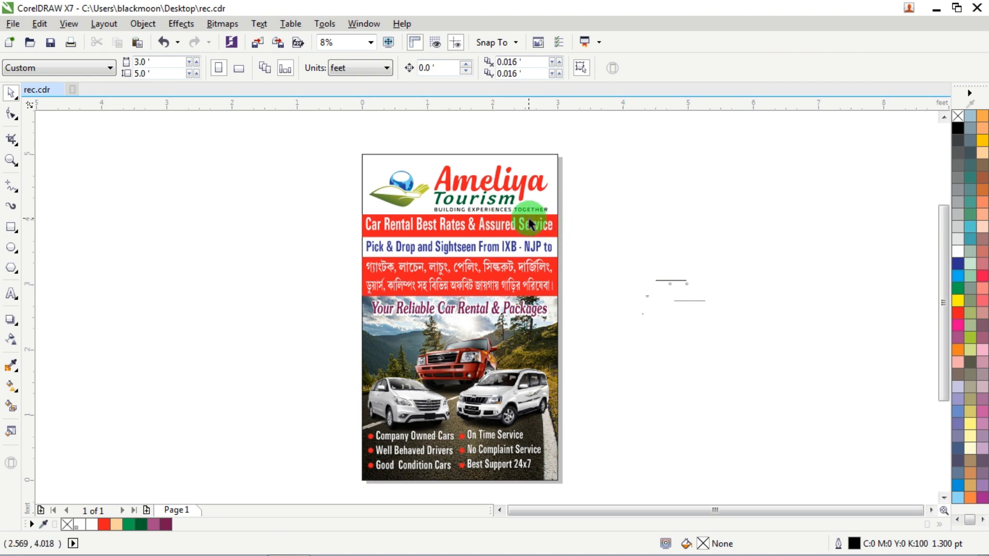
left_click_drag(571, 216, 327, 330)
scroll(468, 211, "up", 1)
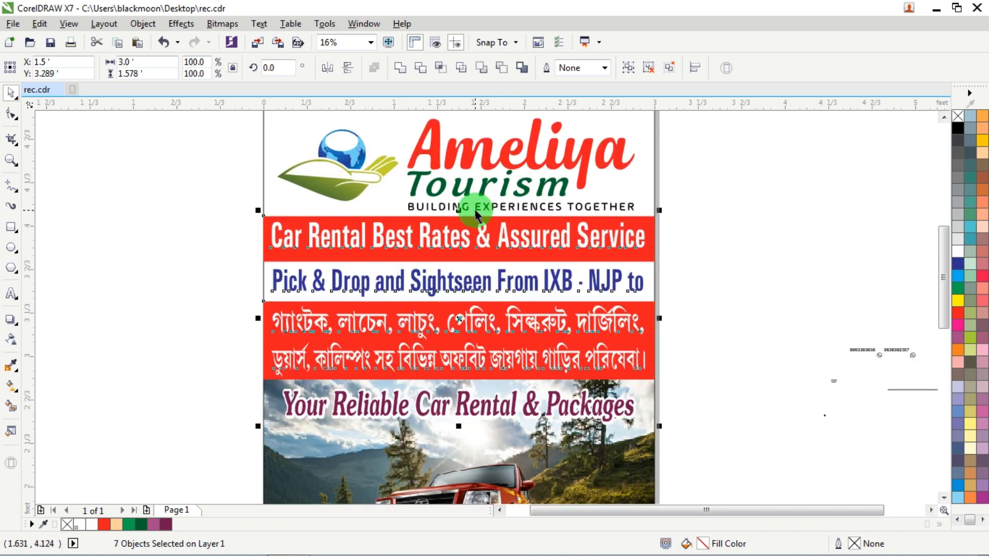
left_click_drag(459, 212, 463, 250)
left_click(740, 220)
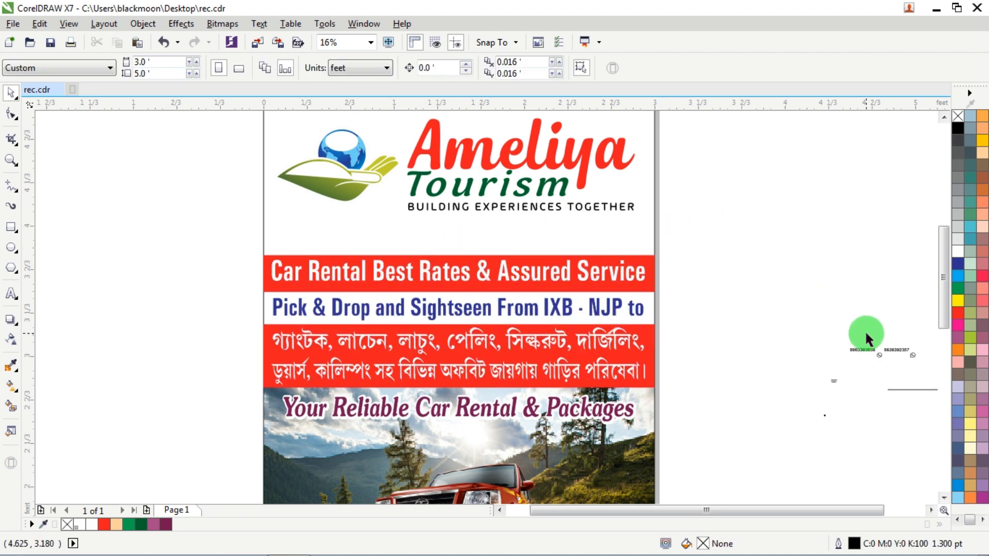
Place the phone number line in the white strip beneath the logo and scale it to about 2.66 by 0.14 ft
left_click(874, 353)
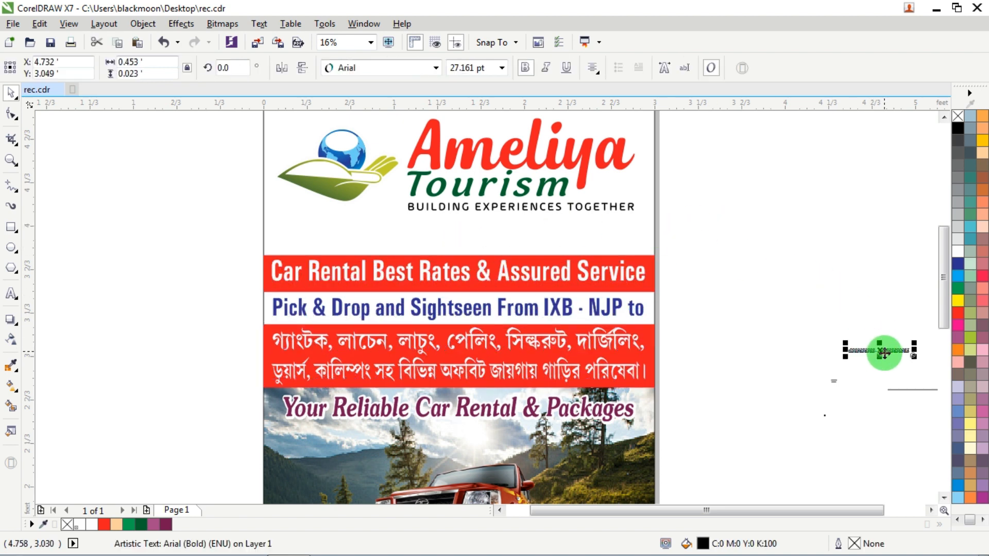
left_click_drag(886, 353, 644, 300)
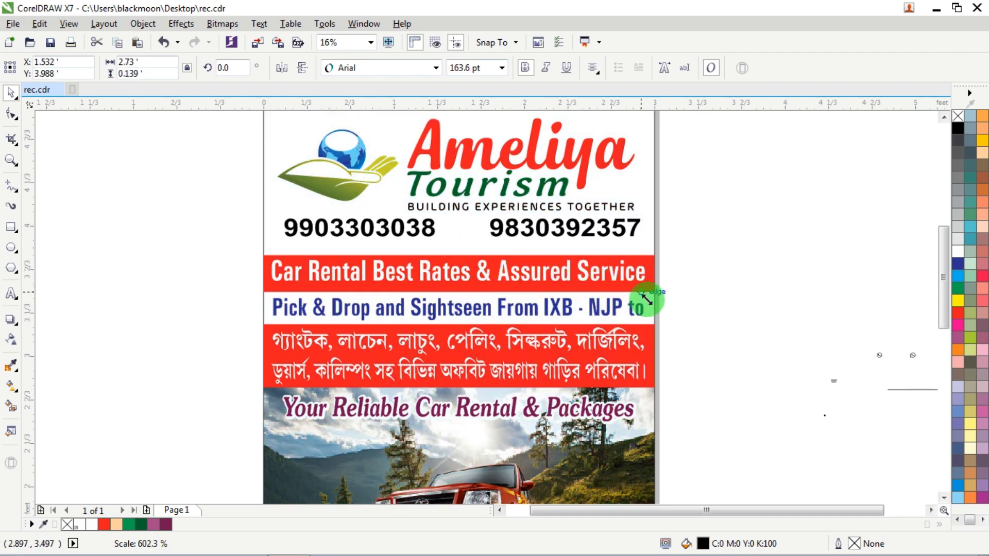
scroll(560, 222, "up", 2)
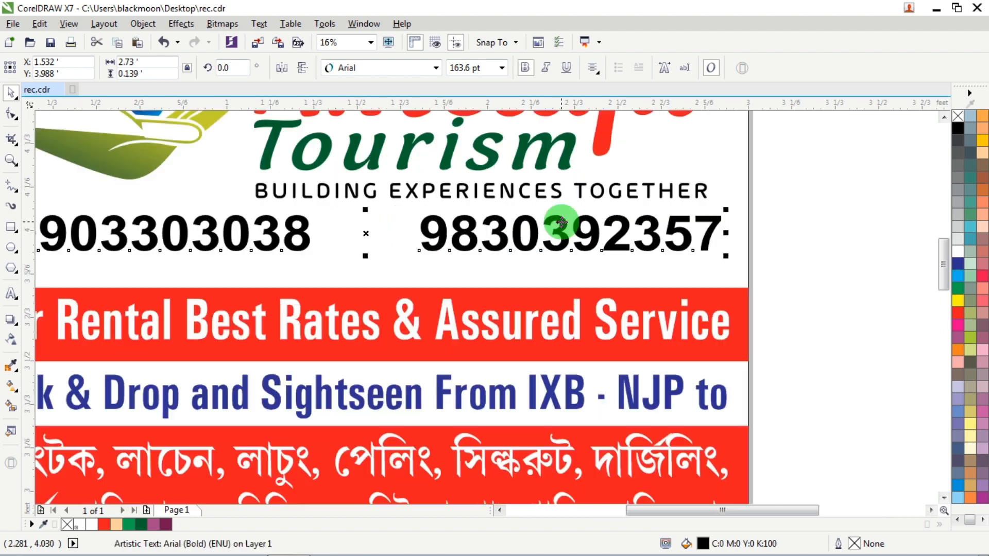
left_click_drag(727, 233, 709, 232)
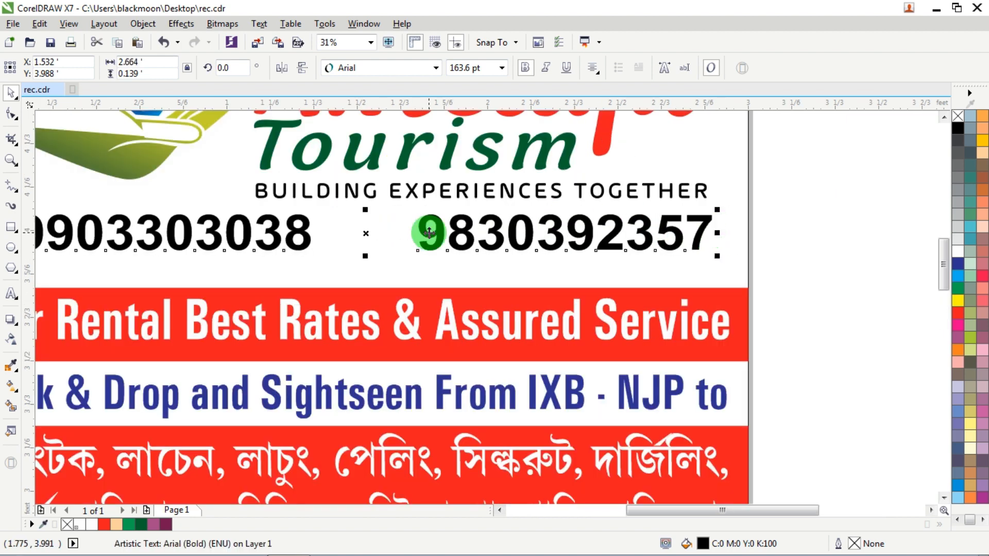
scroll(592, 240, "down", 3)
left_click(689, 225)
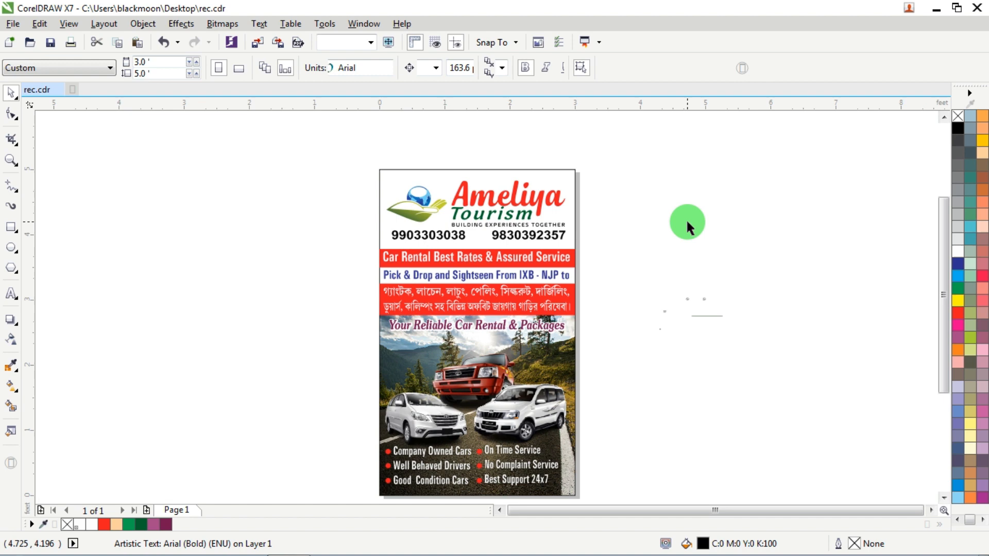
Move the phone and WhatsApp icons beside the banner, enlarge them to about 1.6 by 0.19 ft overall and fill them dark green
left_click(506, 237)
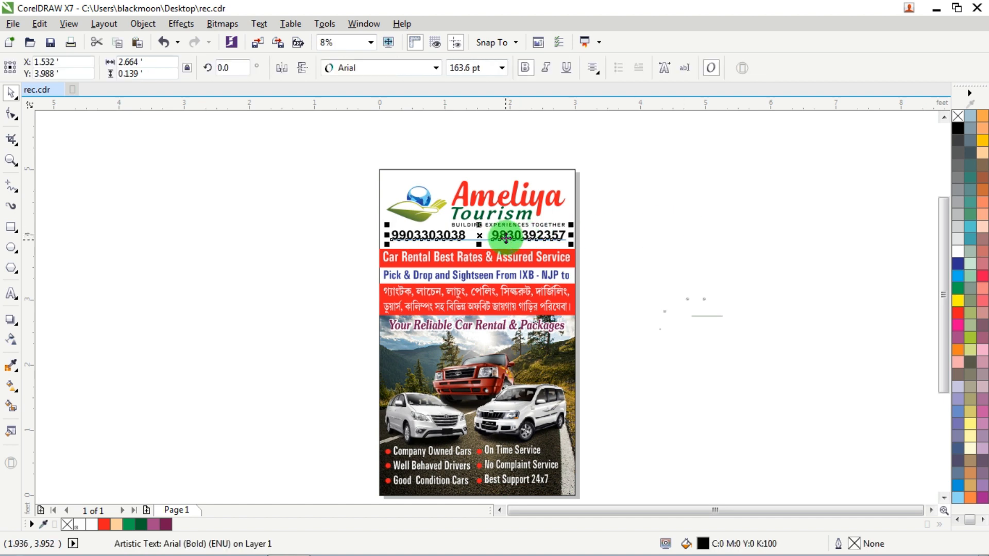
left_click(671, 287)
scroll(691, 298, "up", 2)
left_click_drag(647, 273, 754, 315)
left_click_drag(684, 297, 508, 158)
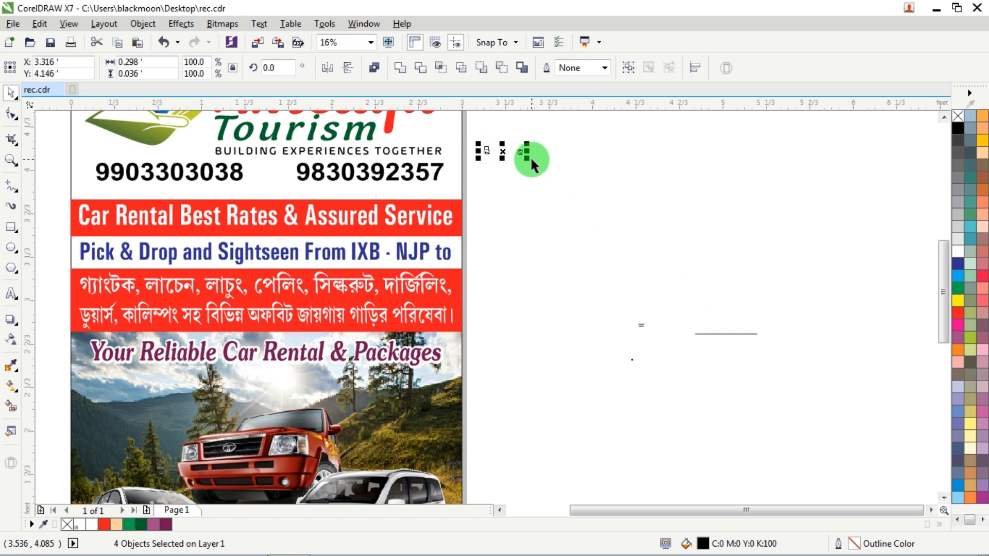
left_click(573, 149)
left_click_drag(577, 146, 704, 258)
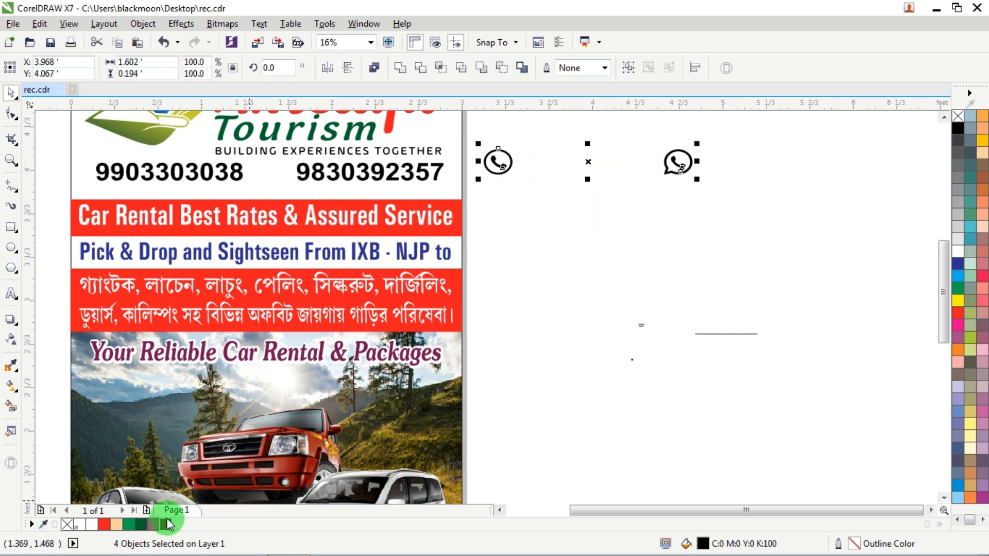
left_click(140, 525)
left_click(636, 262)
Remove some of the spaces between the two phone numbers beneath the logo
scroll(483, 230, "down", 2)
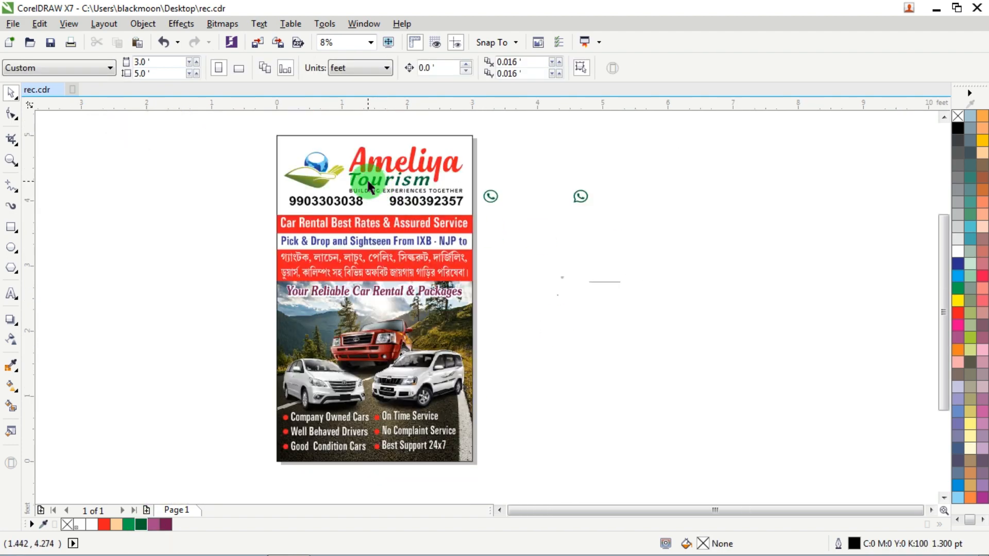
scroll(343, 175, "up", 4)
left_click(421, 281)
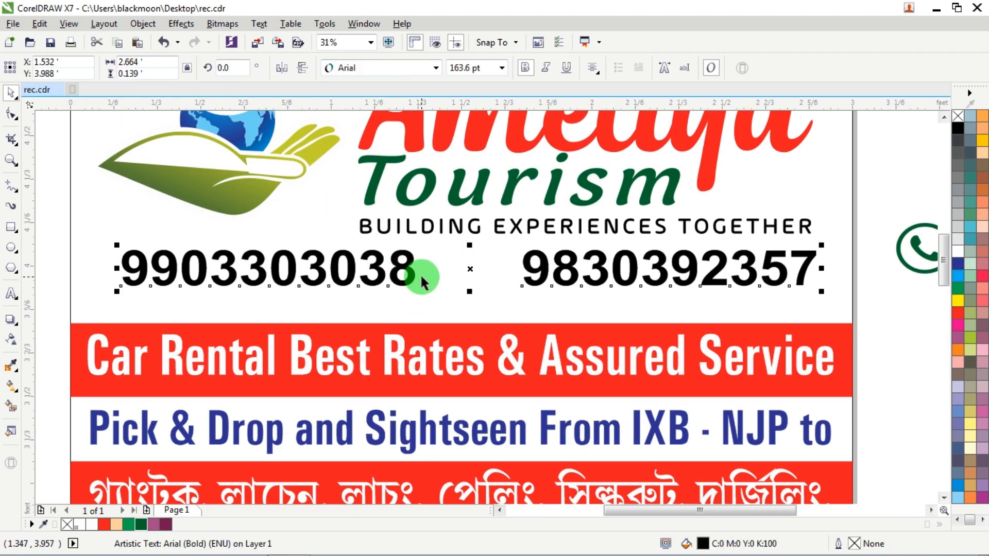
left_click(11, 294)
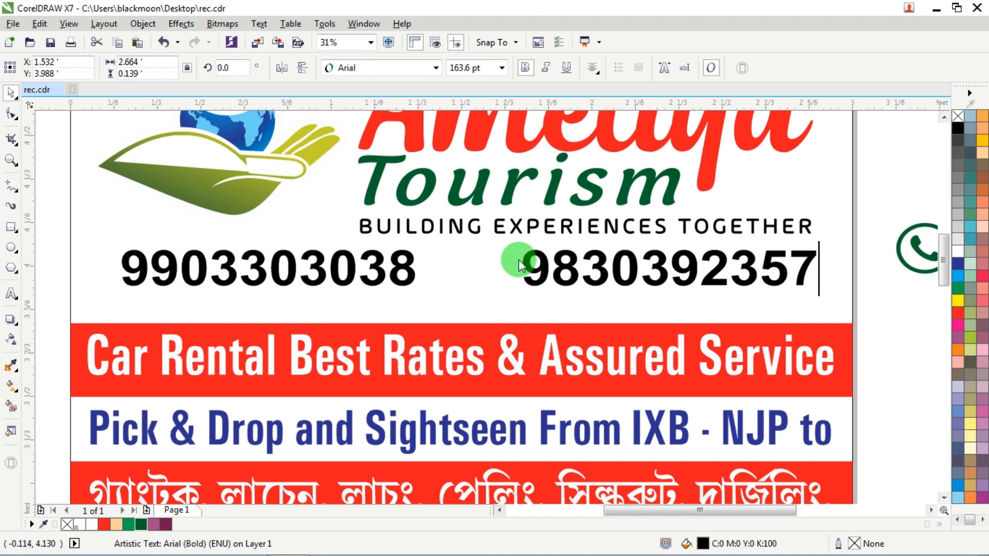
left_click_drag(532, 264, 483, 267)
key("BackSpace")
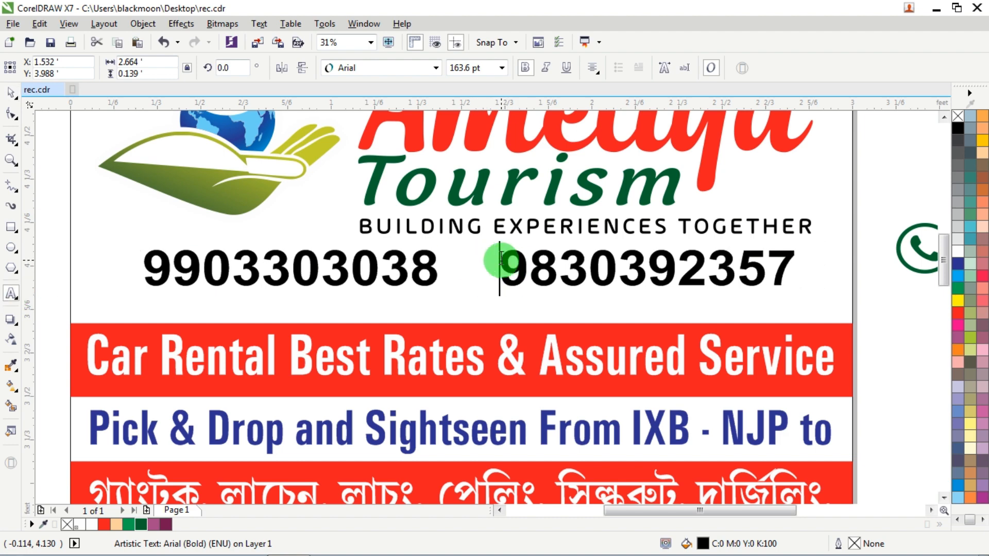
scroll(503, 260, "down", 2)
scroll(618, 214, "down", 2)
left_click(13, 93)
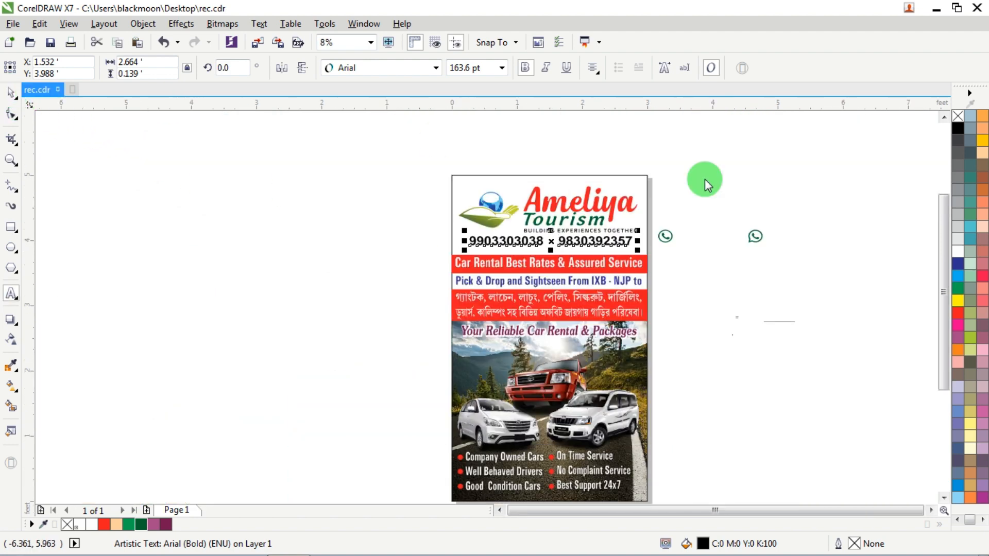
Place the green WhatsApp icon between the two phone numbers and scale it to about 0.149 by 0.146 ft
left_click_drag(831, 206, 549, 253)
scroll(557, 238, "up", 1)
scroll(557, 237, "up", 1)
scroll(567, 252, "up", 1)
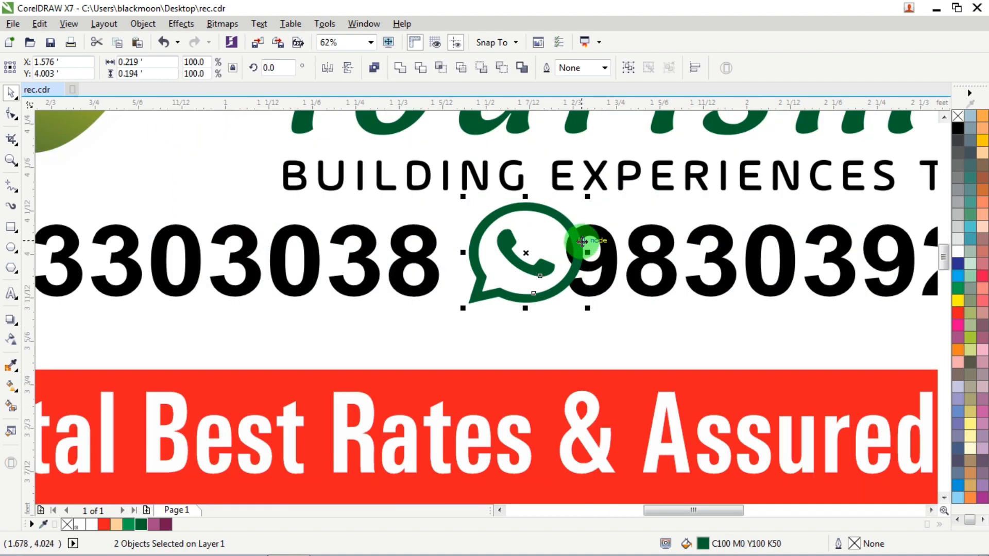
left_click_drag(592, 205, 589, 210)
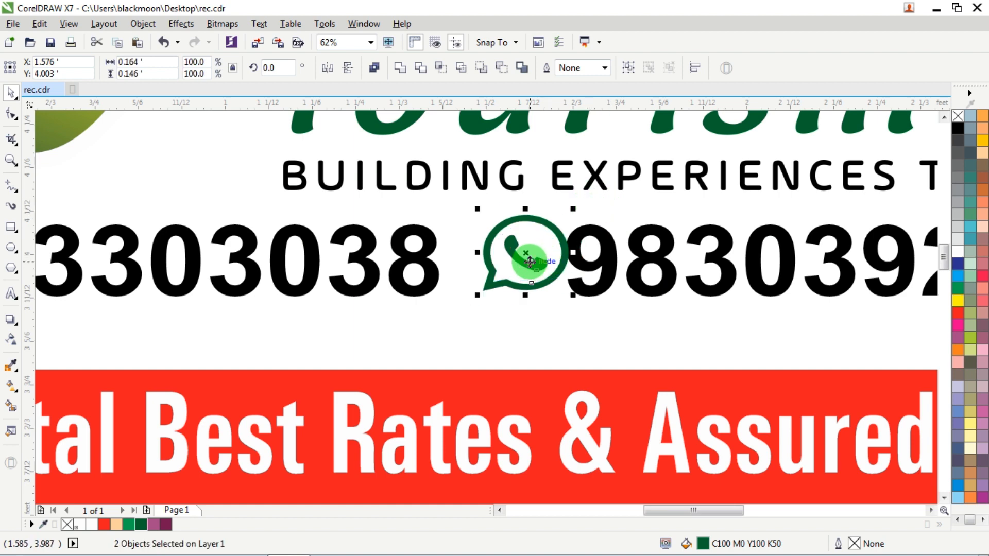
left_click_drag(526, 260, 517, 264)
scroll(561, 265, "up", 1)
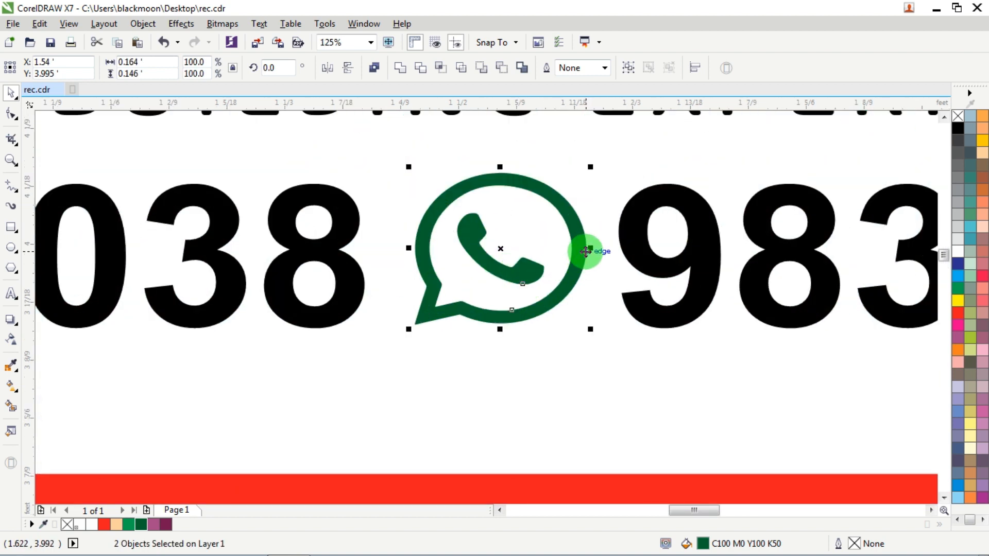
left_click_drag(593, 247, 576, 247)
left_click_drag(524, 270, 527, 275)
scroll(527, 273, "down", 2)
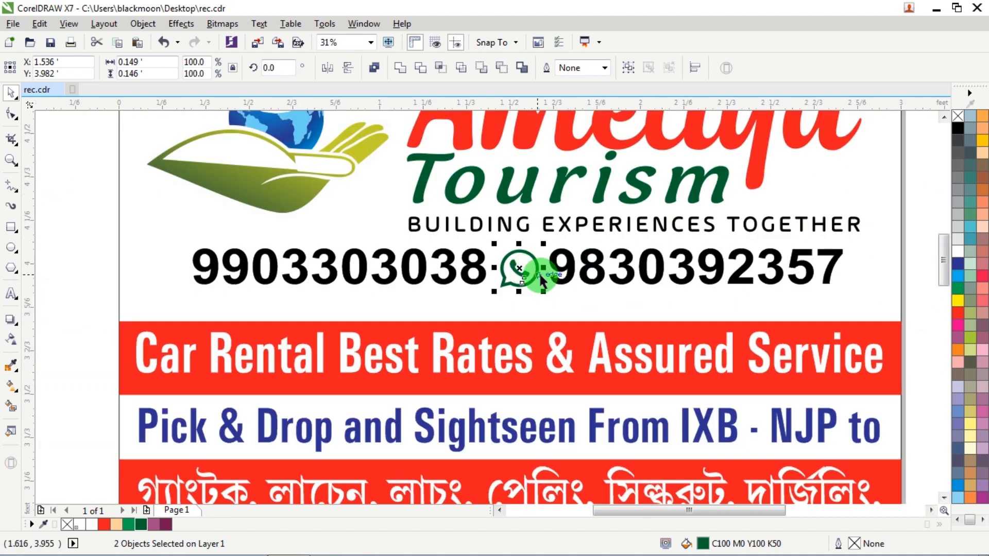
Add a space before the second phone number to widen the gap around the WhatsApp icon
scroll(539, 272, "up", 1)
left_click(11, 293)
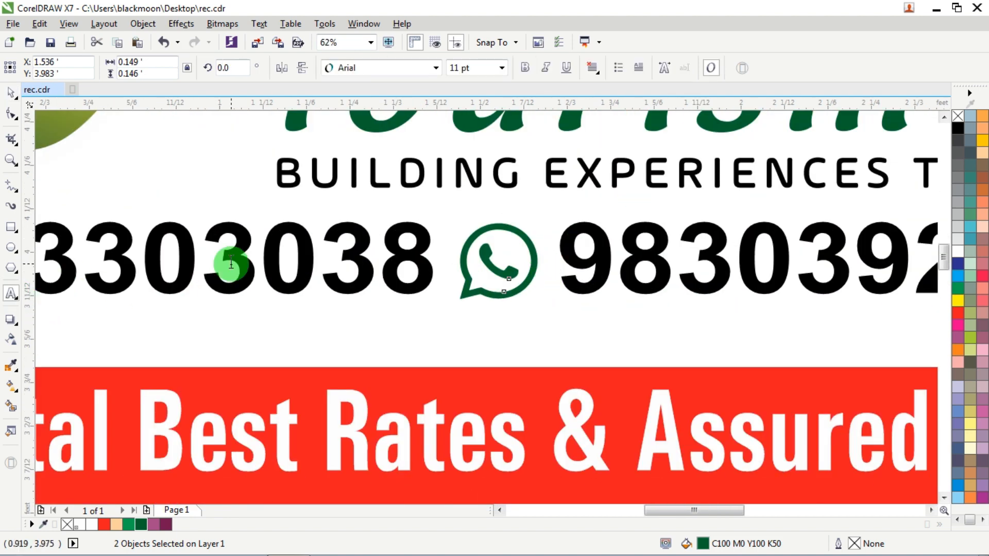
left_click(555, 243)
left_click(11, 116)
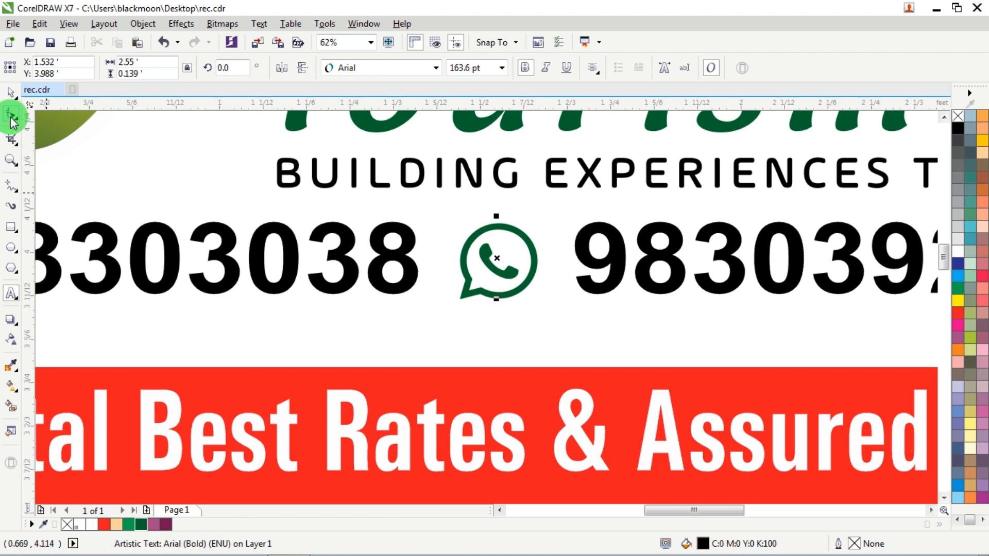
Nudge the WhatsApp icon up slightly and group it with the two phone numbers
left_click(509, 225)
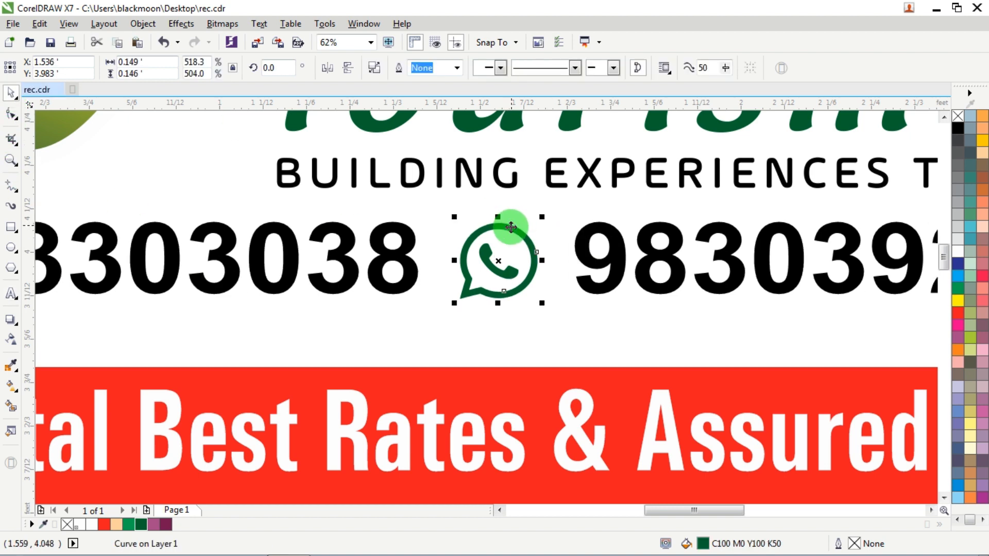
key("Up")
scroll(514, 226, "down", 2)
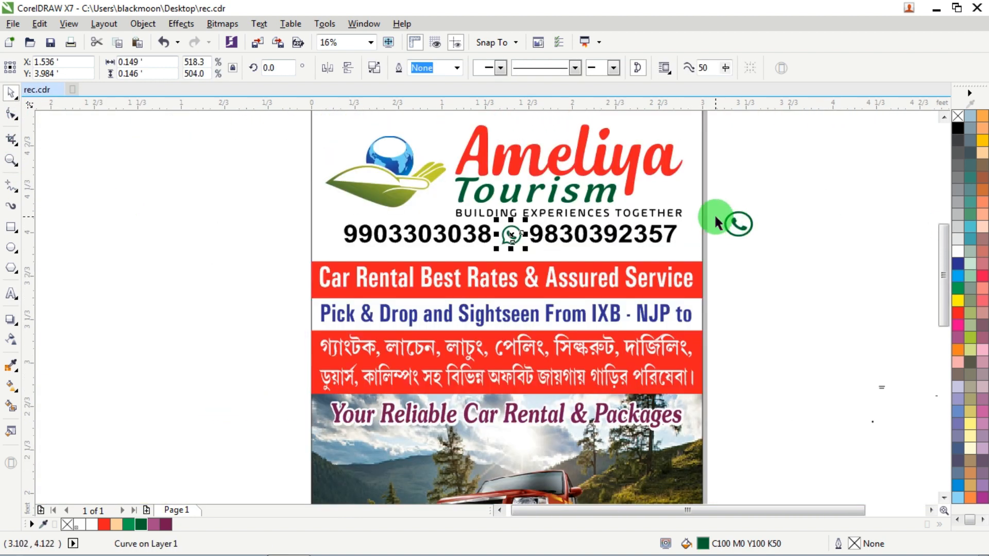
left_click_drag(715, 216, 327, 250)
key("ctrl+g")
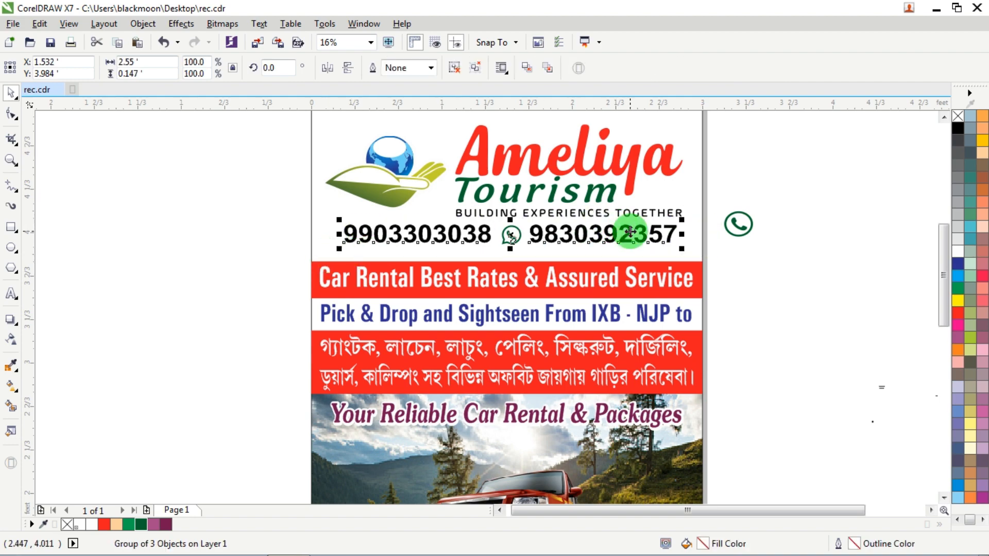
Shift the phone number group sideways and place the green phone icon before the first number, scaled to about 0.187 by 0.165 ft
scroll(629, 232, "up", 1)
left_click_drag(658, 233, 696, 242)
left_click_drag(775, 252, 774, 252)
scroll(822, 230, "down", 1)
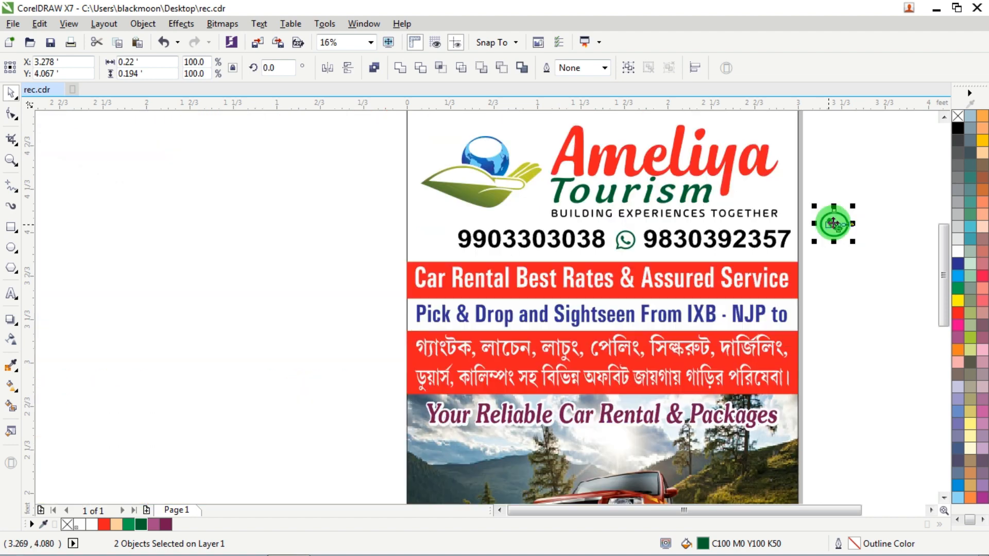
left_click_drag(834, 224, 453, 221)
scroll(437, 234, "up", 2)
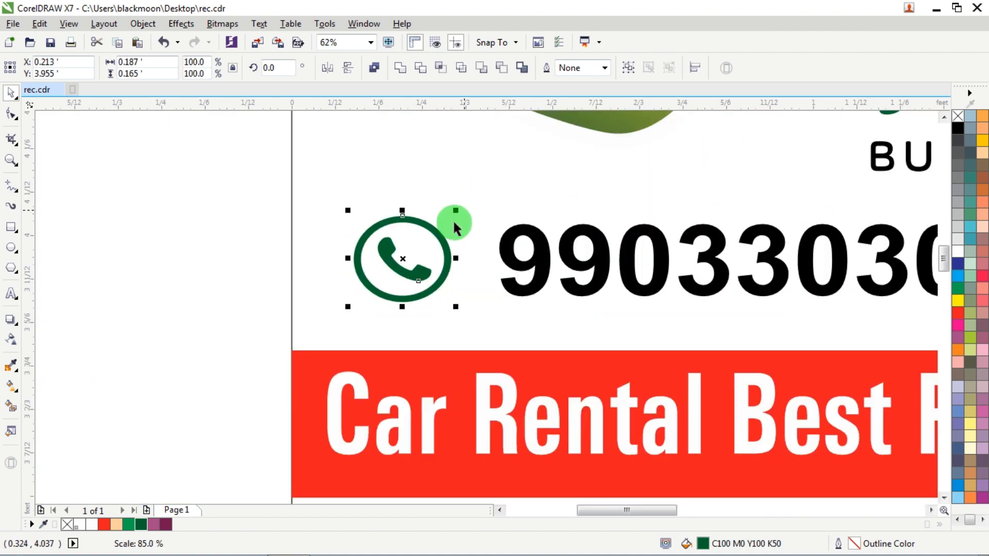
left_click_drag(422, 263, 441, 267)
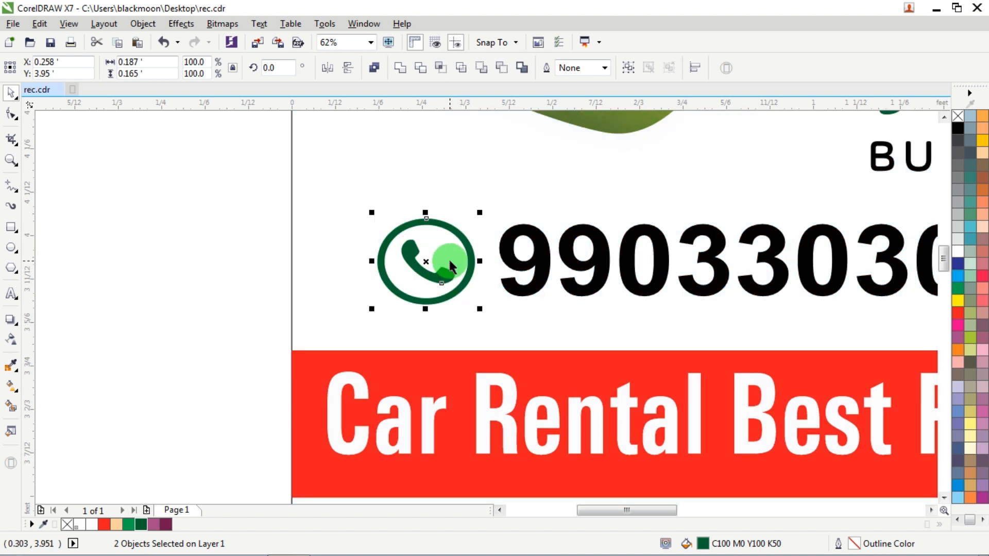
Narrow the green phone icon to about 0.181 ft wide so its ring looks rounder
scroll(518, 253, "up", 1)
left_click(505, 266)
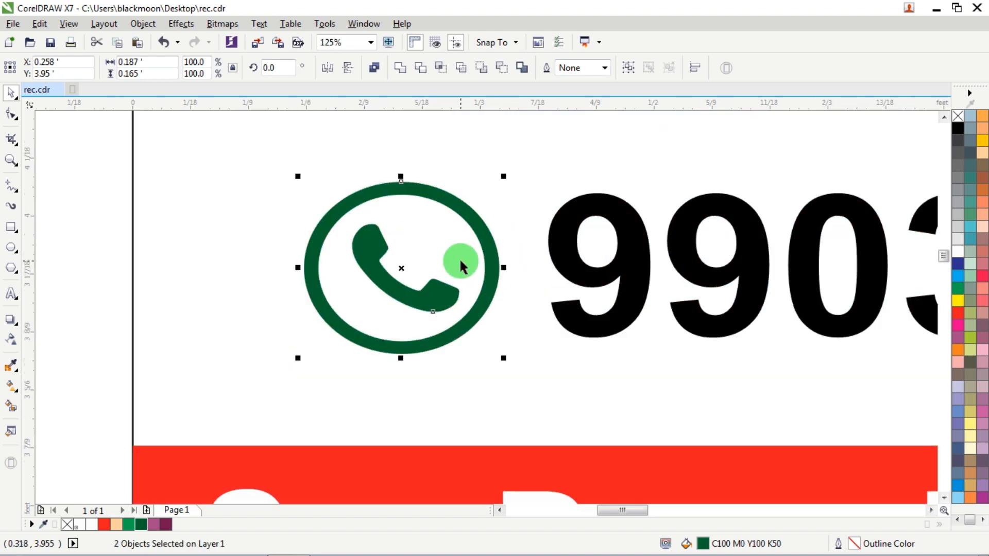
scroll(459, 262, "down", 2)
scroll(456, 253, "up", 2)
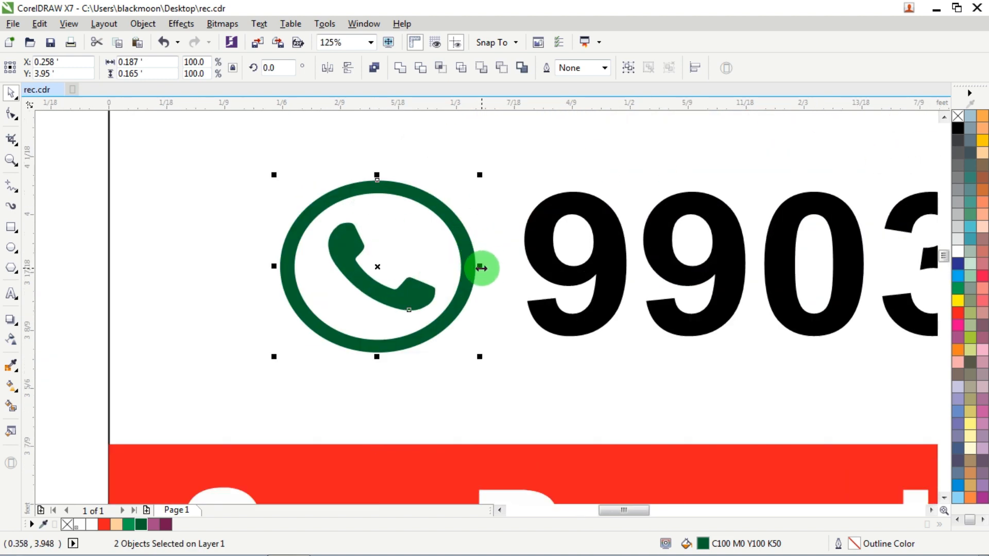
left_click_drag(481, 268, 503, 276)
scroll(463, 267, "up", 1)
scroll(463, 267, "up", 2)
key("ctrl+z")
scroll(503, 277, "down", 4)
scroll(452, 248, "down", 1)
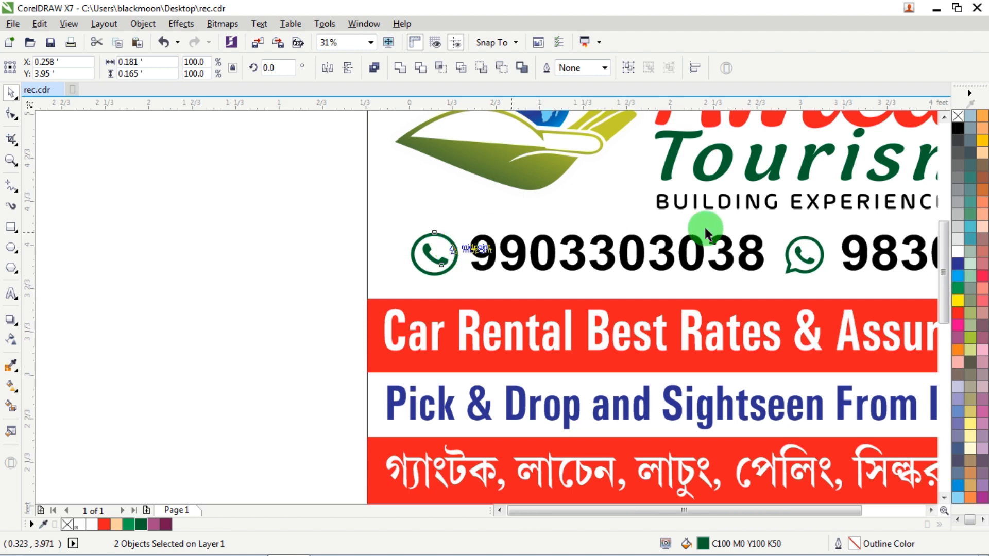
Try to align the phone icon by centers with the banner rectangle, and undo the alignment
left_click(629, 252, "shift")
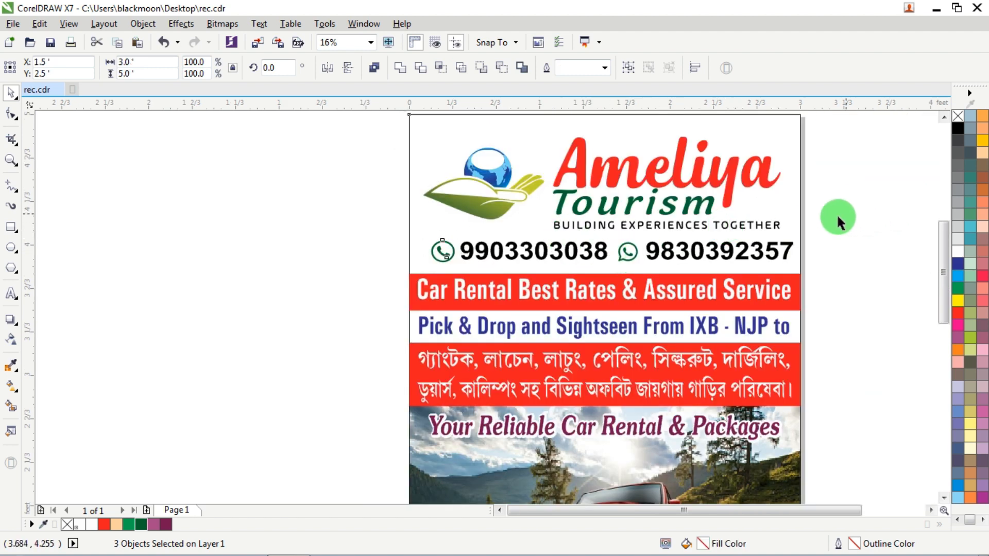
key("c")
key("Escape")
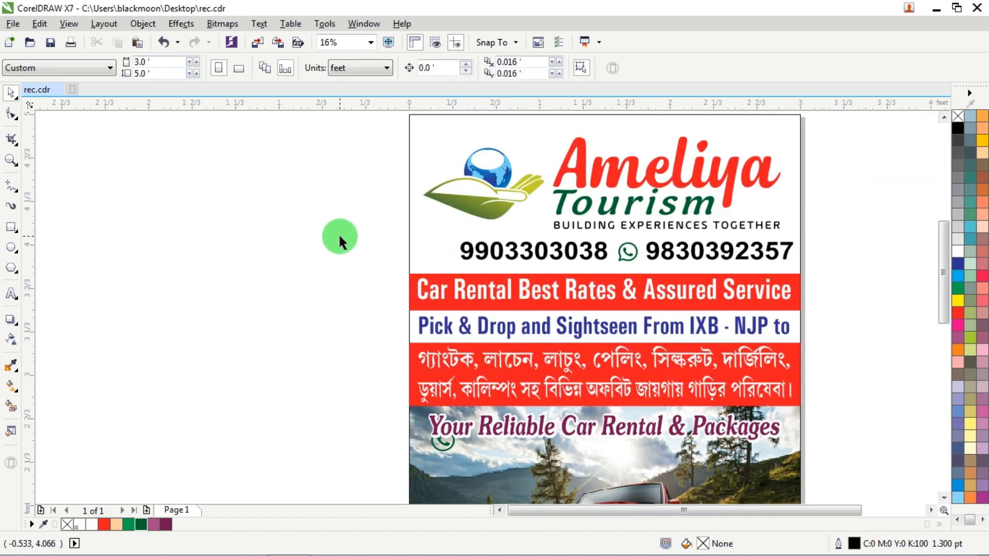
key("ctrl+z")
Group the phone icon with the phone number row and center the group horizontally on the banner
left_click_drag(365, 222, 482, 272)
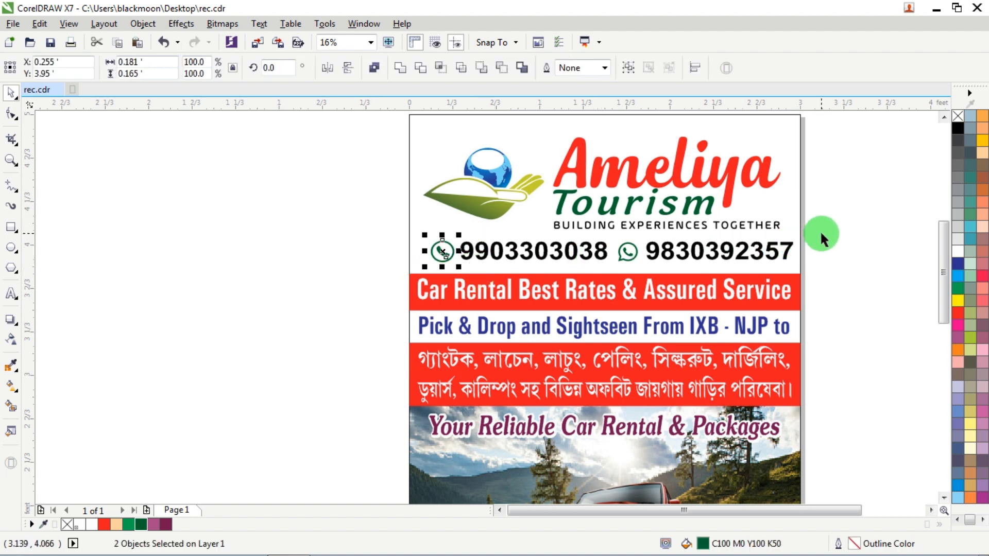
left_click_drag(820, 230, 407, 272)
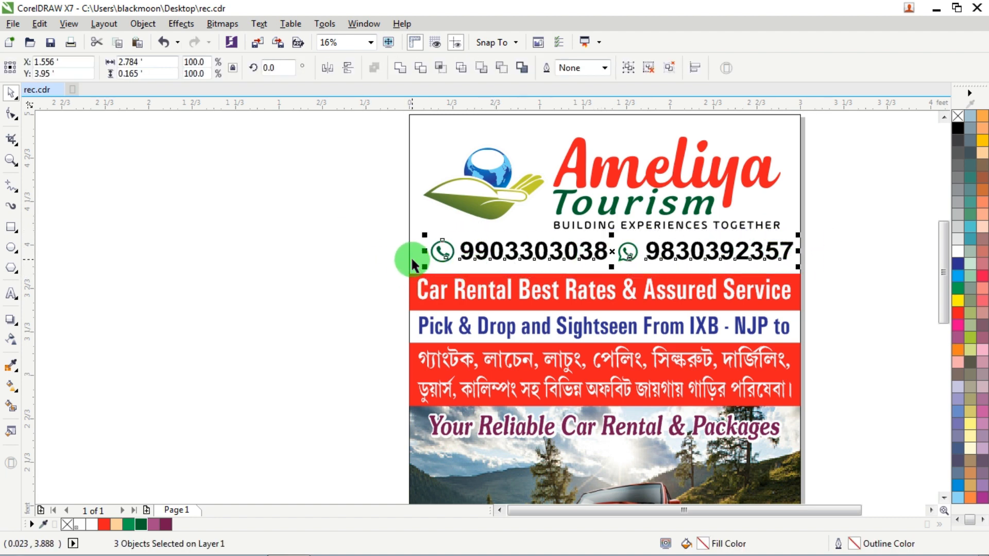
key("ctrl+g")
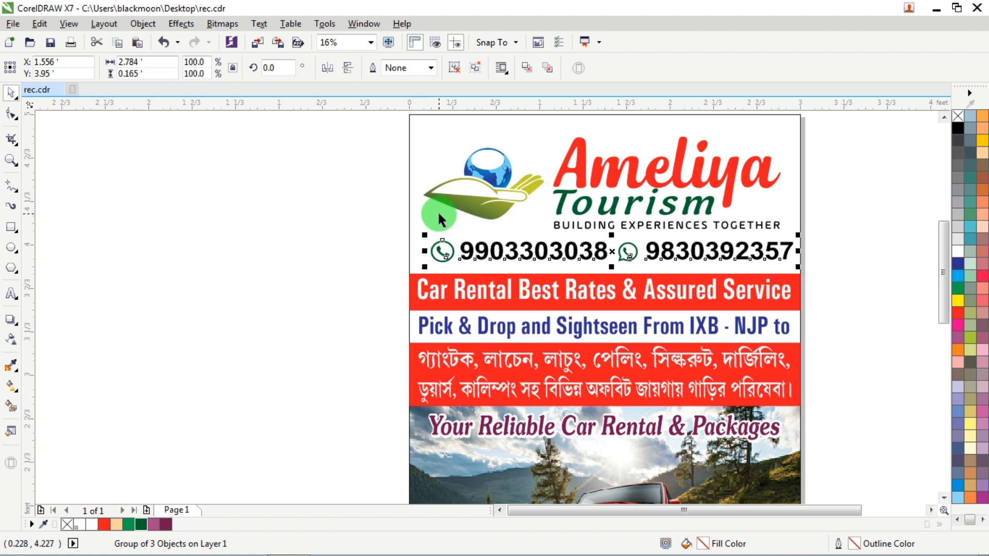
left_click(408, 180, "shift")
key("c")
left_click(276, 222)
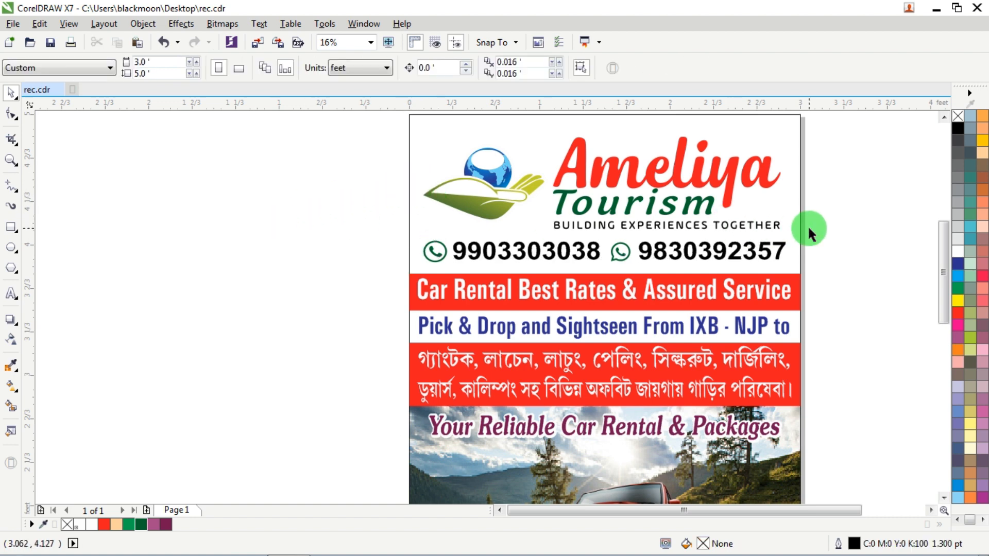
Raise the grouped contact row toward the tagline, to a vertical position of about 3.977 ft
left_click_drag(822, 229, 372, 272)
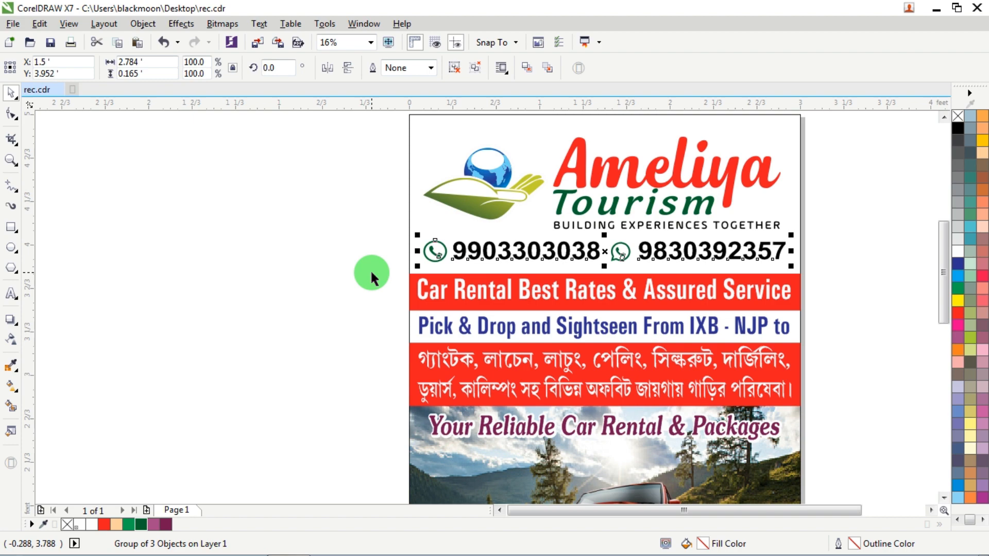
key("Up")
scroll(629, 243, "up", 4)
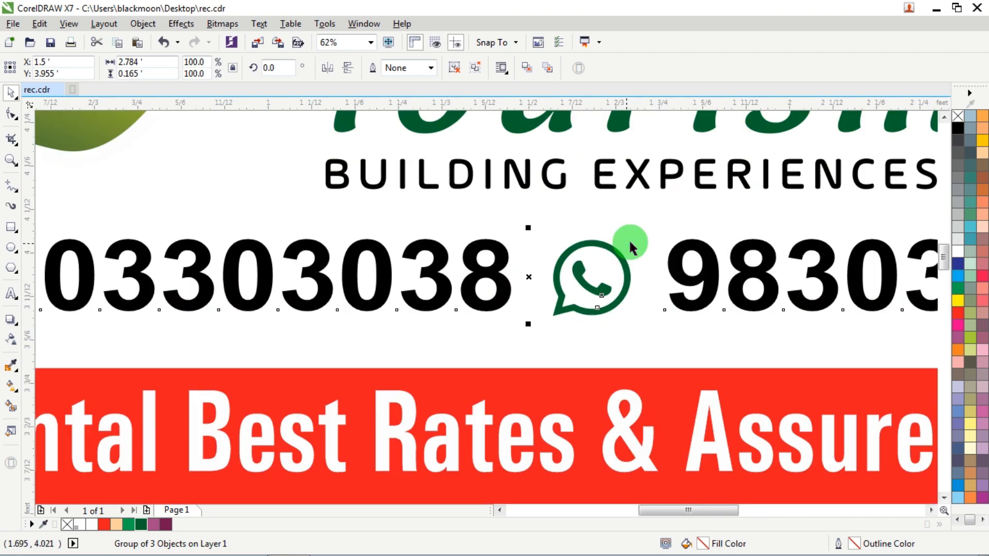
left_click_drag(697, 243, 706, 232)
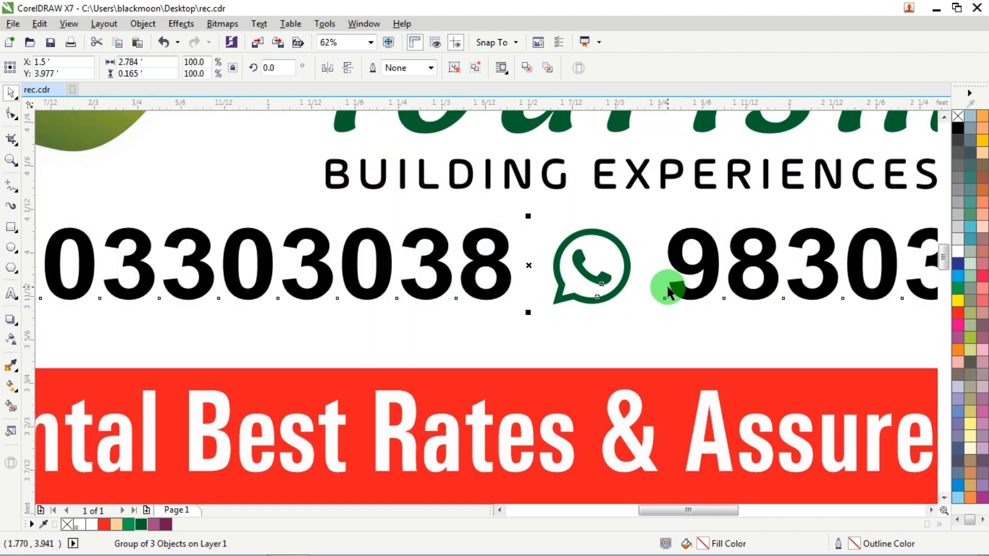
Ungroup the contact row and group only the two parts of the WhatsApp icon together
left_click(627, 255)
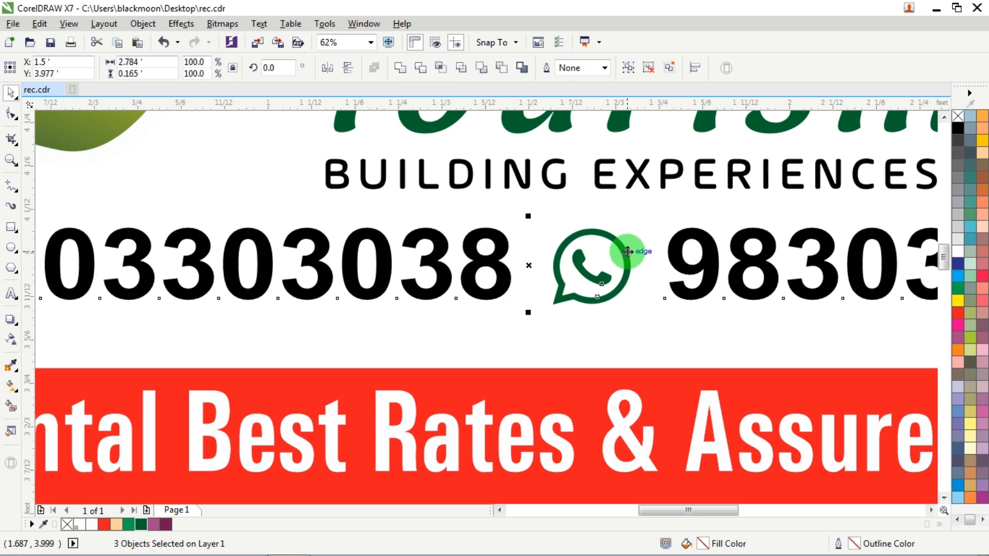
scroll(626, 252, "down", 4)
left_click(274, 230)
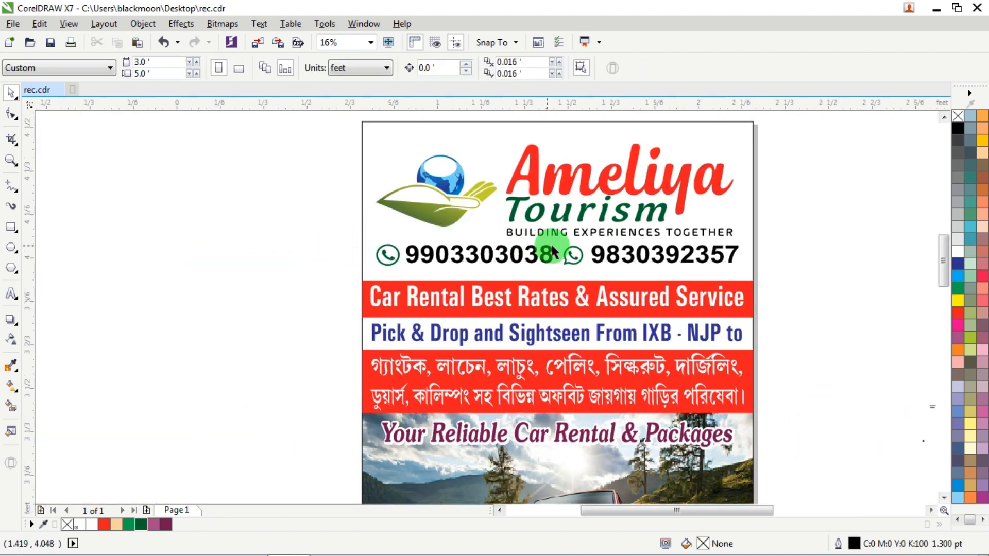
scroll(553, 252, "up", 4)
left_click(641, 282)
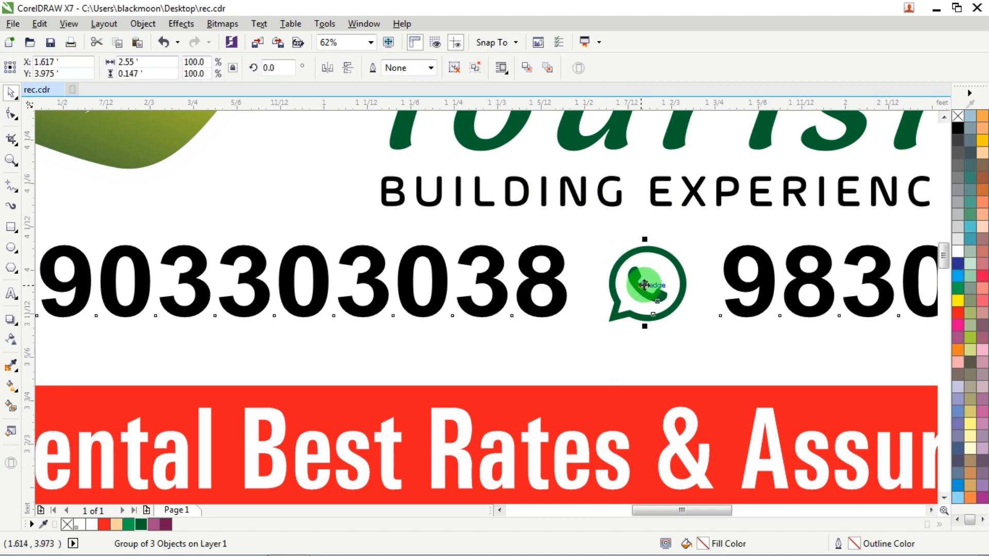
key("ctrl+u")
left_click(724, 340)
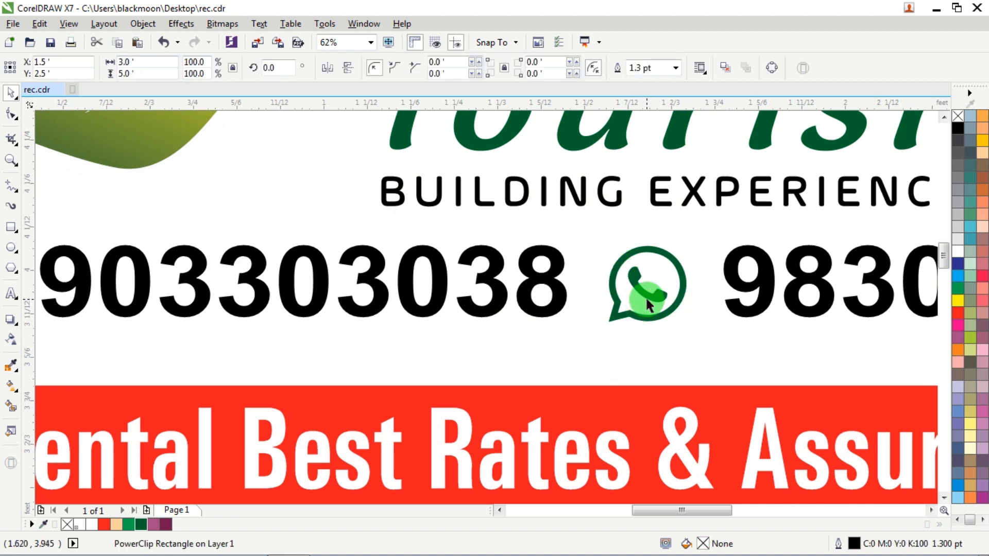
left_click(653, 295)
left_click(659, 254, "shift")
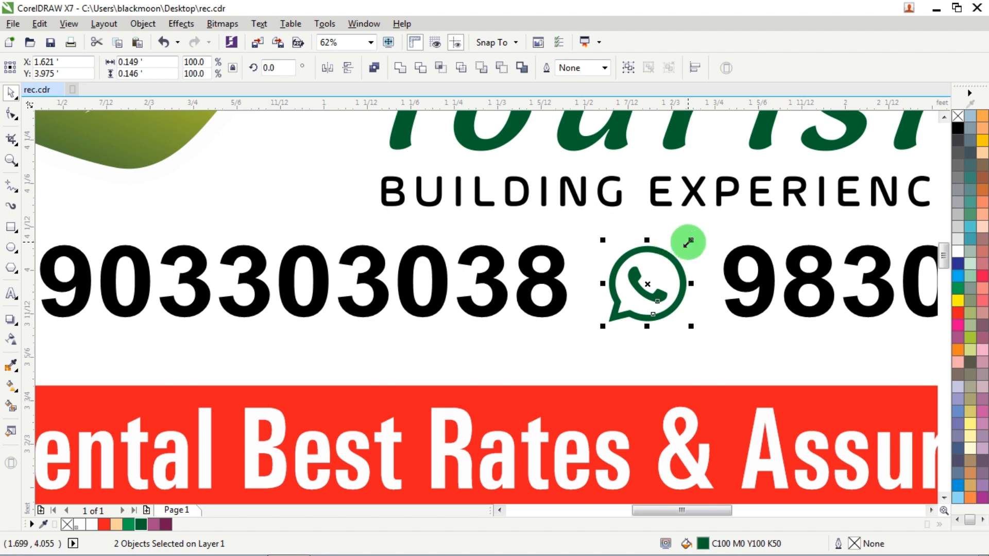
key("ctrl+g")
Enlarge the WhatsApp icon to 109%, about 0.162 by 0.159 ft, keeping its center in place
scroll(692, 244, "up", 2)
left_click_drag(687, 240, 697, 232)
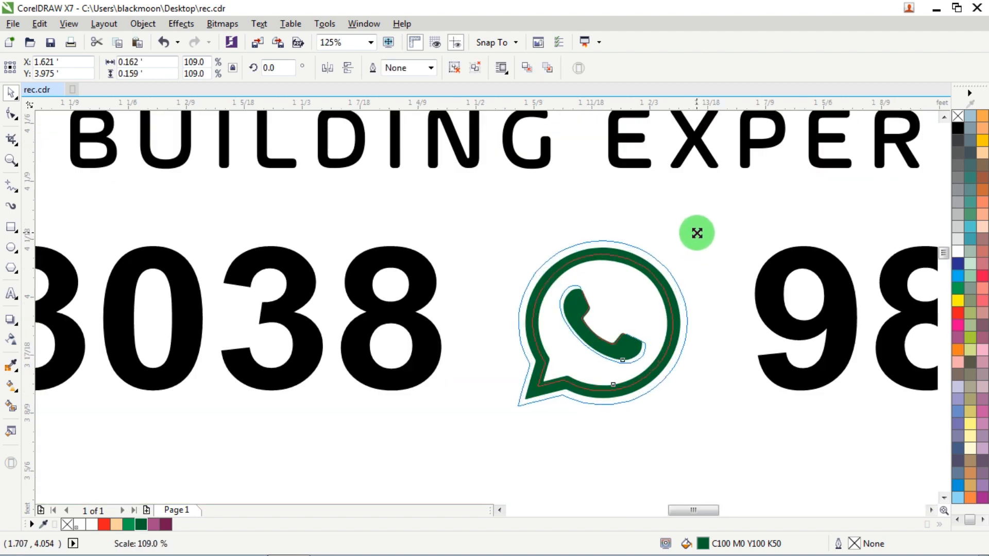
scroll(691, 239, "down", 3)
scroll(653, 242, "down", 3)
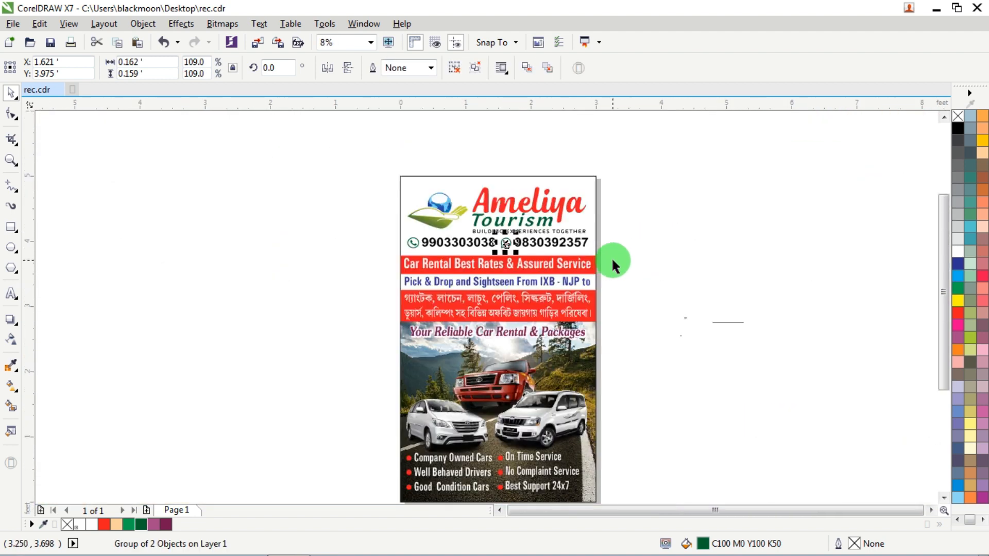
left_click(647, 211)
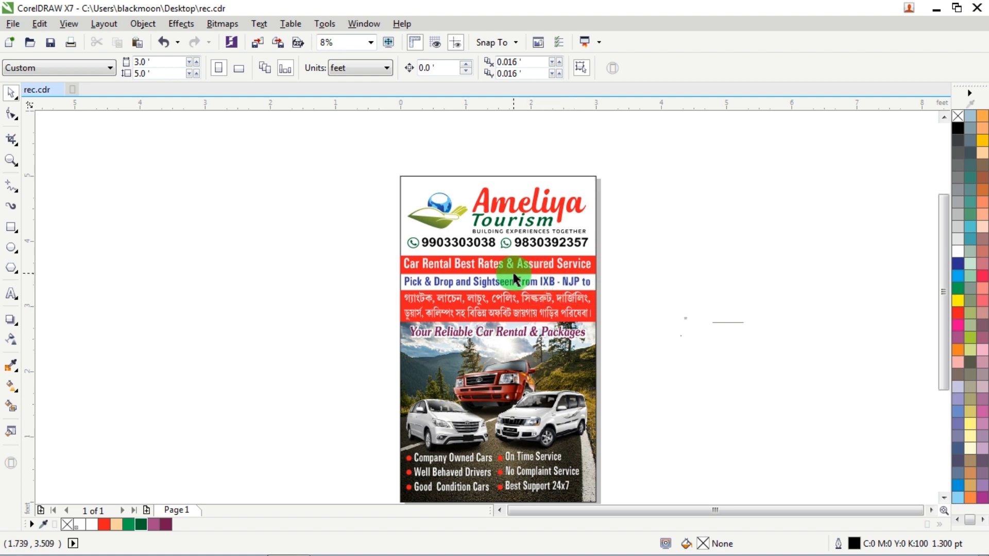
Move the red bands, their text lines and the car rental tagline down together to a vertical position of about 3.072 ft
left_click_drag(349, 340, 351, 340)
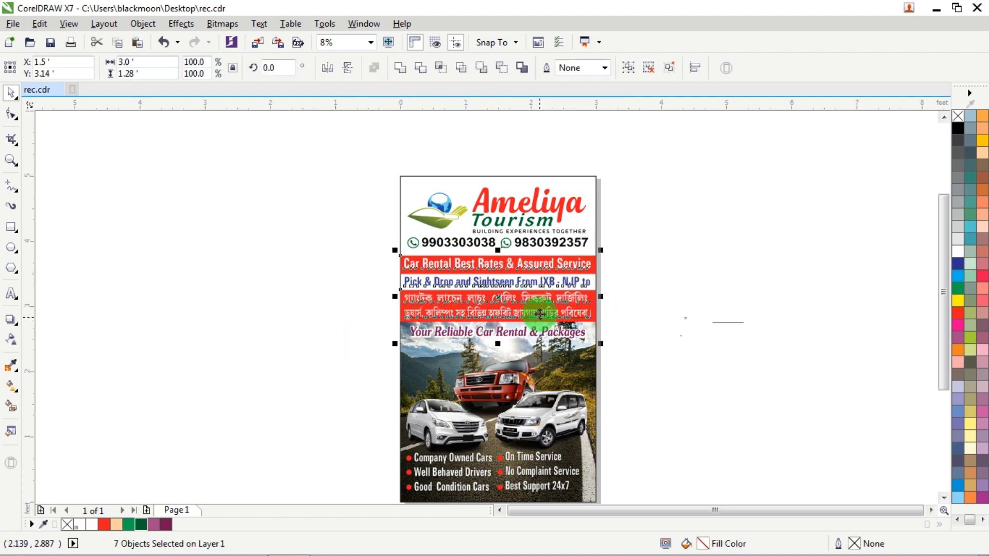
scroll(511, 338, "up", 2)
key("Down")
key("Down")
key("Down")
key("Down")
key("Down")
key("Down")
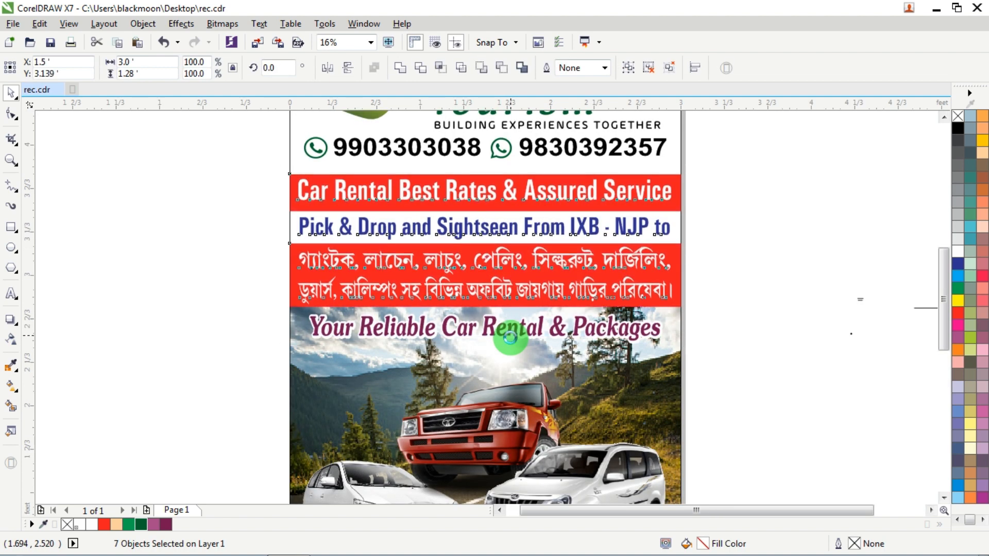
key("Down")
key("Down")
key("Down")
key("Down")
key("Down")
key("Down")
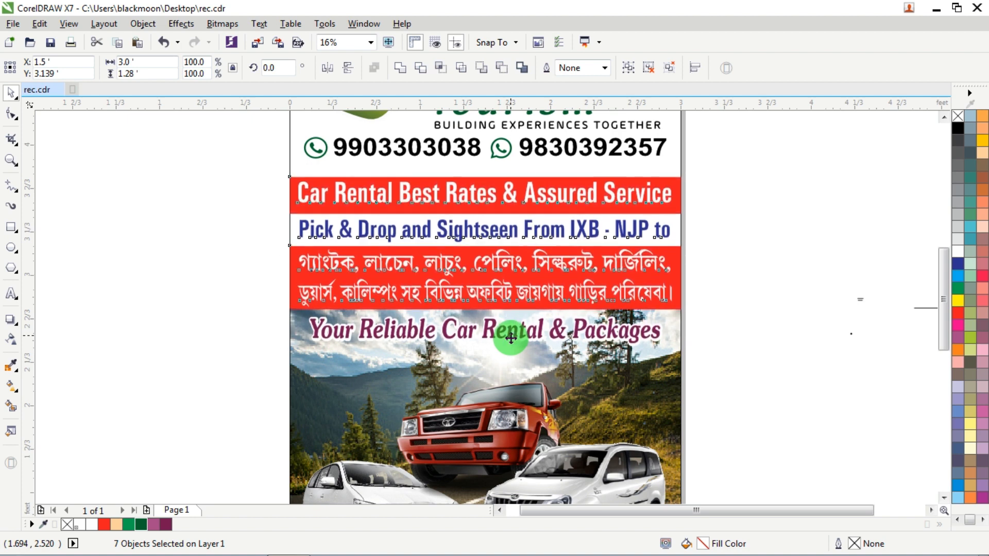
key("Down")
key("Down")
key("Down")
key("Down")
key("Down")
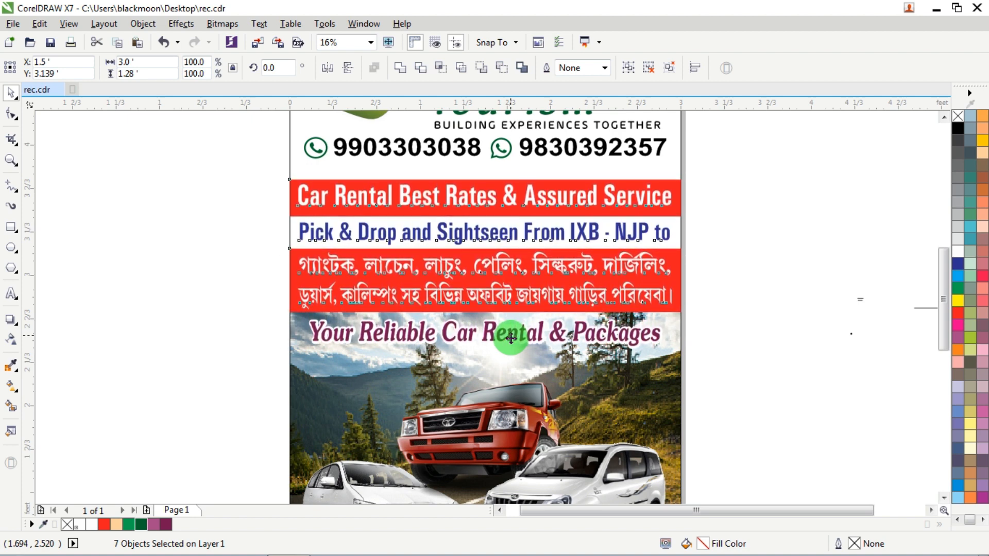
key("Down")
key("Down")
key("Down")
key("Down")
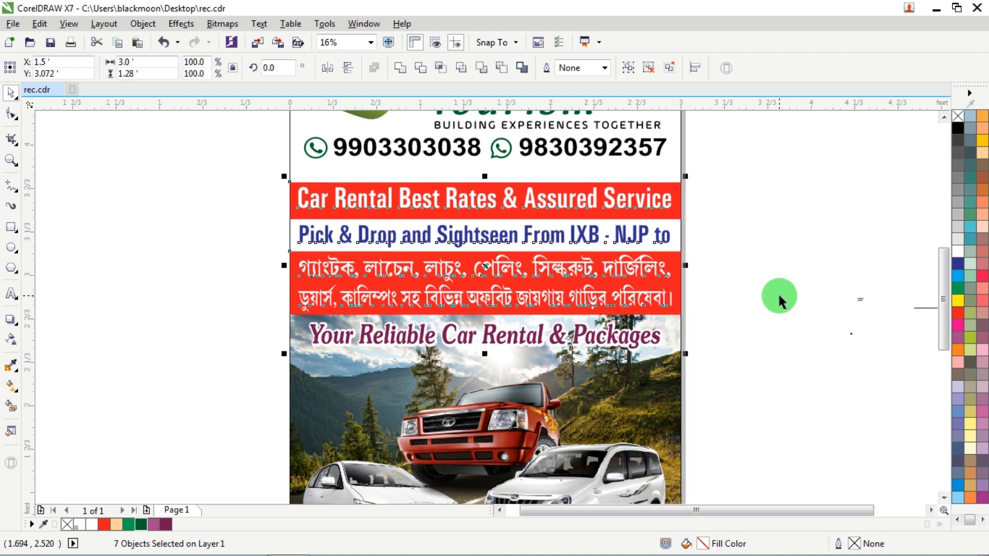
Place the website and email text line beneath the phone numbers and enlarge it to about 2.864 by 0.08 ft
scroll(876, 309, "up", 2)
scroll(745, 294, "down", 2)
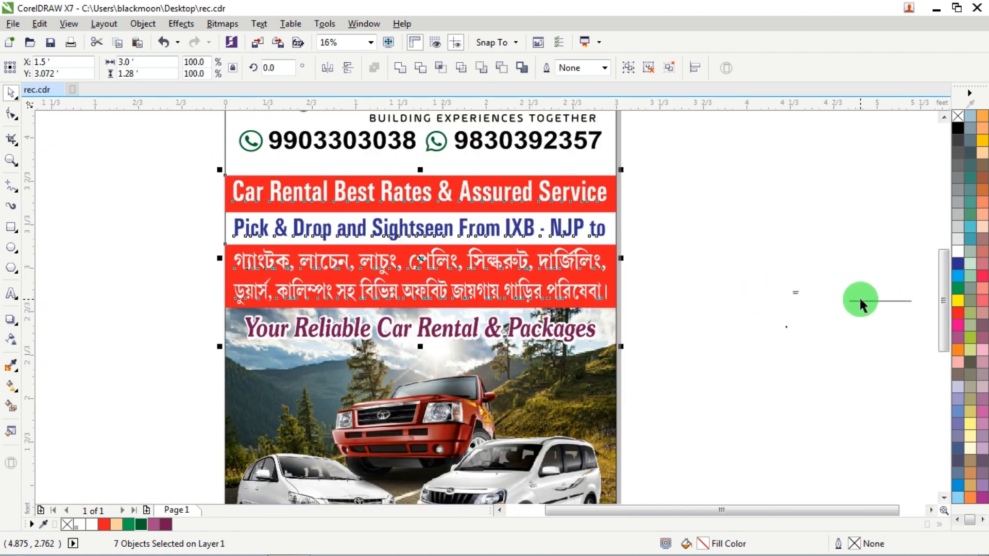
left_click_drag(859, 301, 621, 206)
scroll(239, 155, "up", 2)
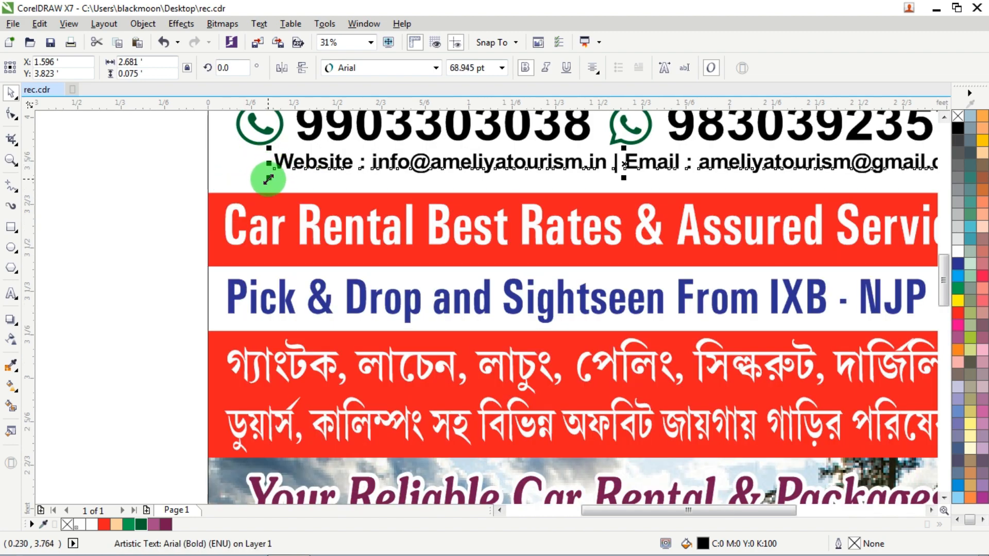
left_click_drag(268, 181, 222, 181)
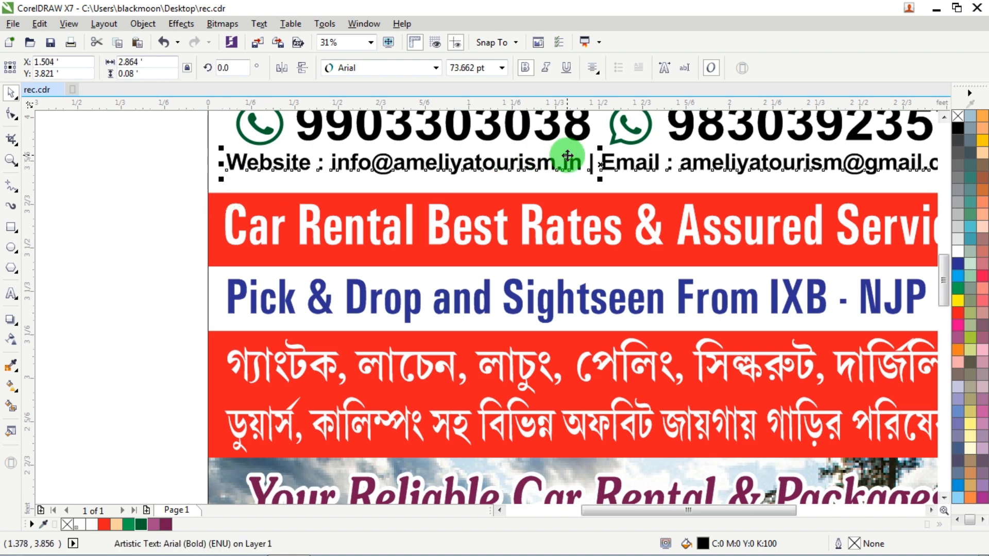
Lower the website and email line slightly and center it horizontally on the banner
left_click_drag(573, 160, 583, 163)
left_click(219, 176, "shift")
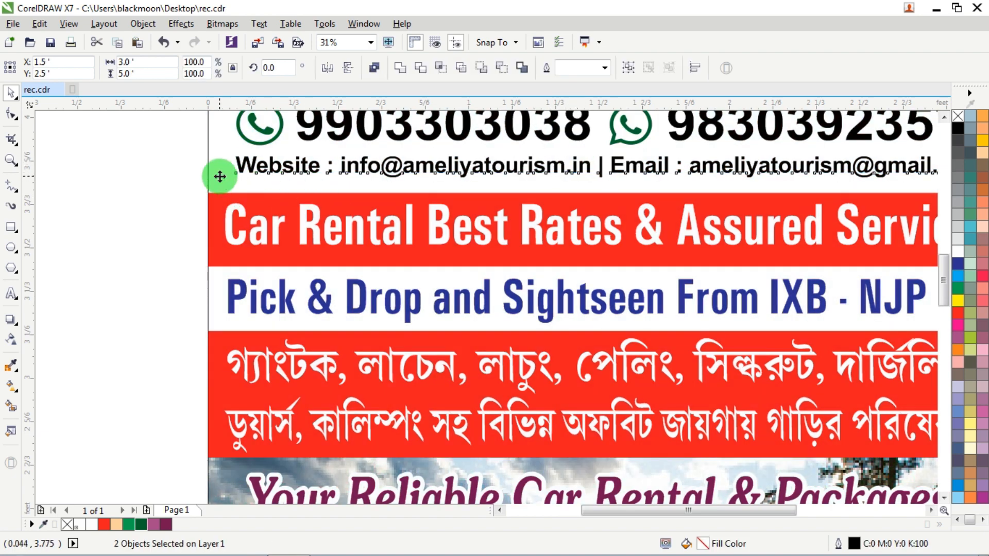
key("c")
left_click(134, 193)
scroll(150, 197, "down", 1)
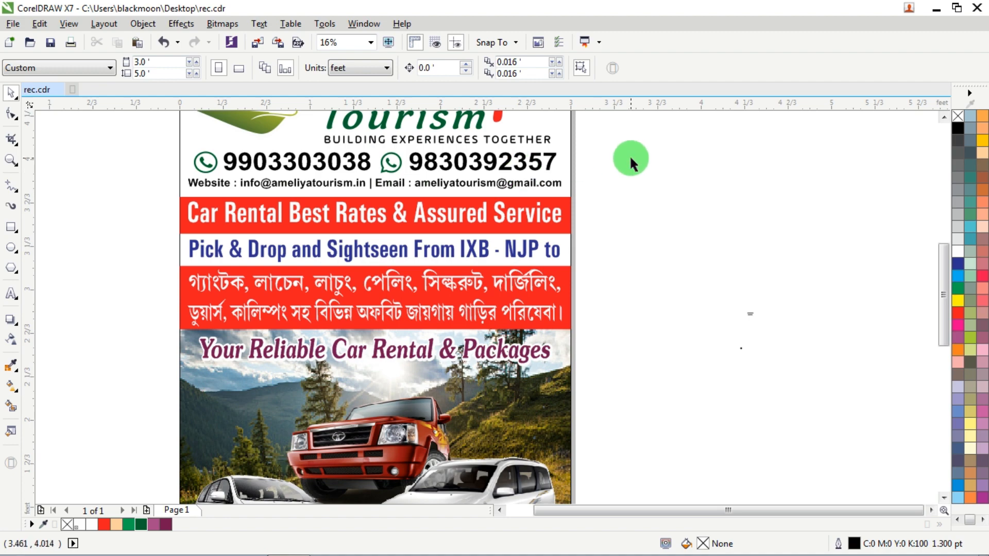
Move the small Book Now text closer to the banner, to about X 3.791 ft and Y 2.655 ft
scroll(600, 154, "down", 1)
left_click(944, 117)
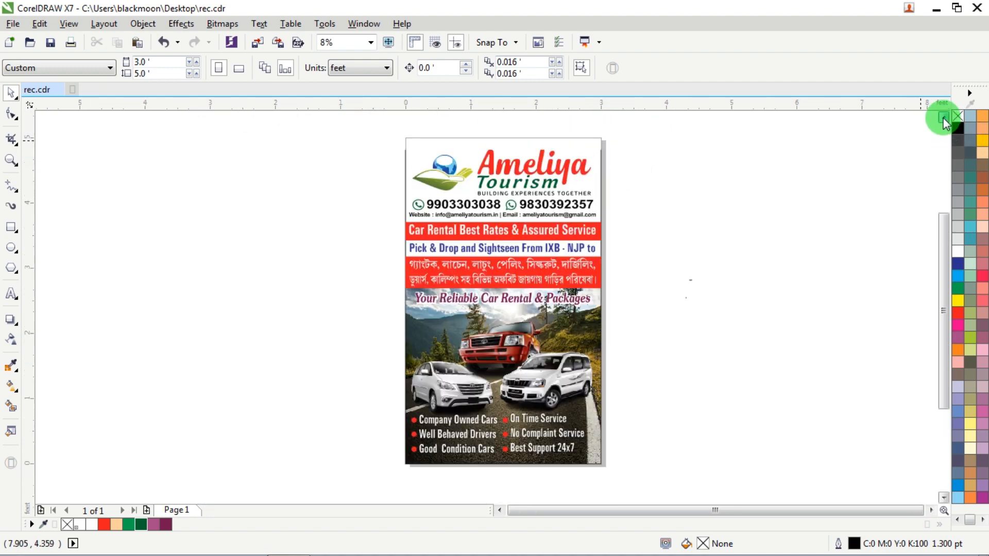
scroll(548, 219, "up", 1)
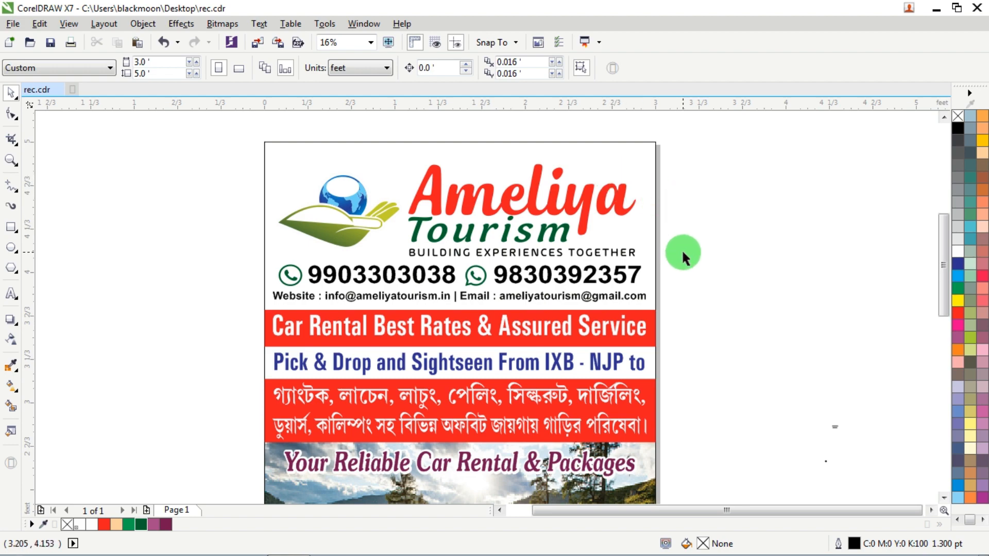
left_click(944, 497)
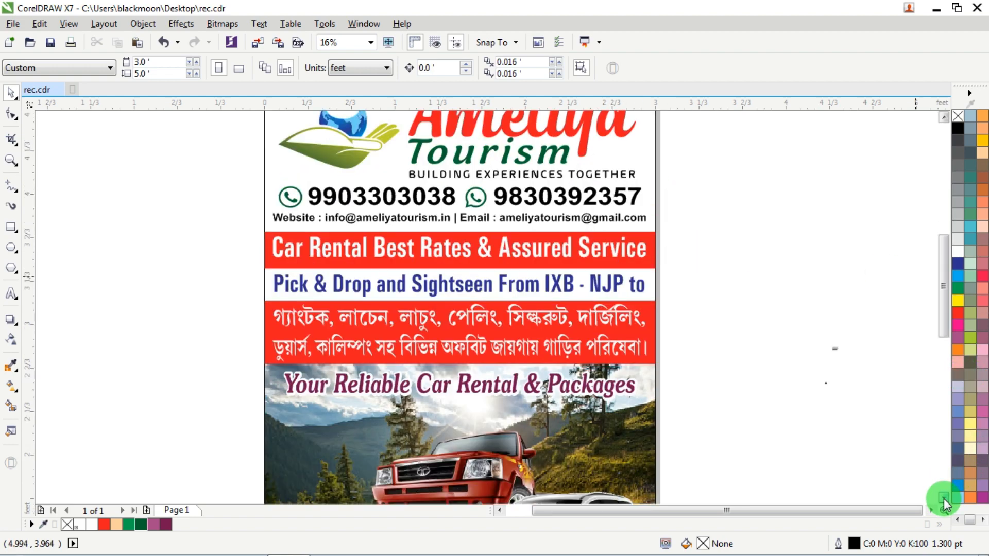
left_click(944, 497)
left_click(944, 497)
scroll(851, 249, "up", 2)
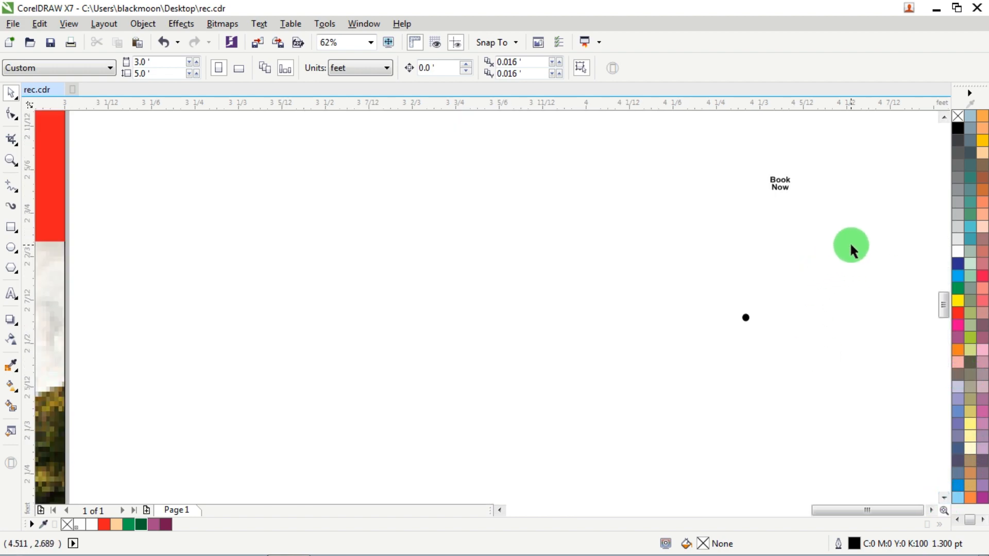
left_click(776, 194)
left_click_drag(776, 194, 481, 263)
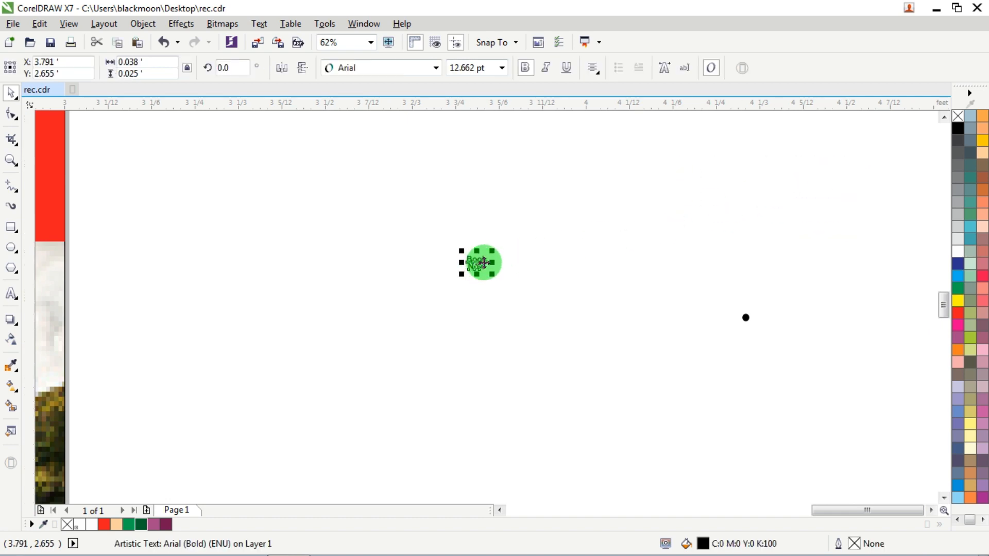
Draw a circle about 0.372 ft in diameter over the rear of the right white car and fill it red
scroll(484, 263, "down", 2)
scroll(336, 404, "up", 1)
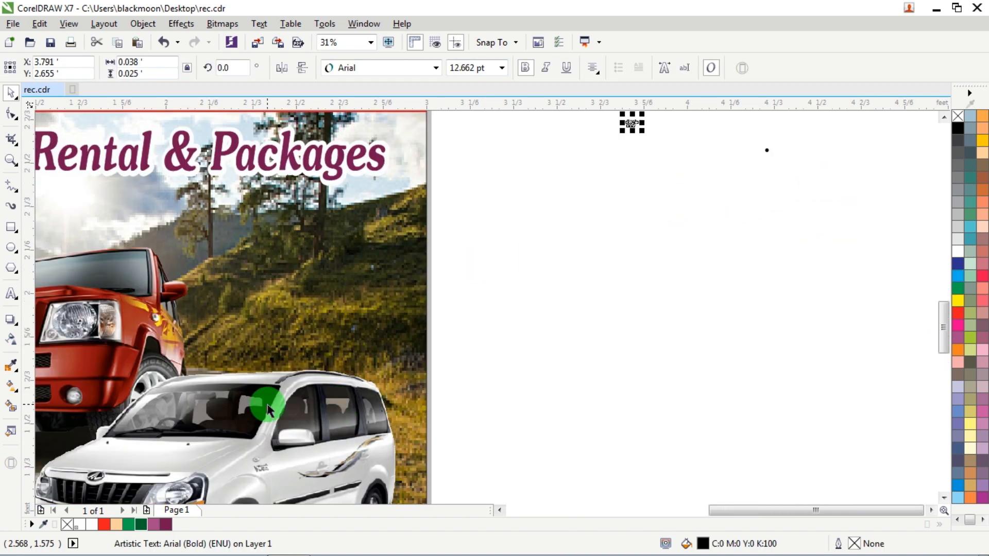
left_click(10, 249)
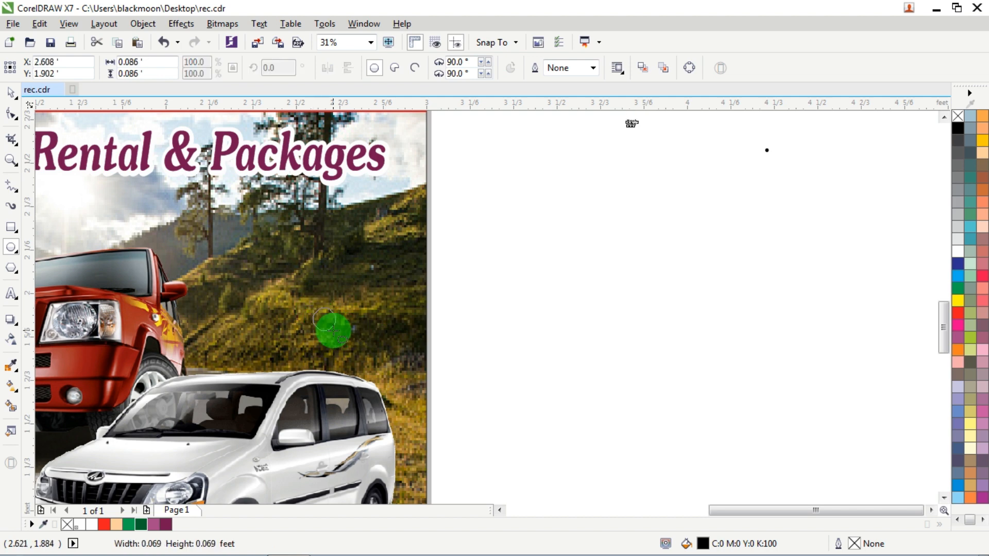
left_click_drag(307, 303, 416, 384)
left_click(957, 312)
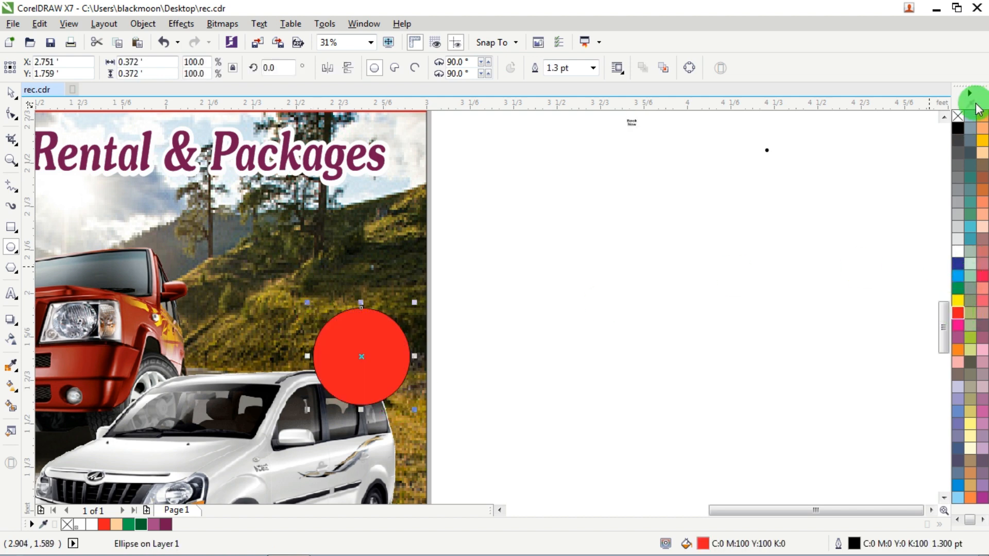
Try a white 5 pt outline on the red circle, and undo the width change
right_click(961, 253)
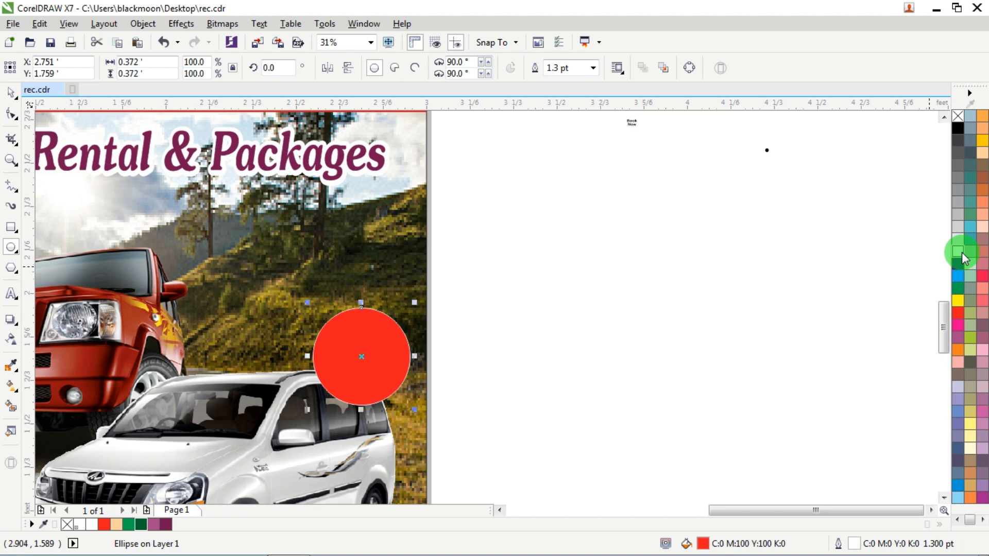
key("F12")
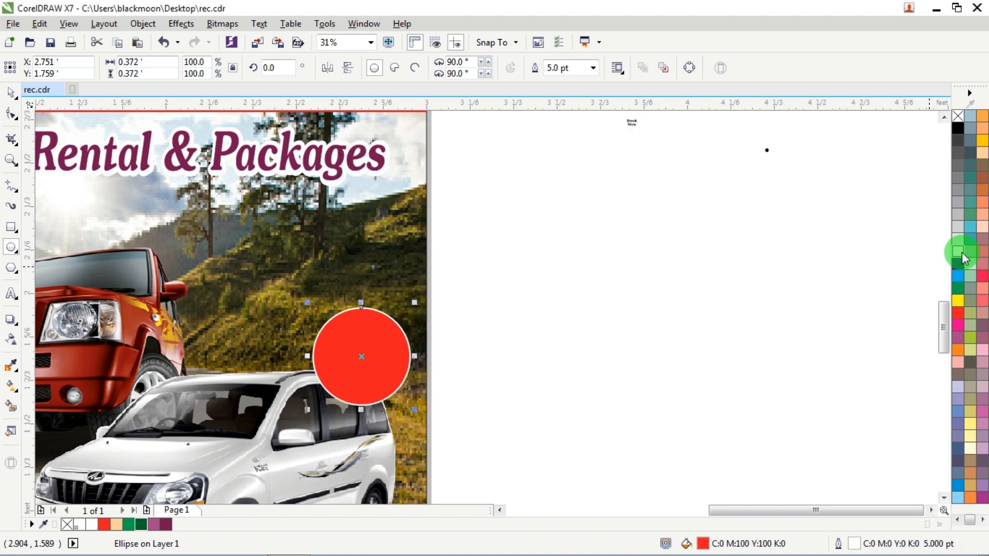
left_click(13, 93)
key("ctrl+z")
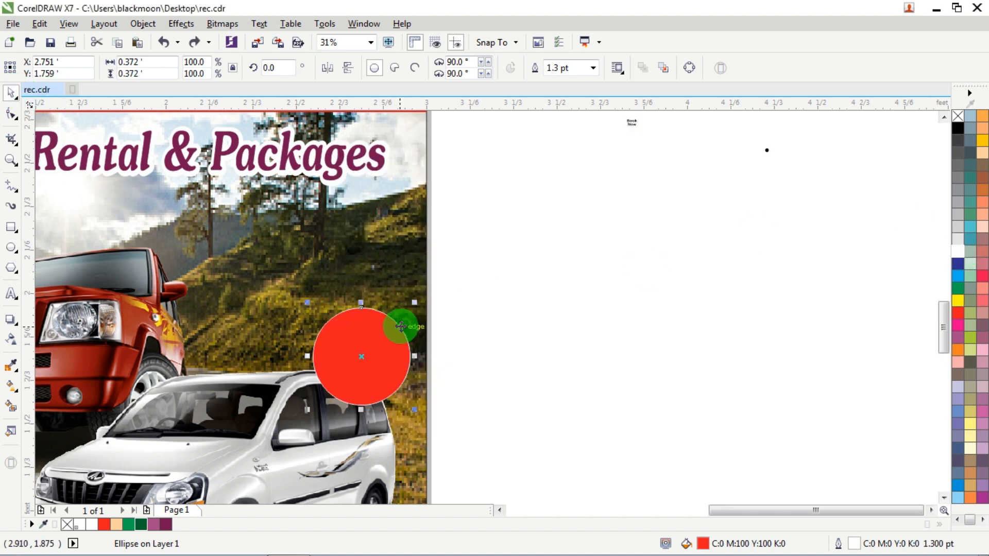
Remove the red circle's outline and add a concentric copy scaled to about 85.1%, 0.317 ft across
right_click(958, 115)
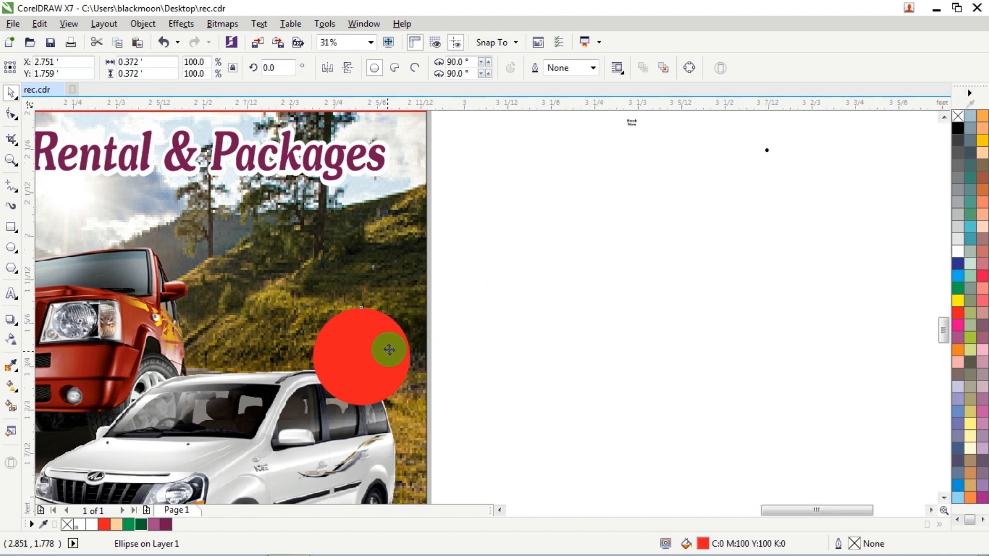
scroll(389, 349, "up", 2)
left_click_drag(437, 263, 444, 283)
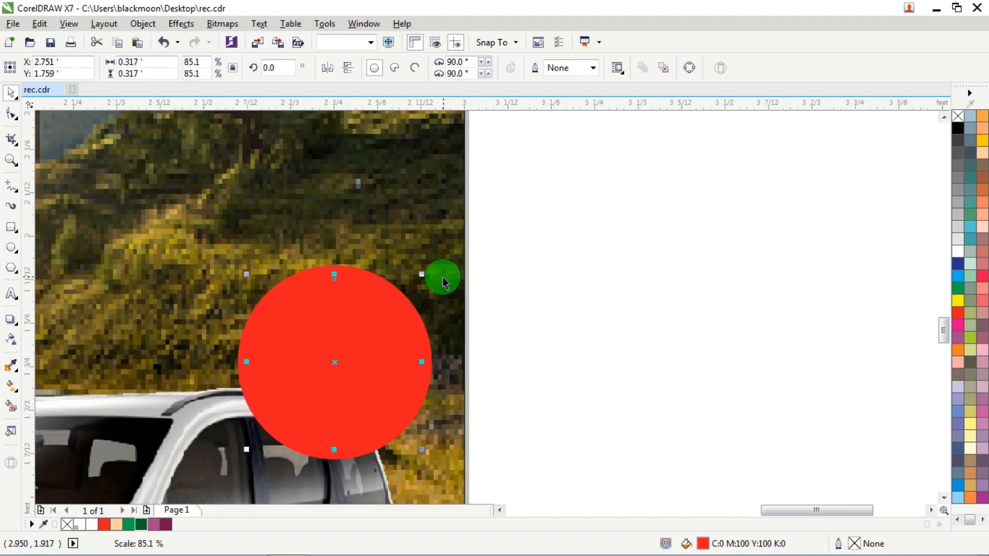
Turn the inner circle into an unfilled ring with a white 8 pt outline
right_click(957, 250)
key("F12")
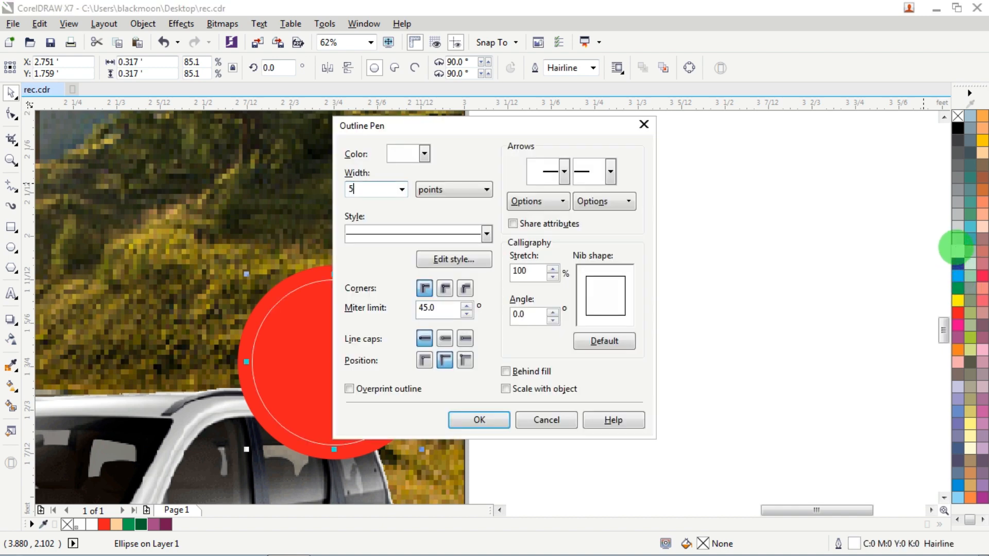
key("Return")
key("F12")
type("8")
key("Return")
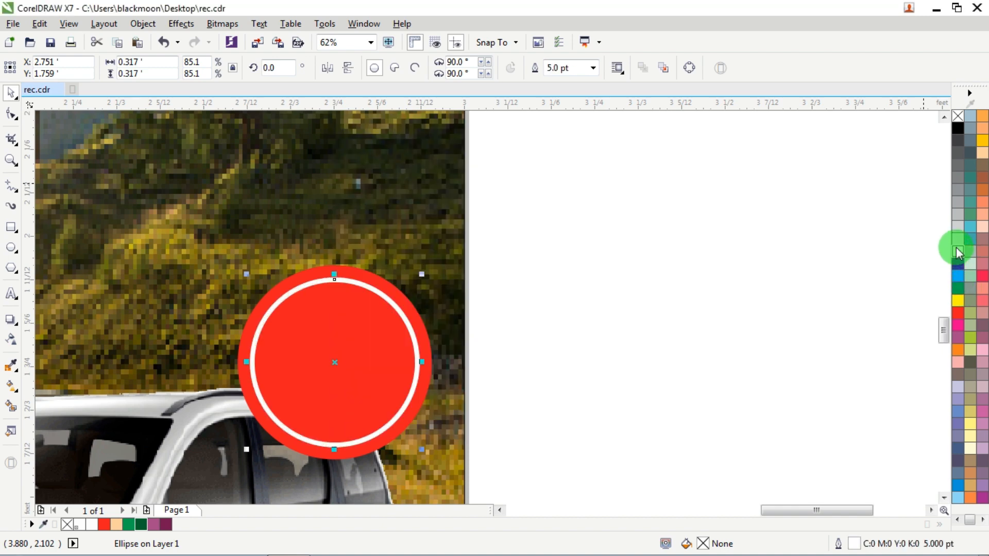
Place the Book Now text inside the round badge and color it white
scroll(434, 338, "down", 4)
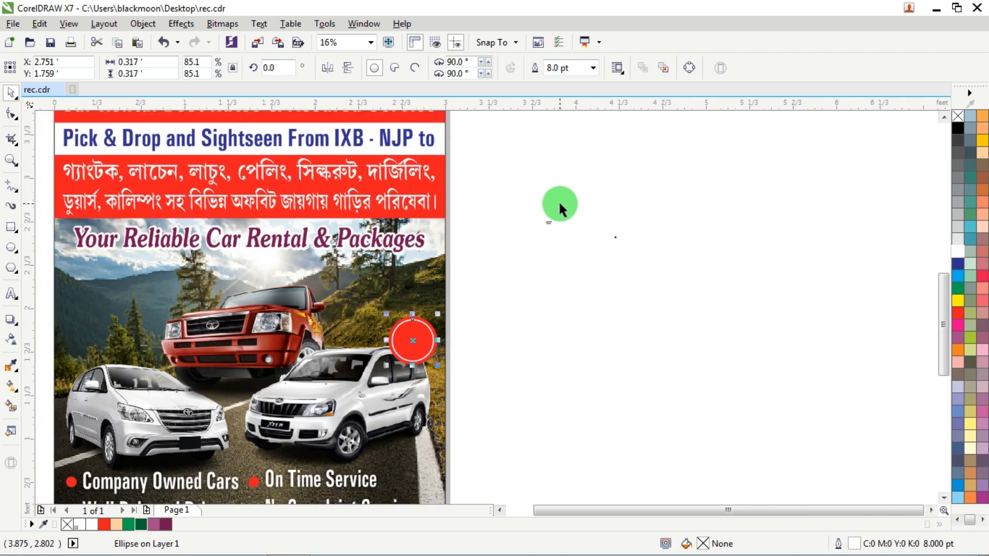
left_click_drag(571, 192, 413, 341)
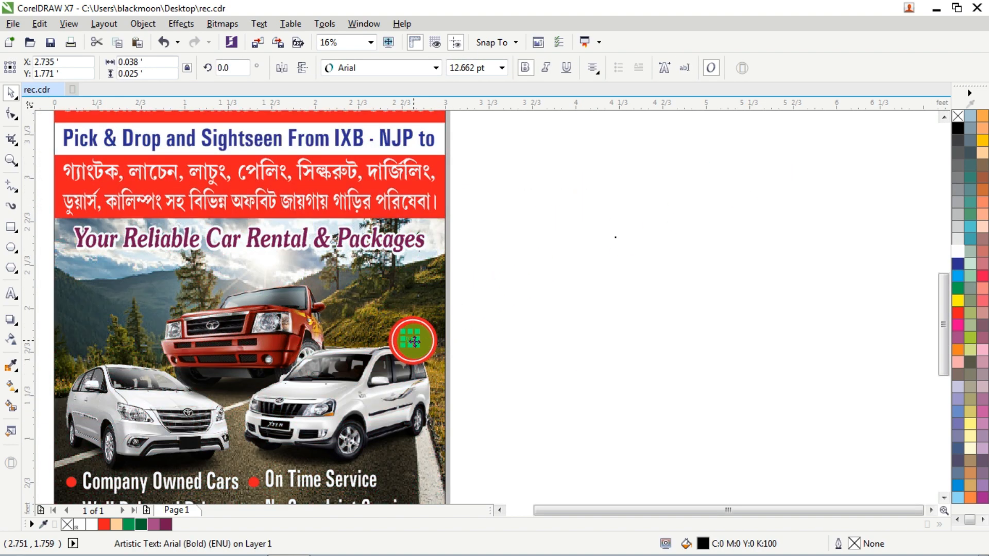
scroll(414, 341, "up", 4)
left_click(957, 247)
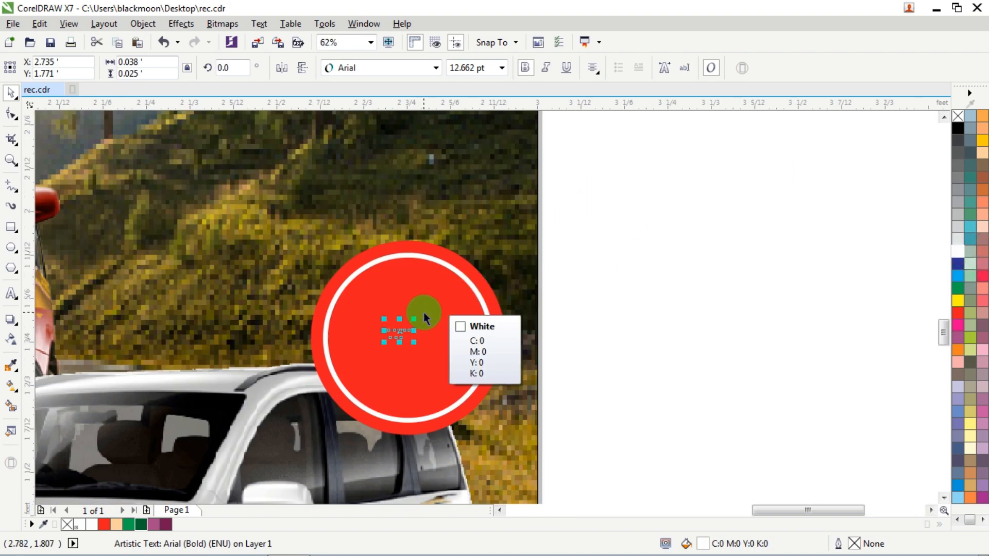
Enlarge the Book Now text to about 0.23 by 0.152 ft and center it within the white ring
left_click_drag(416, 320, 460, 283)
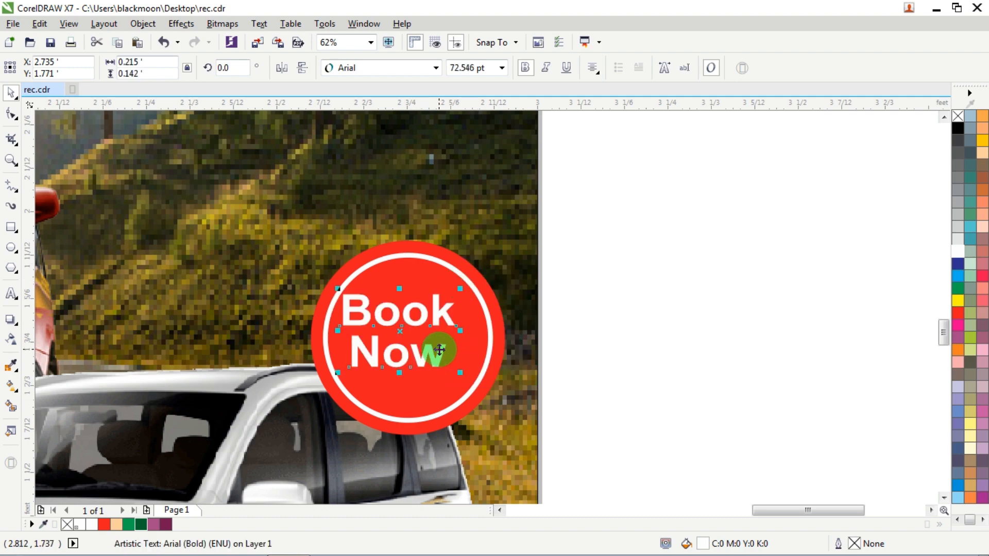
left_click_drag(438, 351, 453, 355)
scroll(453, 335, "up", 2)
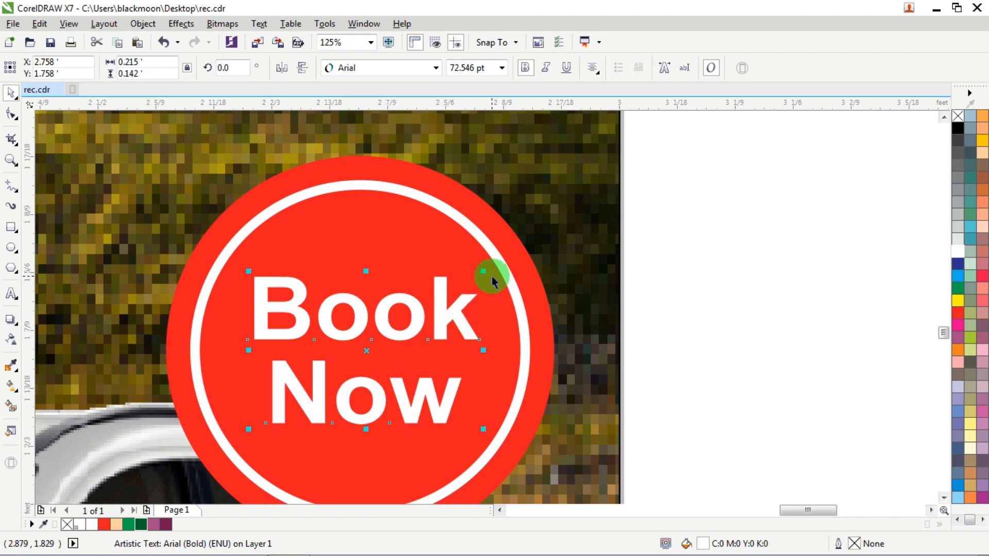
left_click_drag(481, 271, 495, 261)
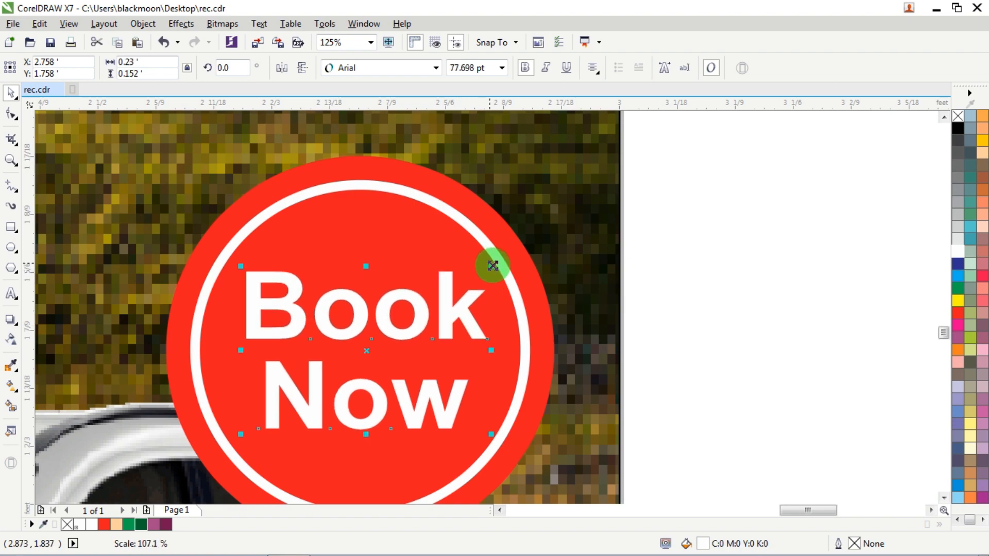
scroll(620, 227, "down", 2)
left_click(620, 227)
Move the two badge circles and the Book Now text together slightly upward, to about X 2.755 ft and Y 1.773 ft
scroll(575, 284, "down", 2)
left_click_drag(585, 255, 451, 326)
scroll(549, 276, "up", 4)
left_click_drag(442, 293, 448, 285)
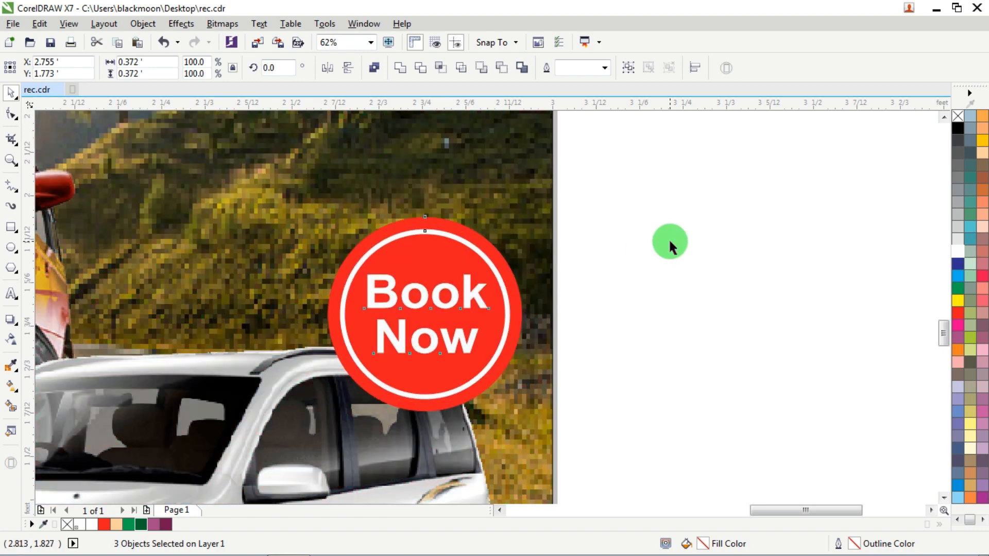
left_click(669, 240)
Inspect the Book Now badge's ring, the overall banner layout and the logo and contact objects in the header
left_click(477, 255)
scroll(500, 232, "up", 1)
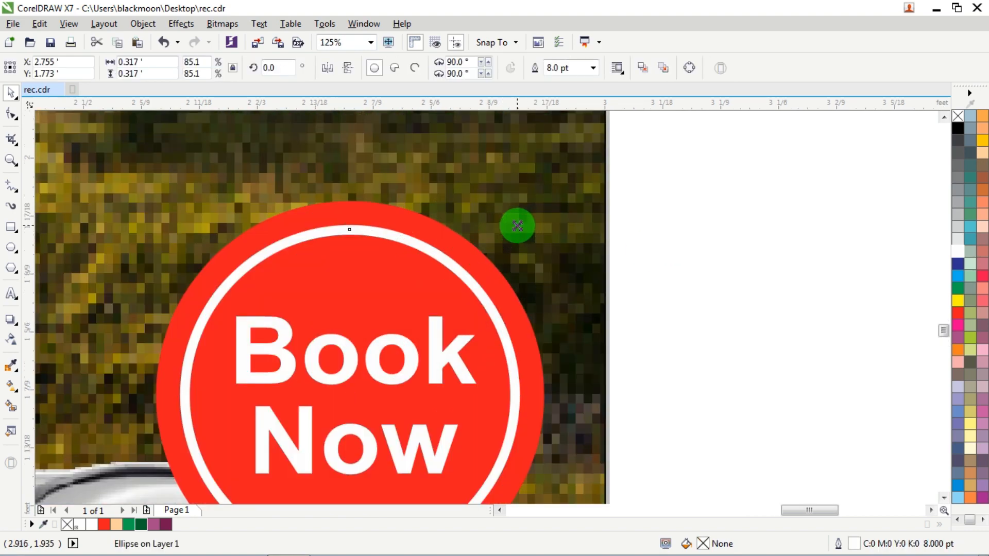
scroll(518, 226, "down", 2)
left_click(647, 248)
scroll(648, 249, "down", 1)
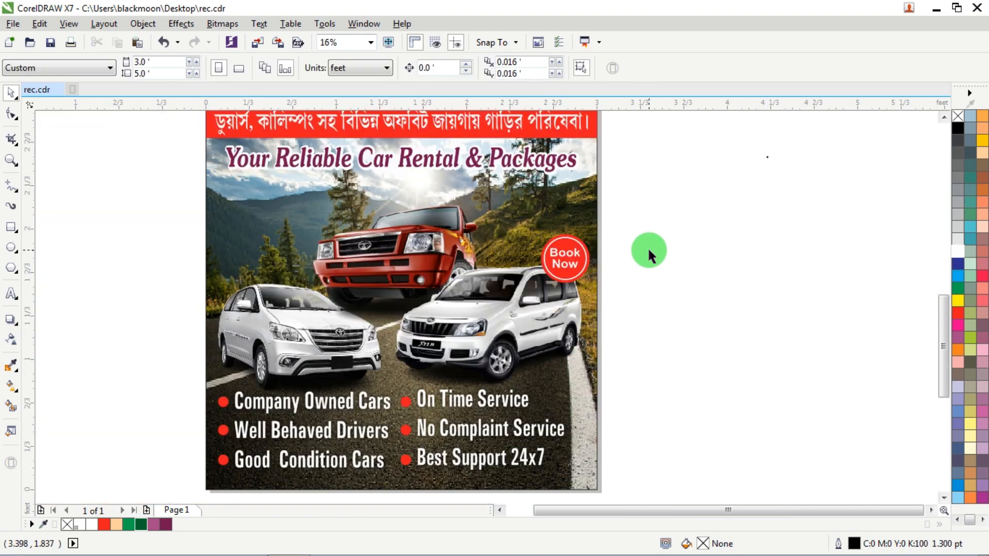
scroll(648, 238, "down", 2)
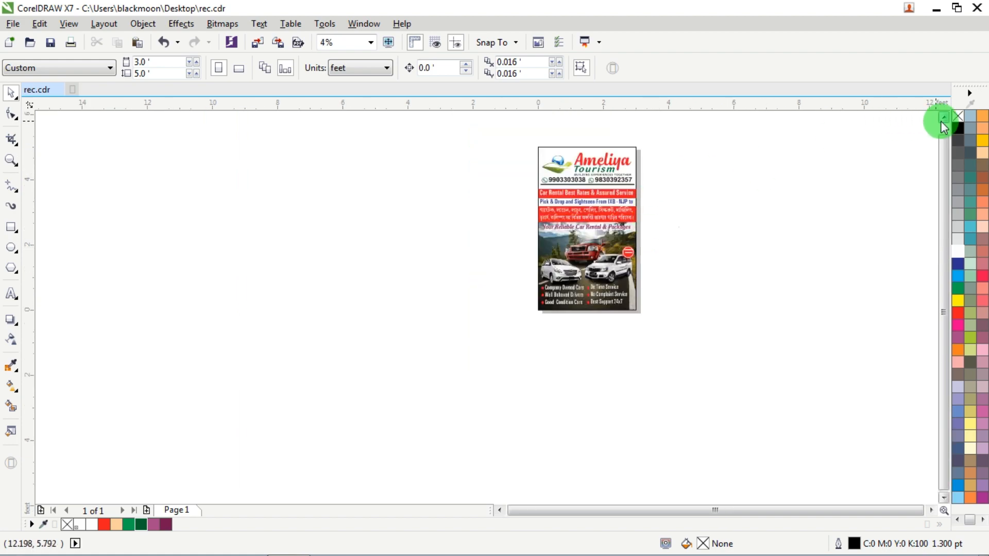
scroll(634, 185, "up", 2)
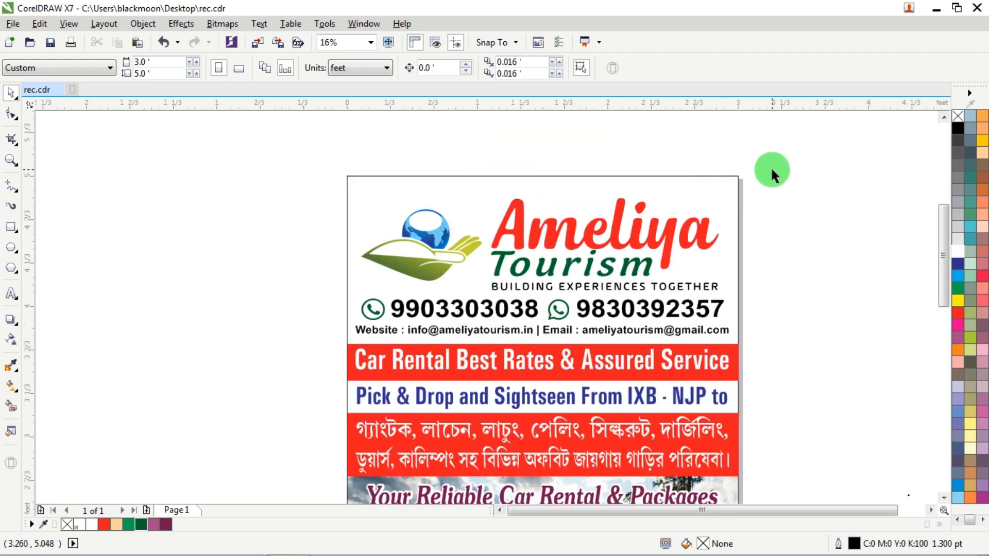
left_click_drag(783, 150, 257, 342)
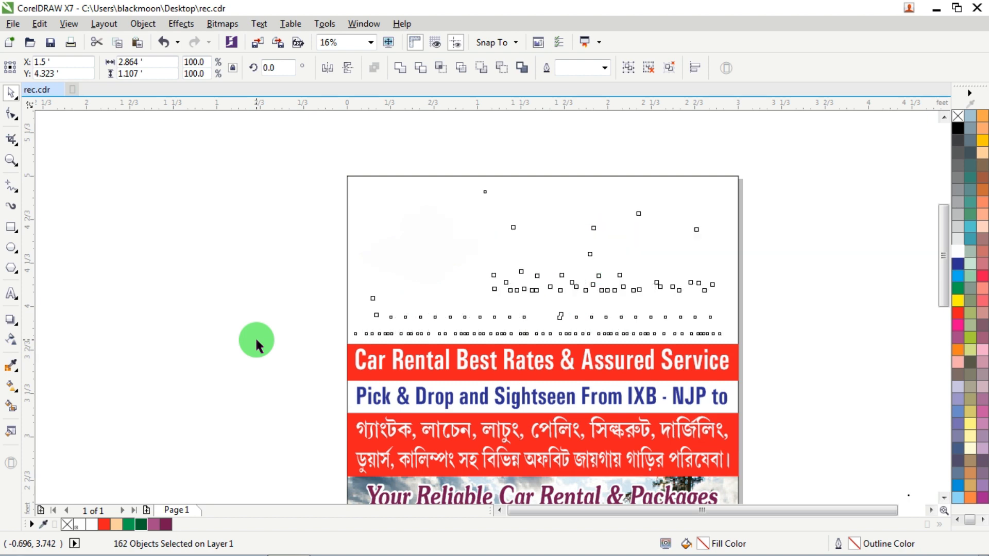
left_click(276, 279)
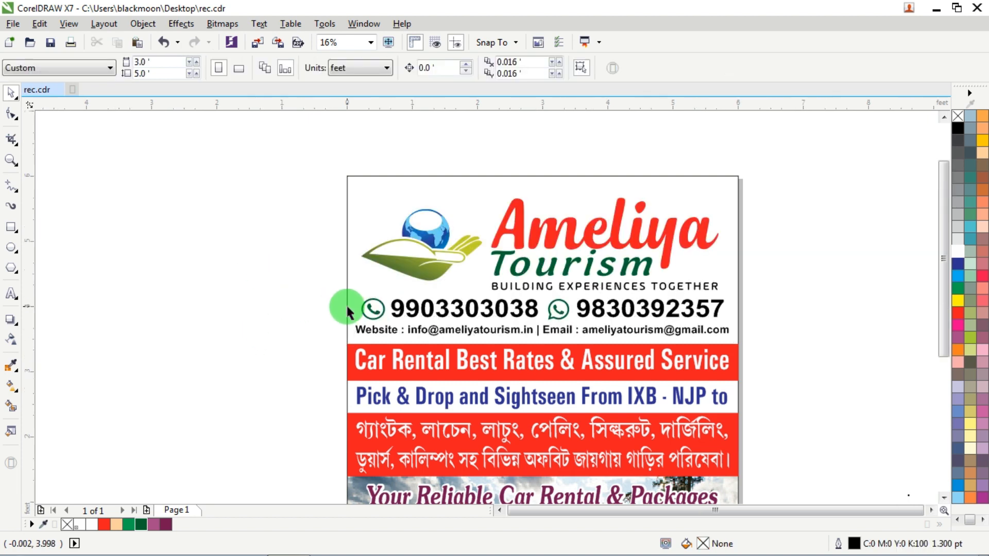
Fill the banner's 3 by 5 ft PowerClip rectangle with white and remove its outline
scroll(349, 305, "down", 1)
left_click(535, 242)
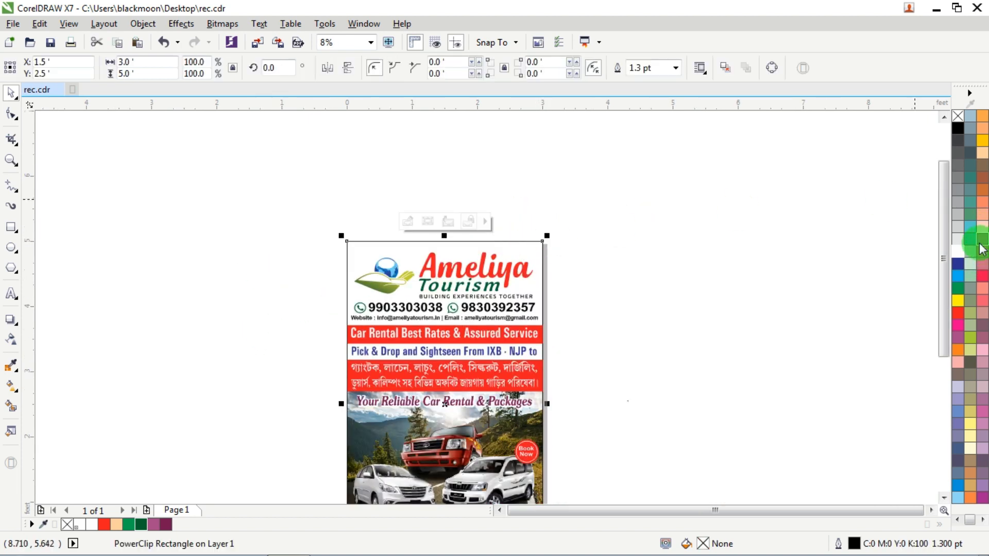
left_click(956, 249)
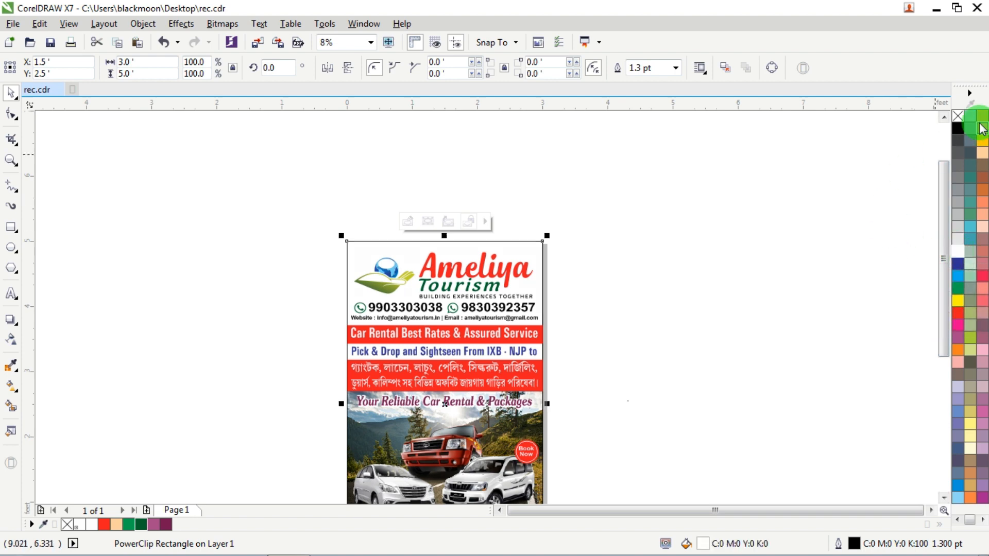
left_click(674, 185)
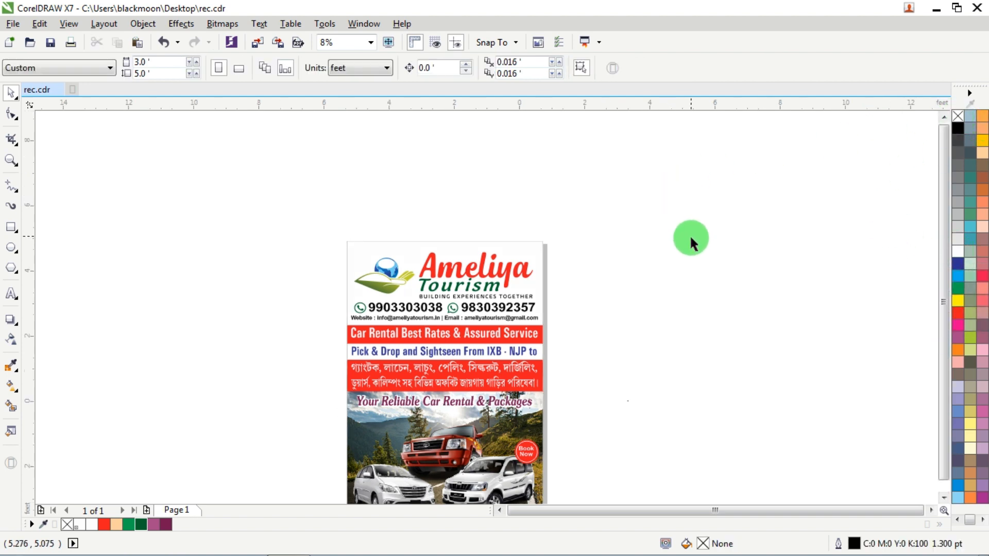
scroll(691, 234, "down", 1)
scroll(597, 382, "up", 2)
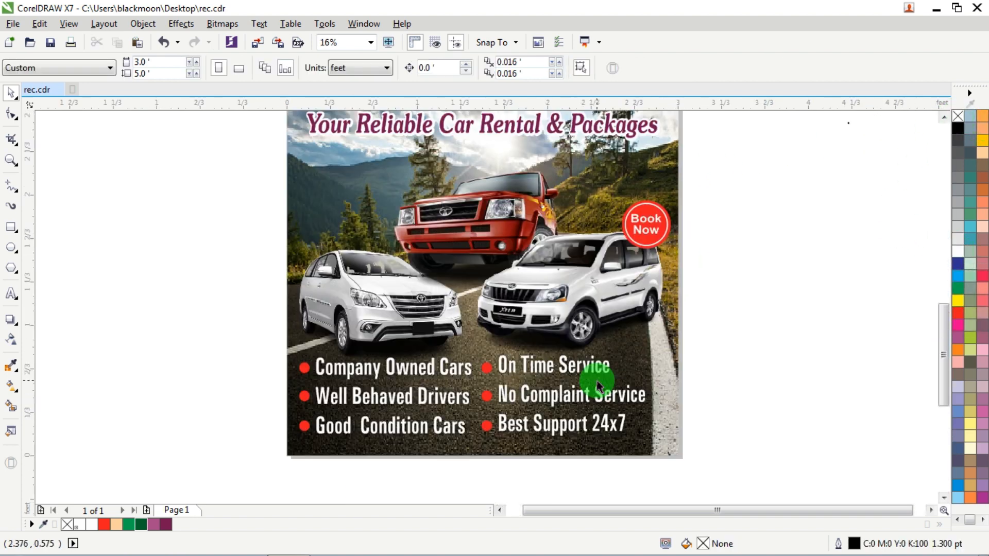
left_click(944, 118)
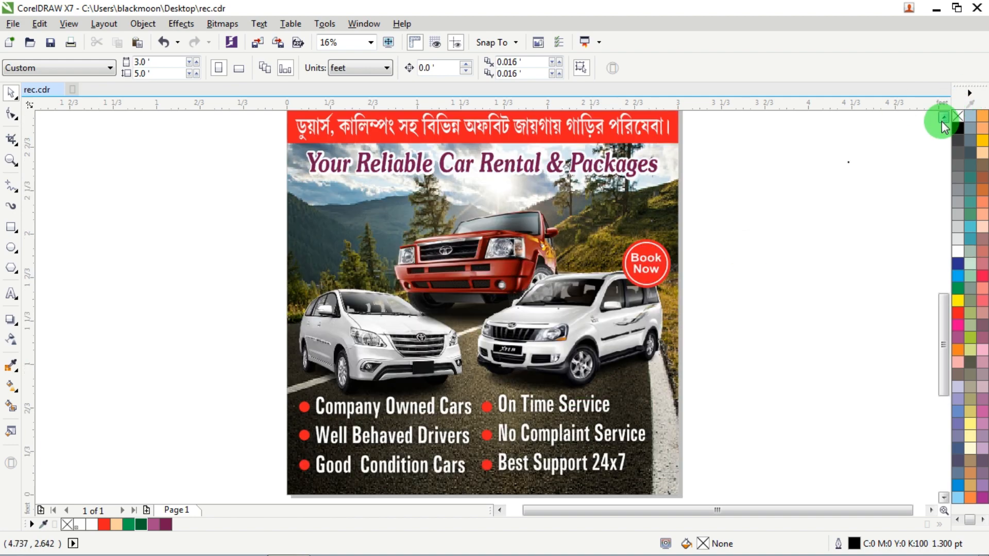
Delete the tiny stray black ellipse lying on the empty area beside the banner page
left_click(943, 118)
left_click(943, 118)
left_click(944, 118)
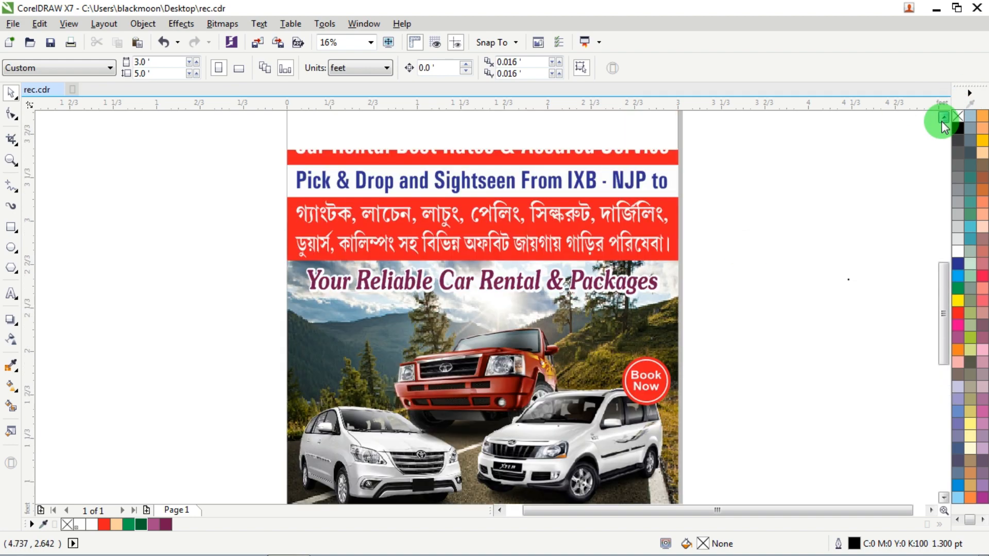
left_click(944, 118)
left_click(943, 118)
left_click(944, 118)
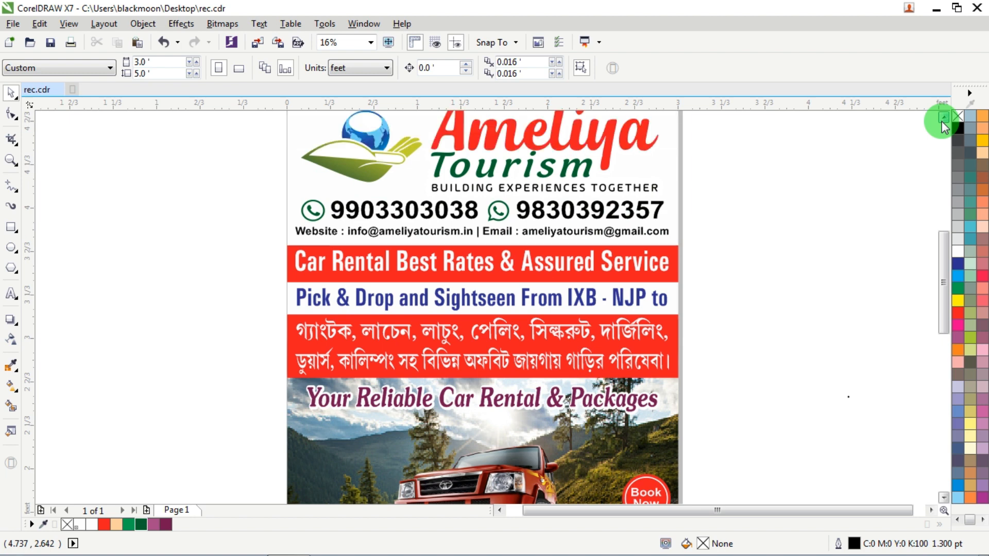
left_click(944, 118)
scroll(669, 239, "down", 2)
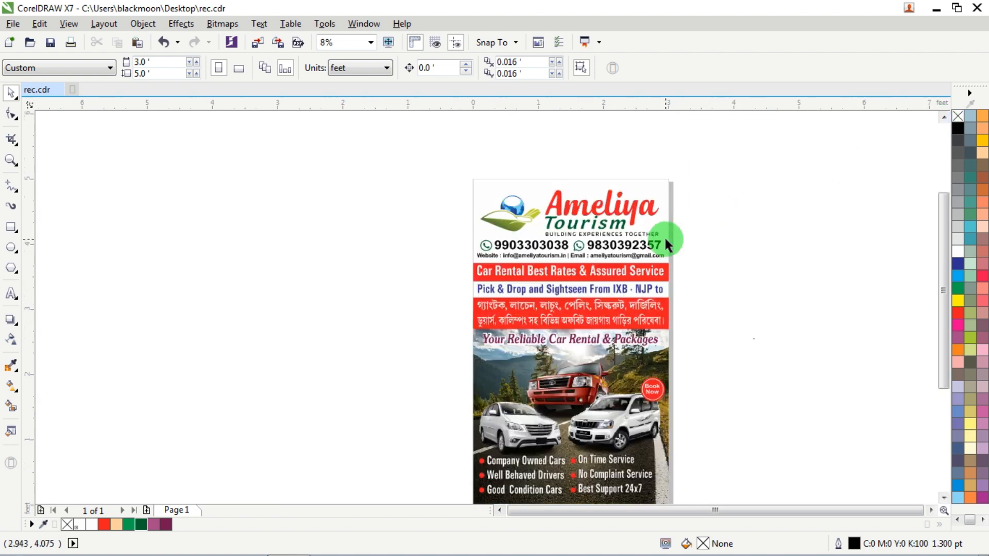
left_click_drag(716, 254, 817, 397)
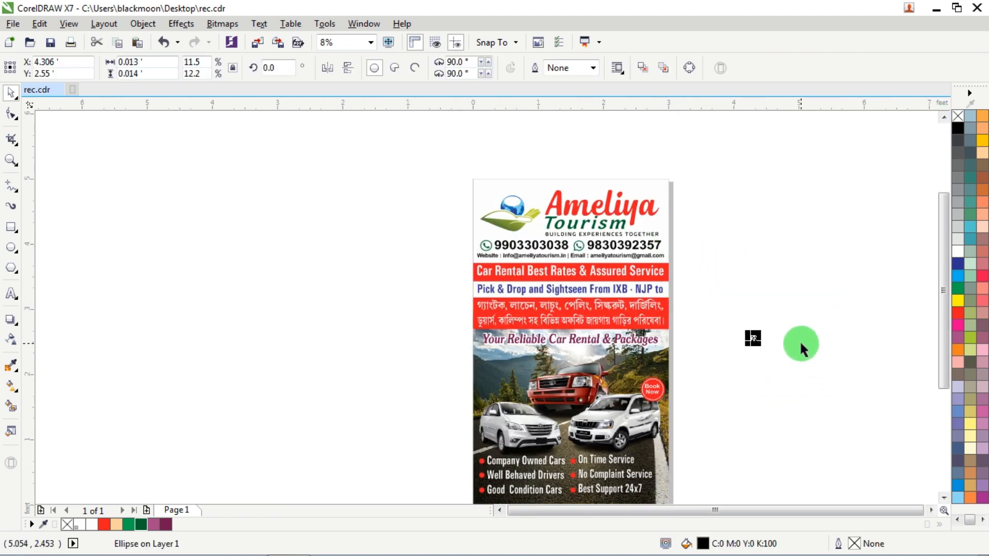
key("Delete")
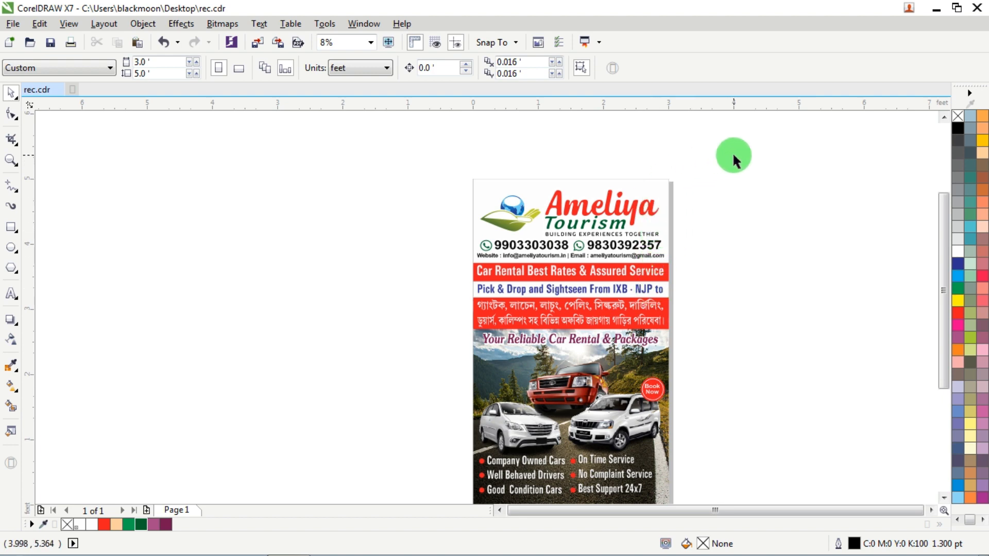
Select all the header's logo and contact objects and stretch them slightly upward toward the page's upper edge
left_click_drag(734, 157, 486, 264)
scroll(566, 172, "up", 2)
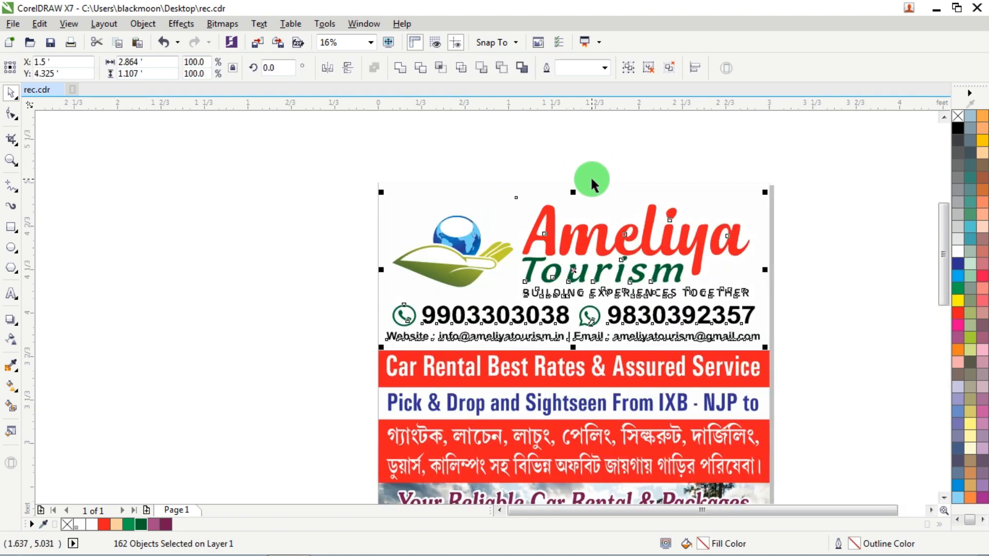
left_click_drag(575, 191, 584, 185)
Shift the PowerClip background rectangle off the page, delete it and examine the white service text without it
left_click(745, 186)
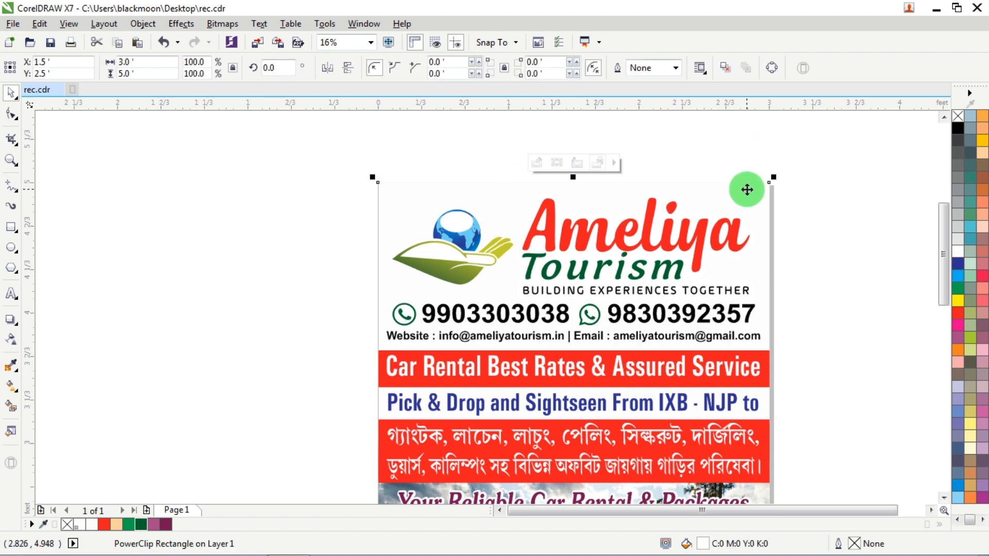
left_click_drag(747, 189, 844, 179)
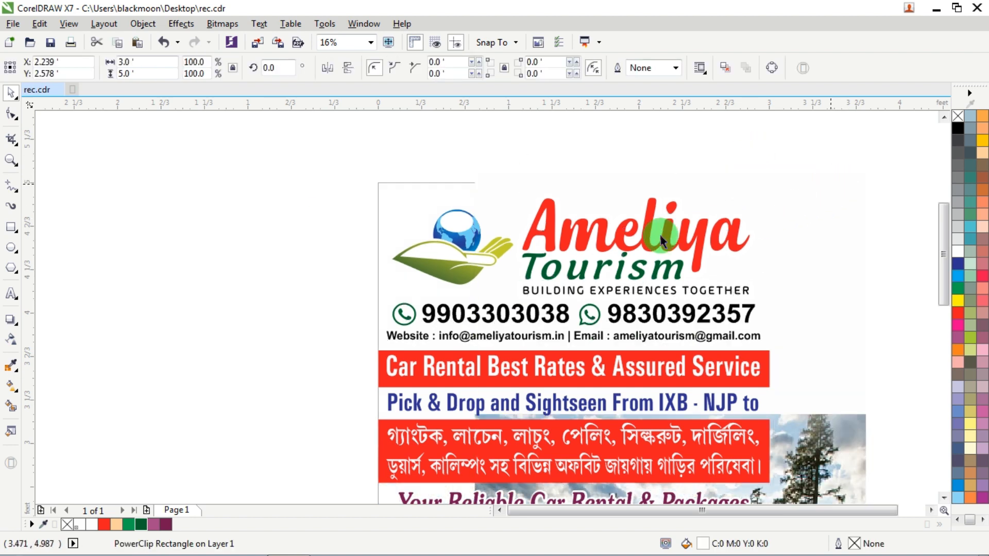
key("Delete")
scroll(589, 258, "down", 1)
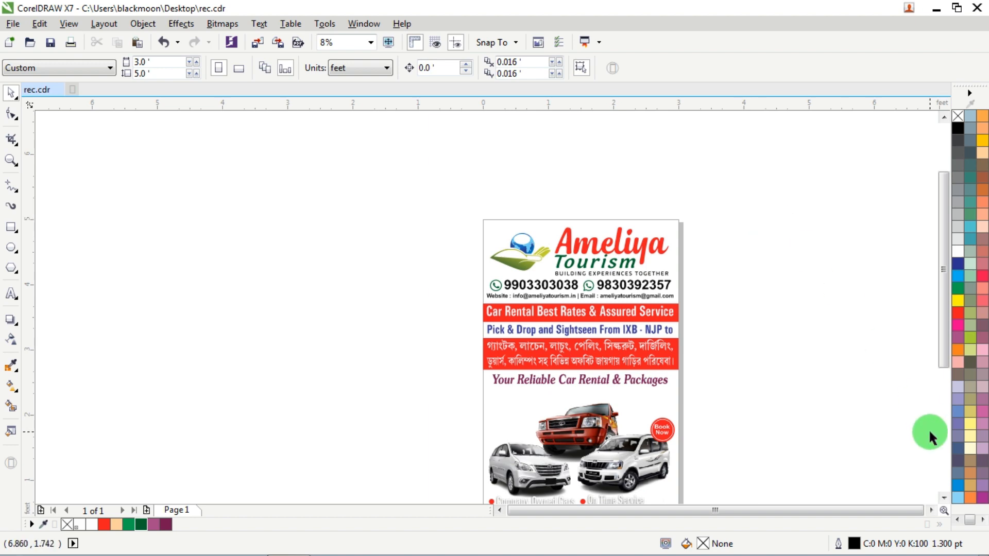
left_click(943, 498)
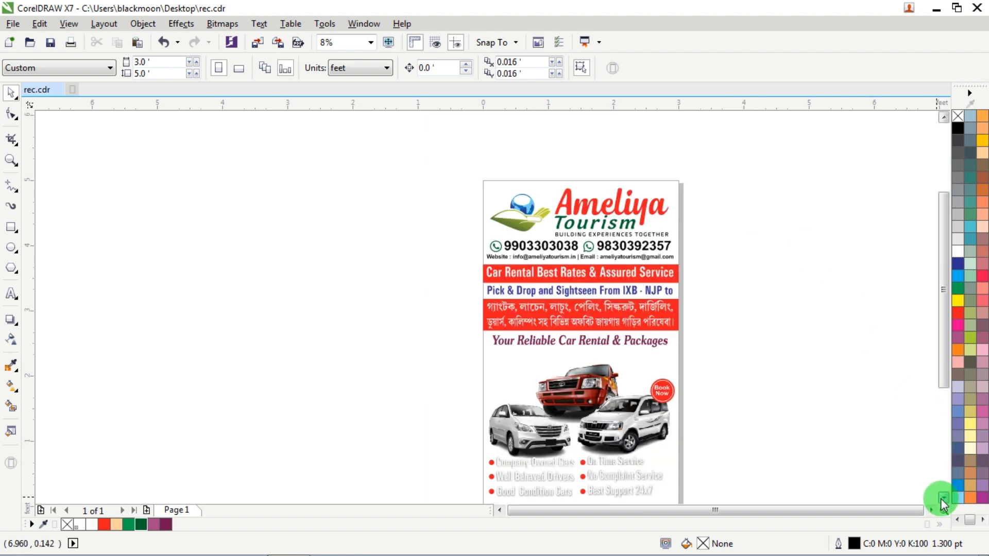
left_click(944, 498)
scroll(587, 454, "up", 2)
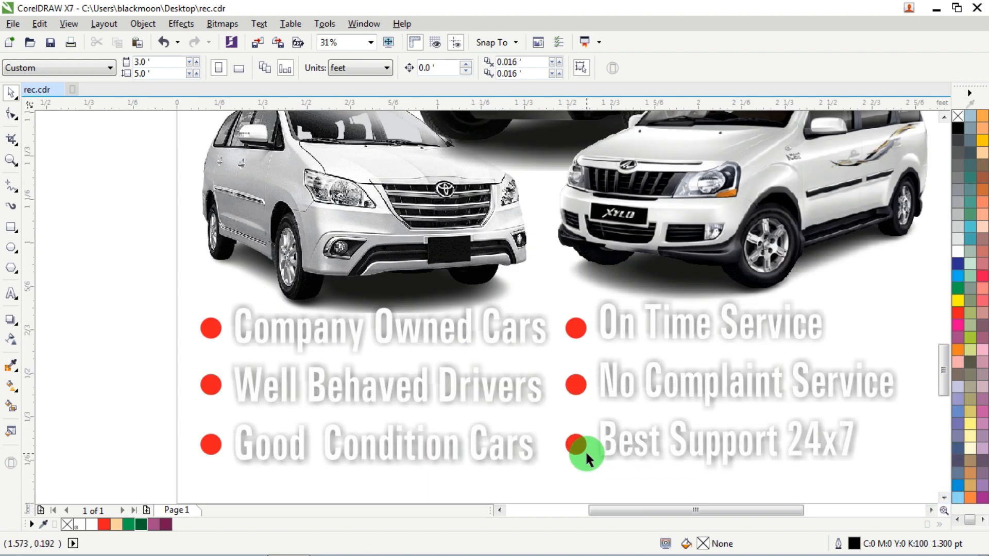
Undo the deletion and the move of the PowerClip background rectangle
key("ctrl+z")
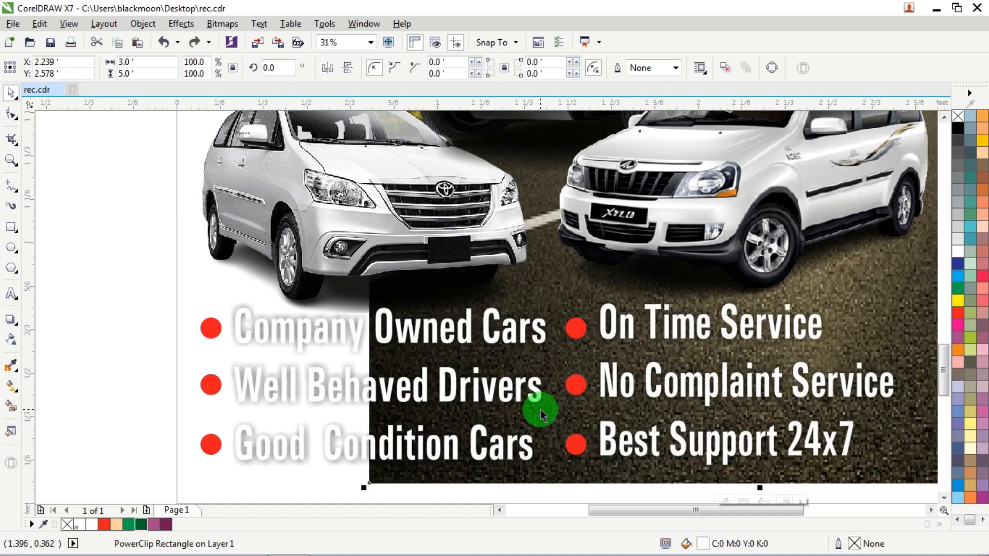
scroll(539, 411, "down", 2)
left_click(725, 294)
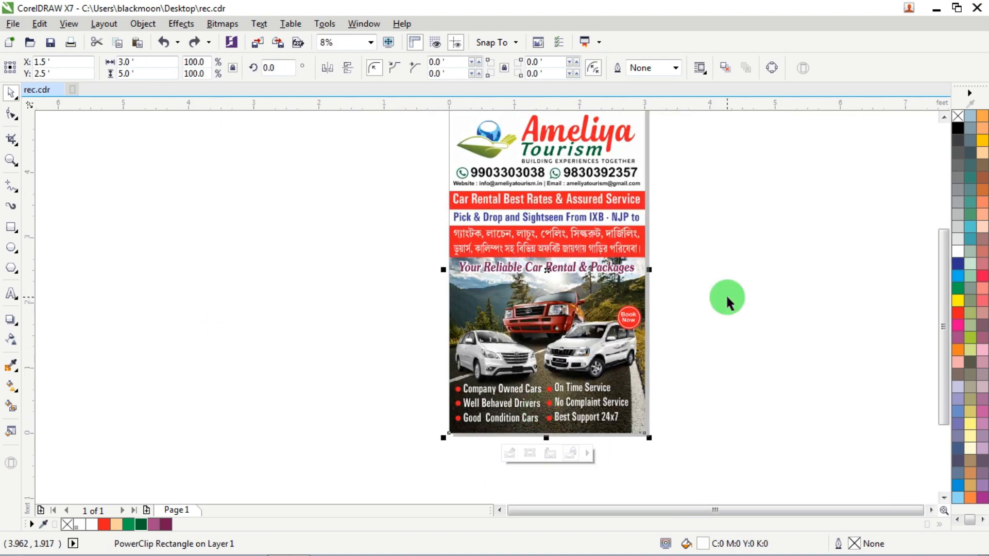
Inspect the PowerClip background's fill, outline and upper edge, and view the complete banner zoomed to fit
left_click(944, 119)
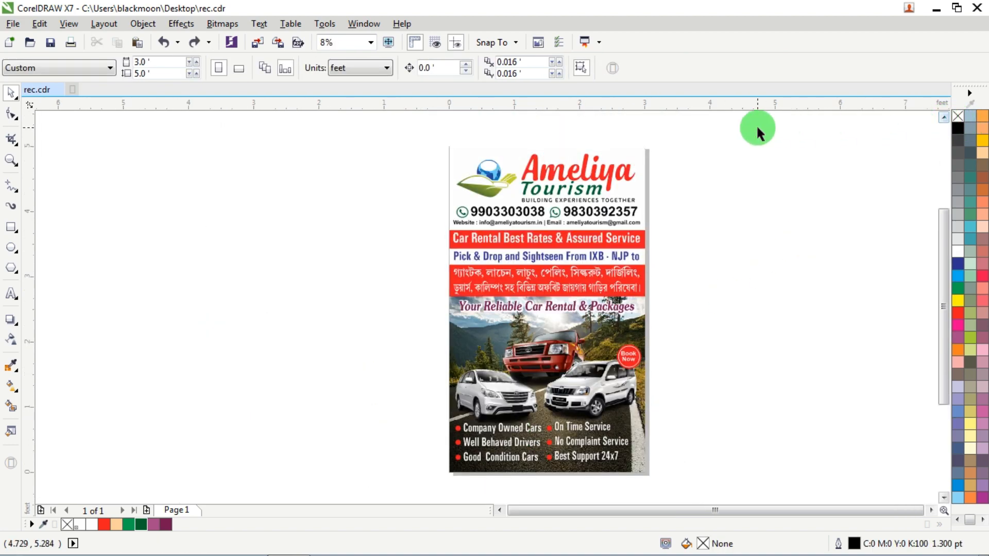
left_click(650, 151)
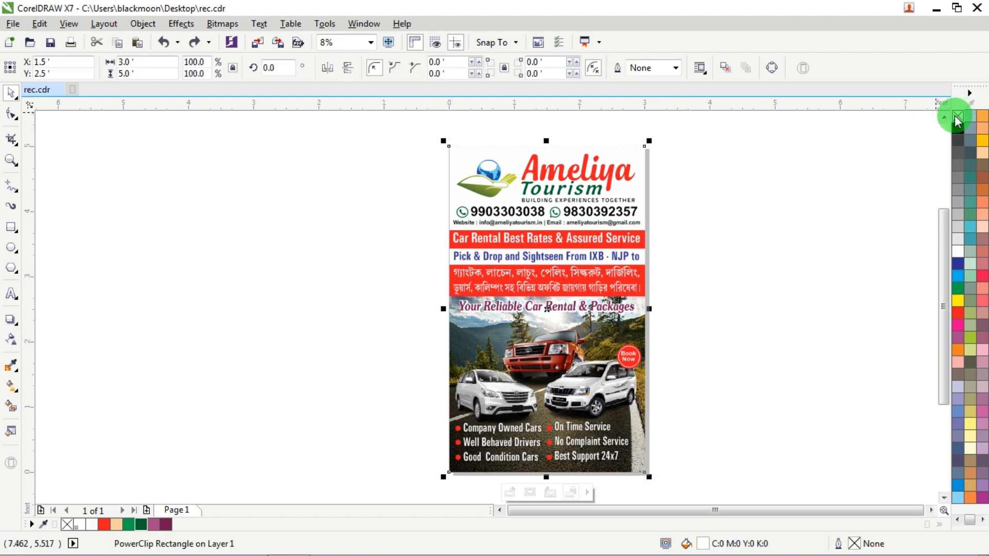
left_click(775, 166)
scroll(460, 135, "up", 4)
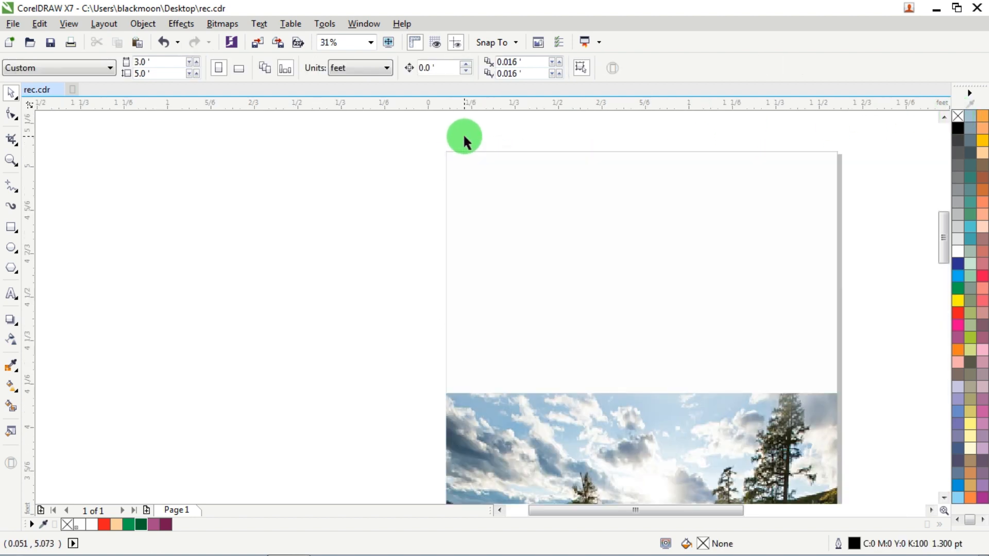
scroll(473, 142, "down", 4)
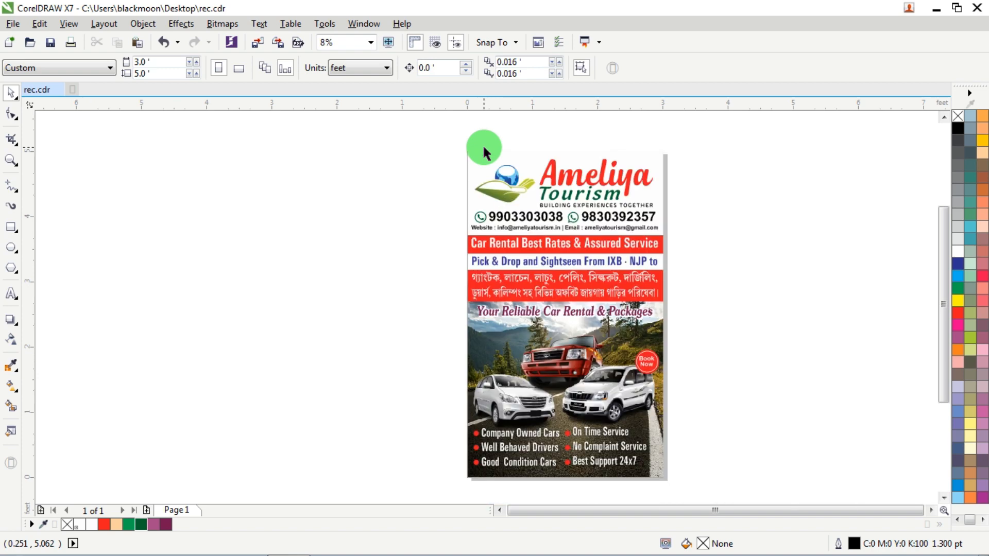
left_click(11, 161)
left_click_drag(456, 144, 673, 481)
left_click(12, 92)
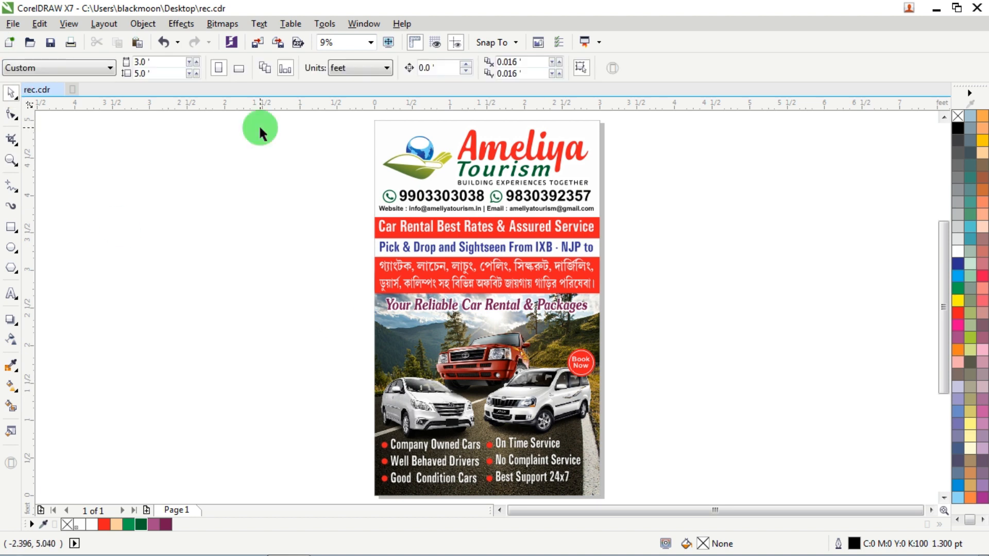